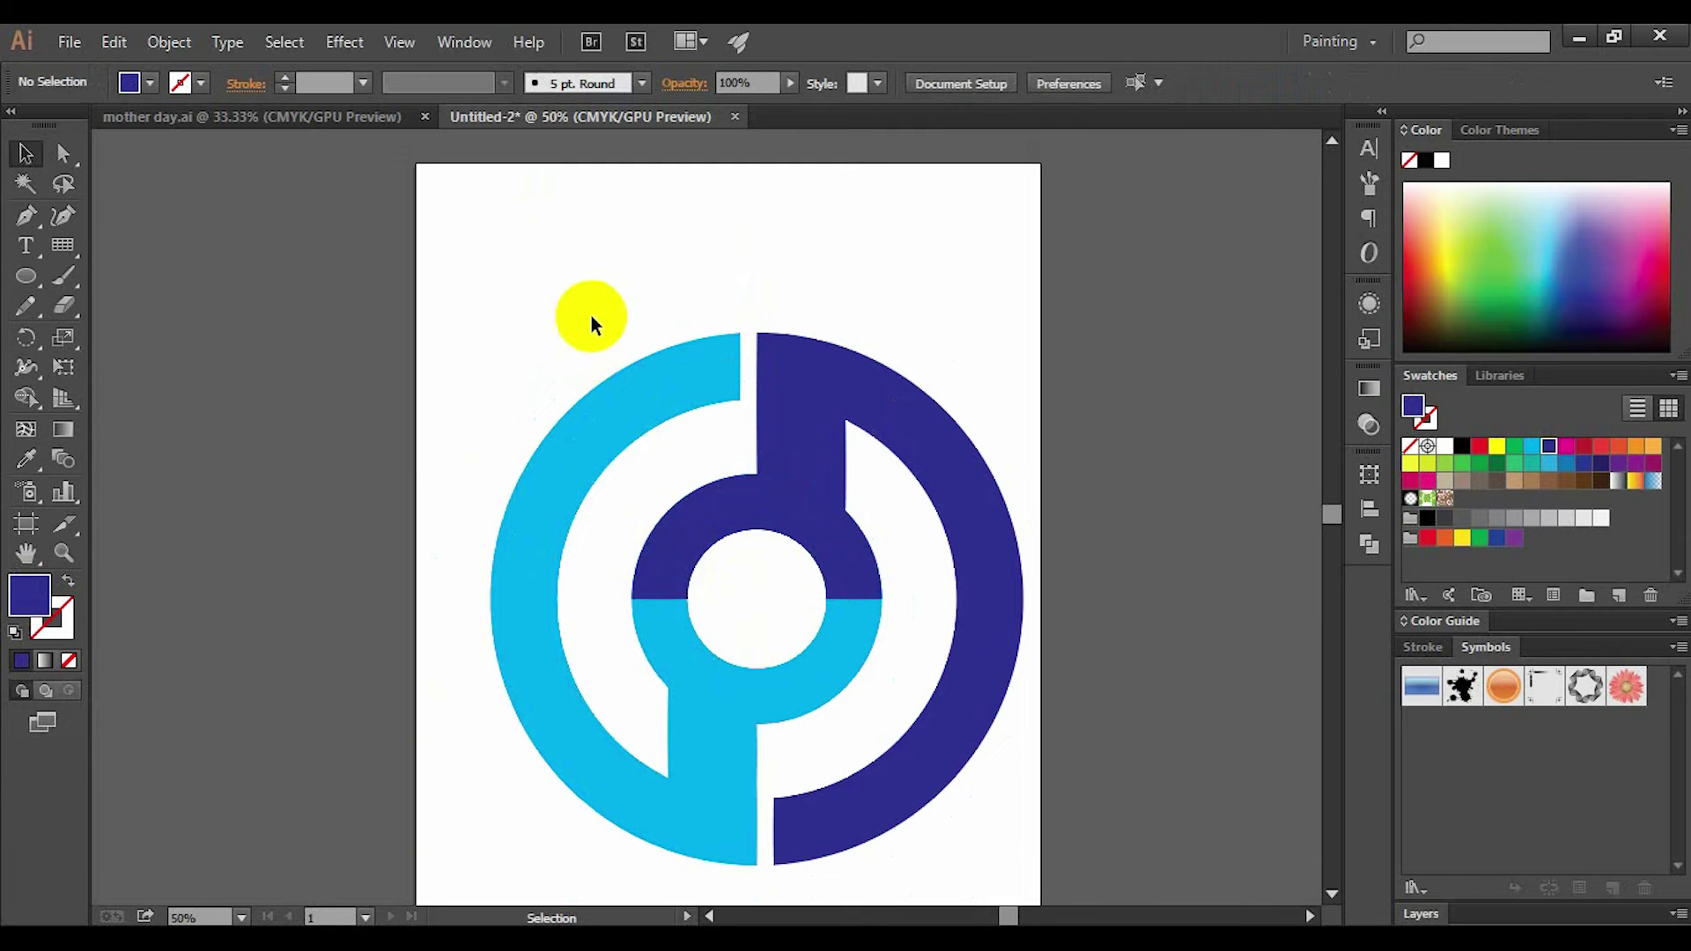
pyautogui.moveTo(590, 315); pyautogui.dragTo(1000, 784)
pyautogui.scroll(-2, 969, 758)
pyautogui.moveTo(884, 744); pyautogui.dragTo(868, 671)
pyautogui.click(930, 718)
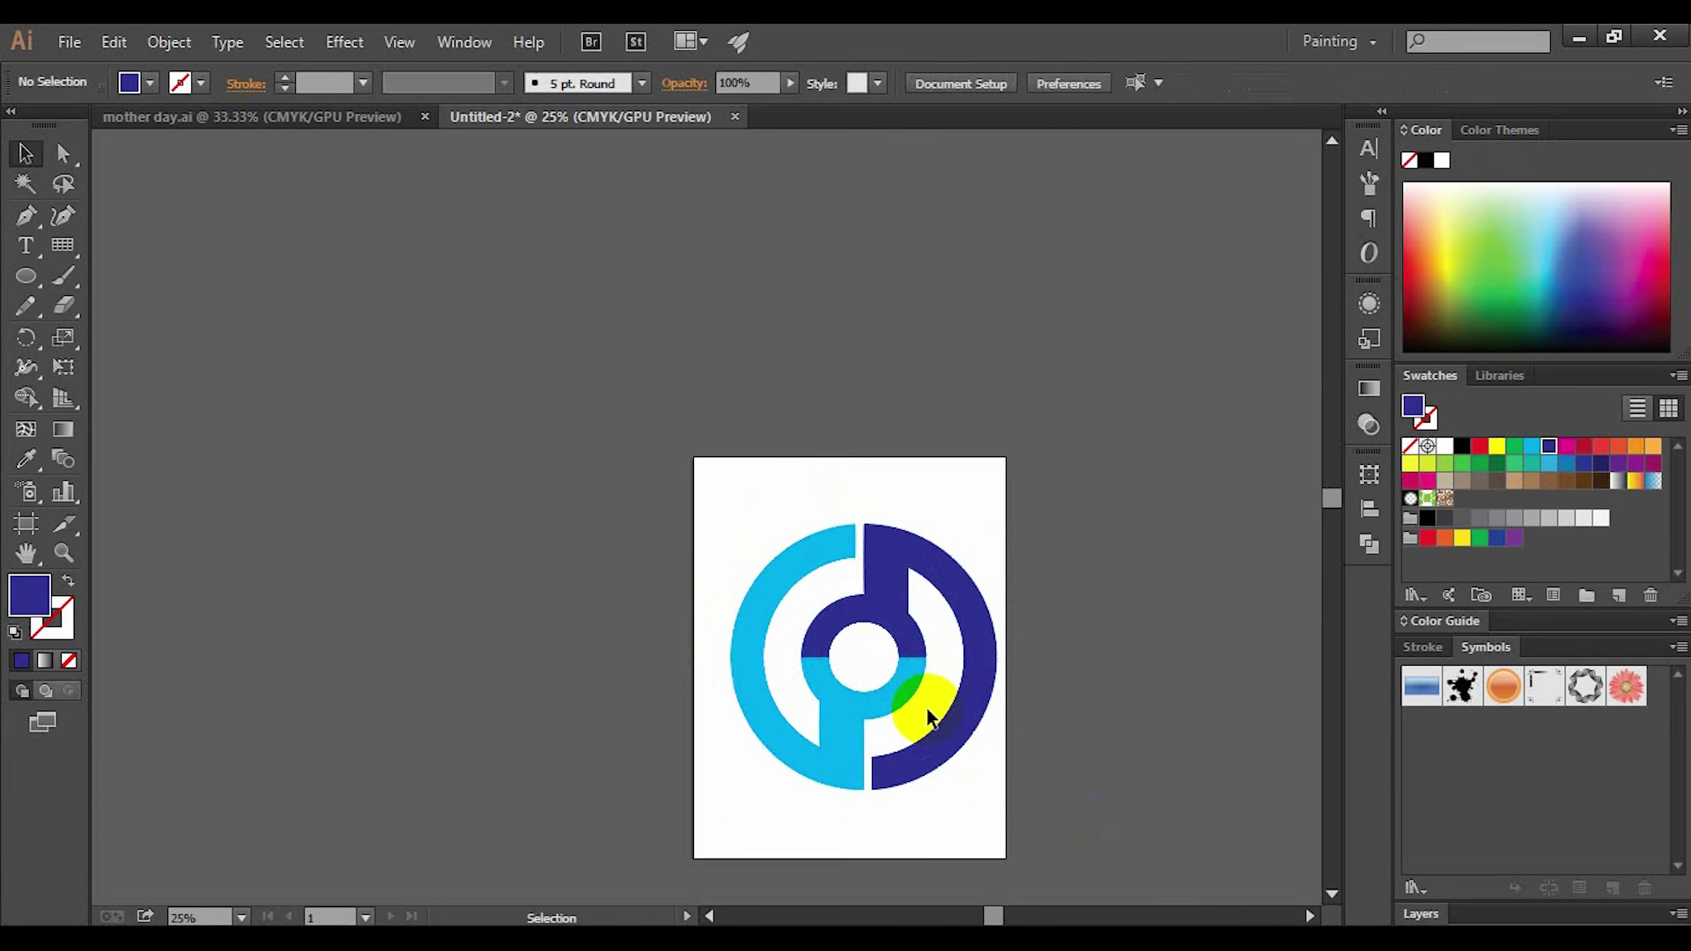
pyautogui.scroll(1, 929, 718)
pyautogui.moveTo(1004, 744); pyautogui.dragTo(774, 622)
pyautogui.moveTo(936, 735)
pyautogui.mouseDown()
pyautogui.moveTo(860, 691)
pyautogui.moveTo(915, 735)
pyautogui.mouseUp()
pyautogui.click(974, 748)
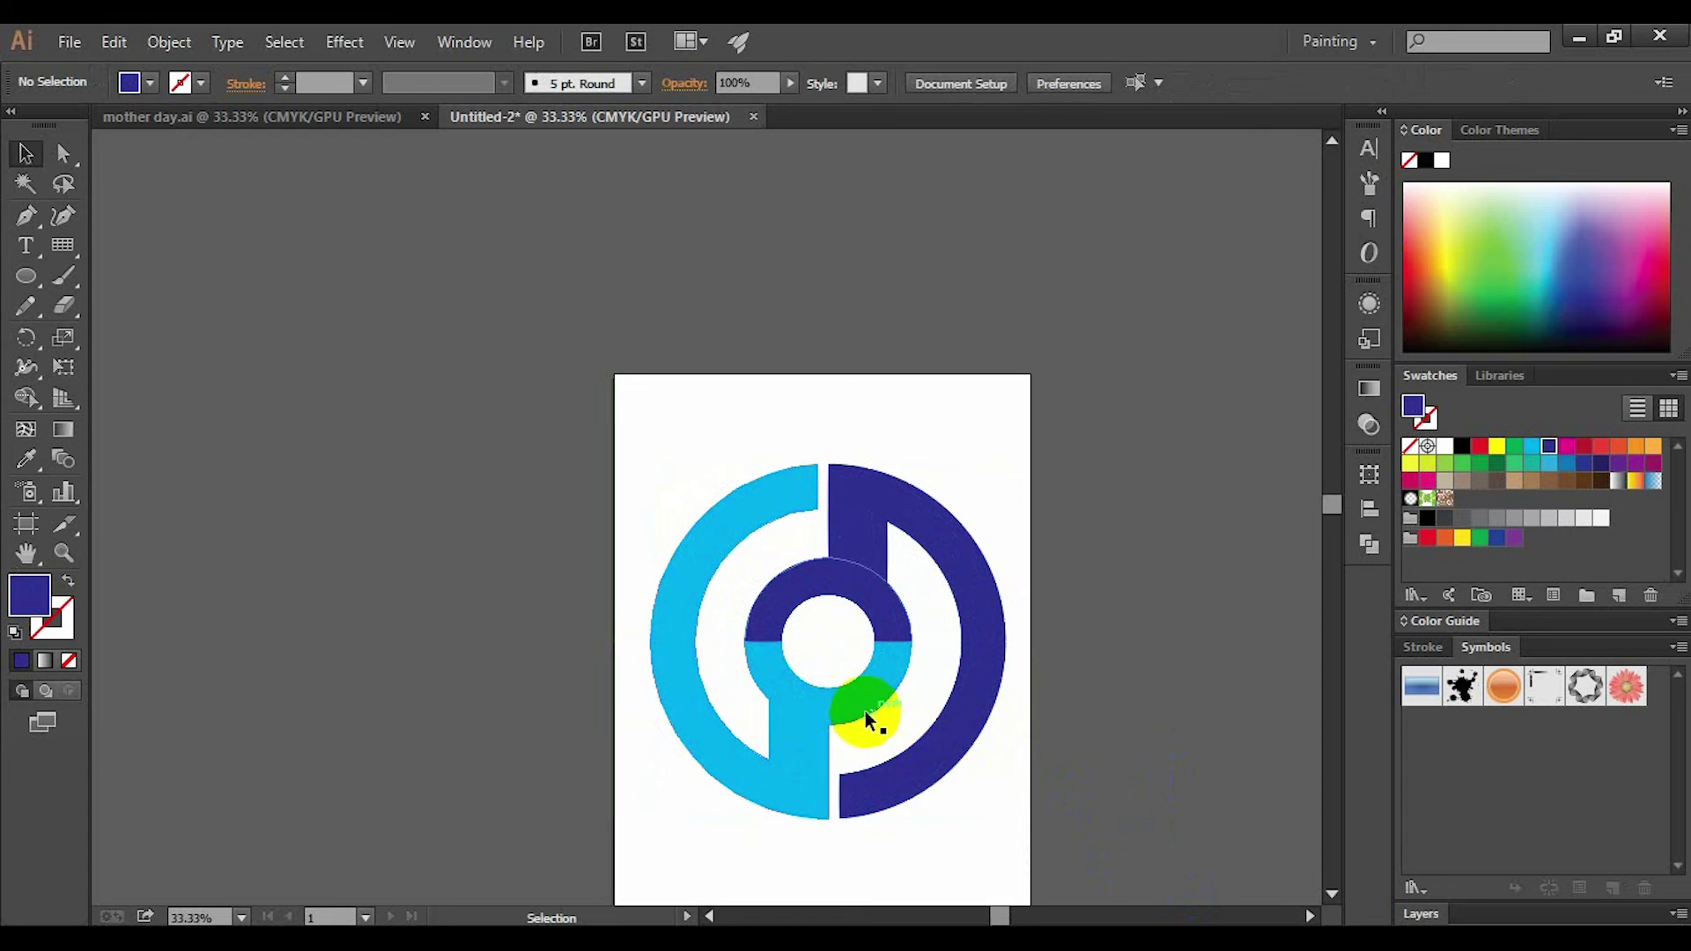
pyautogui.moveTo(1089, 811); pyautogui.dragTo(757, 583)
pyautogui.click(974, 743)
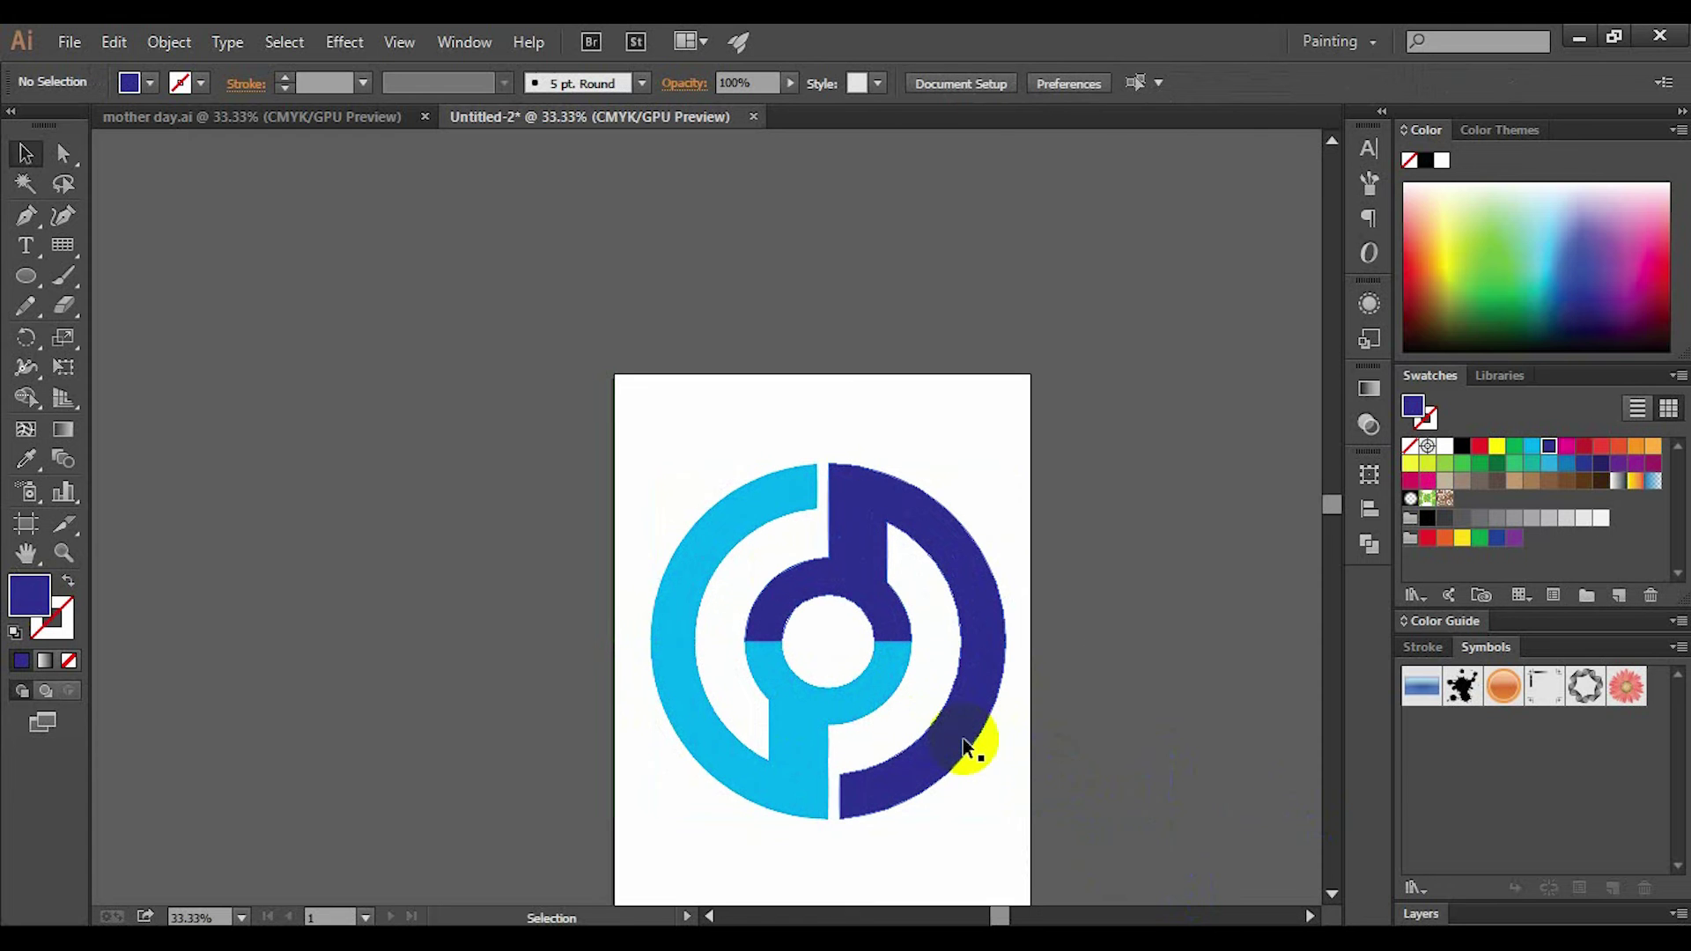
pyautogui.click(705, 546)
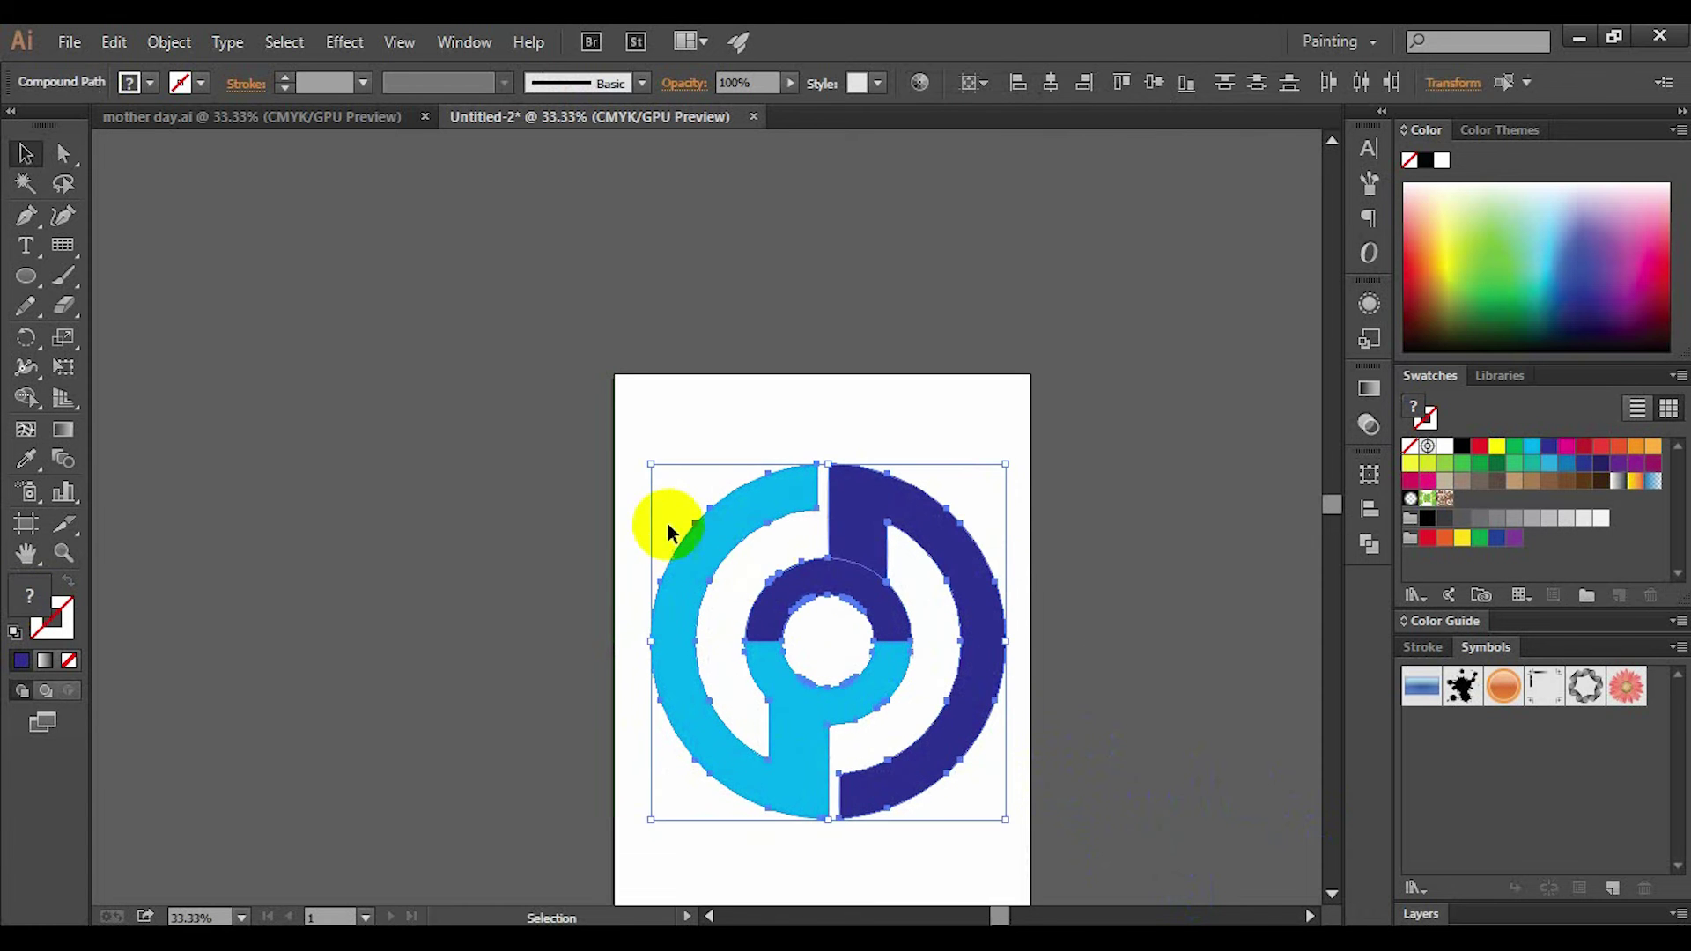
pyautogui.click(633, 526)
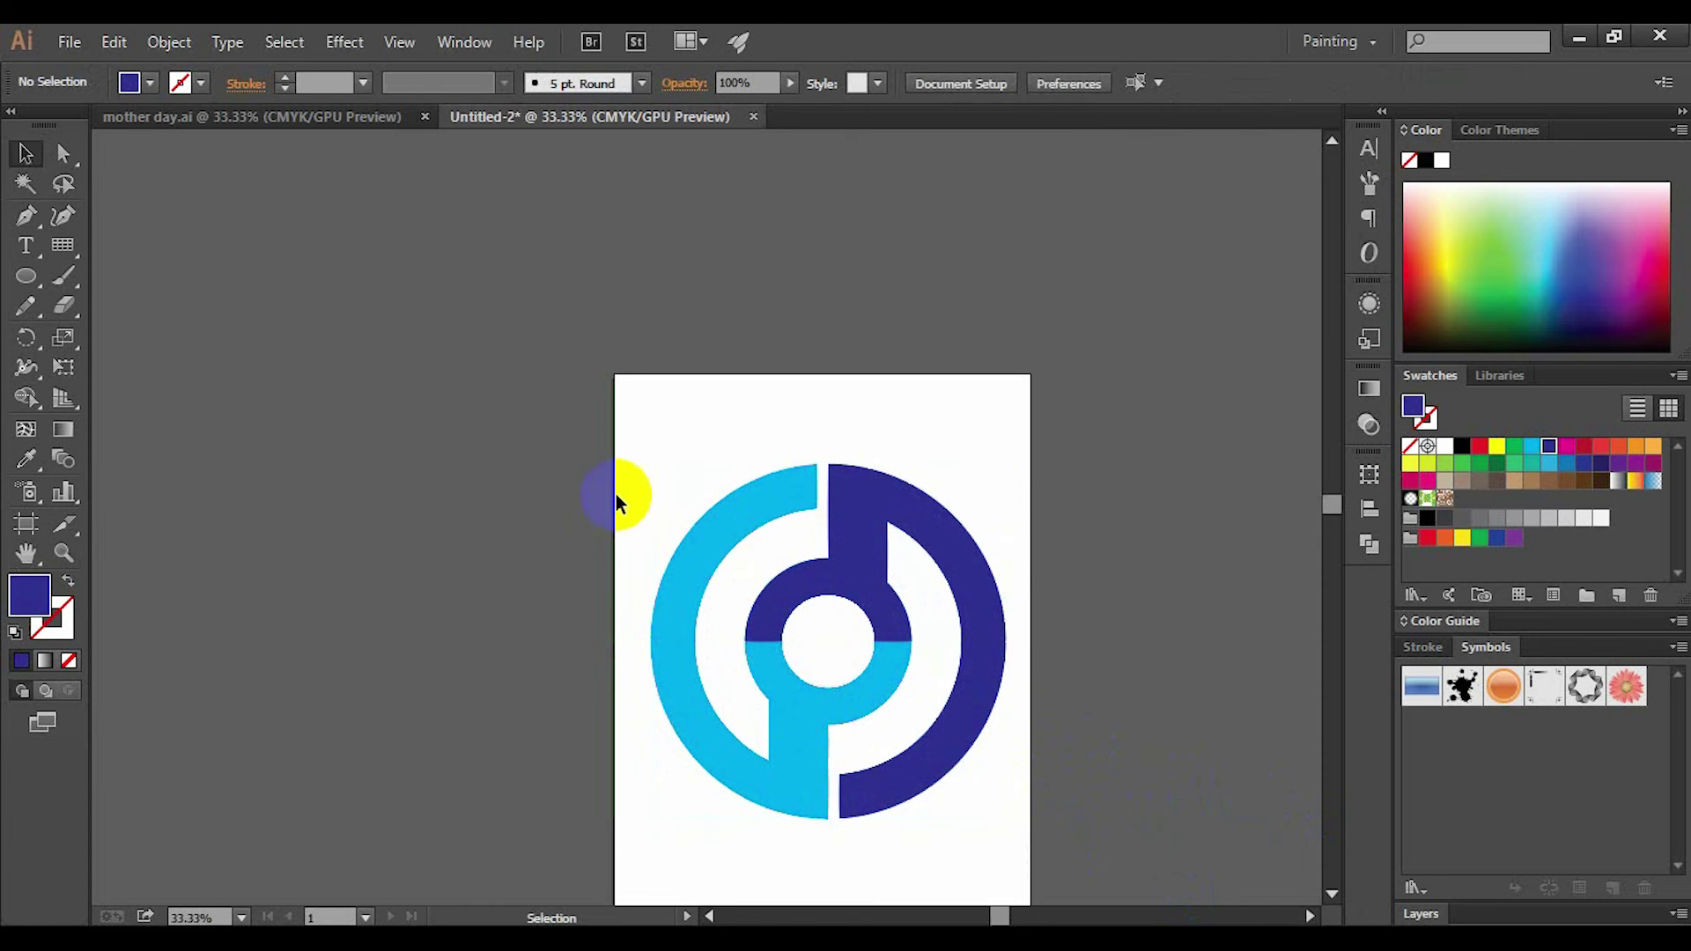
pyautogui.moveTo(627, 471); pyautogui.dragTo(1017, 753)
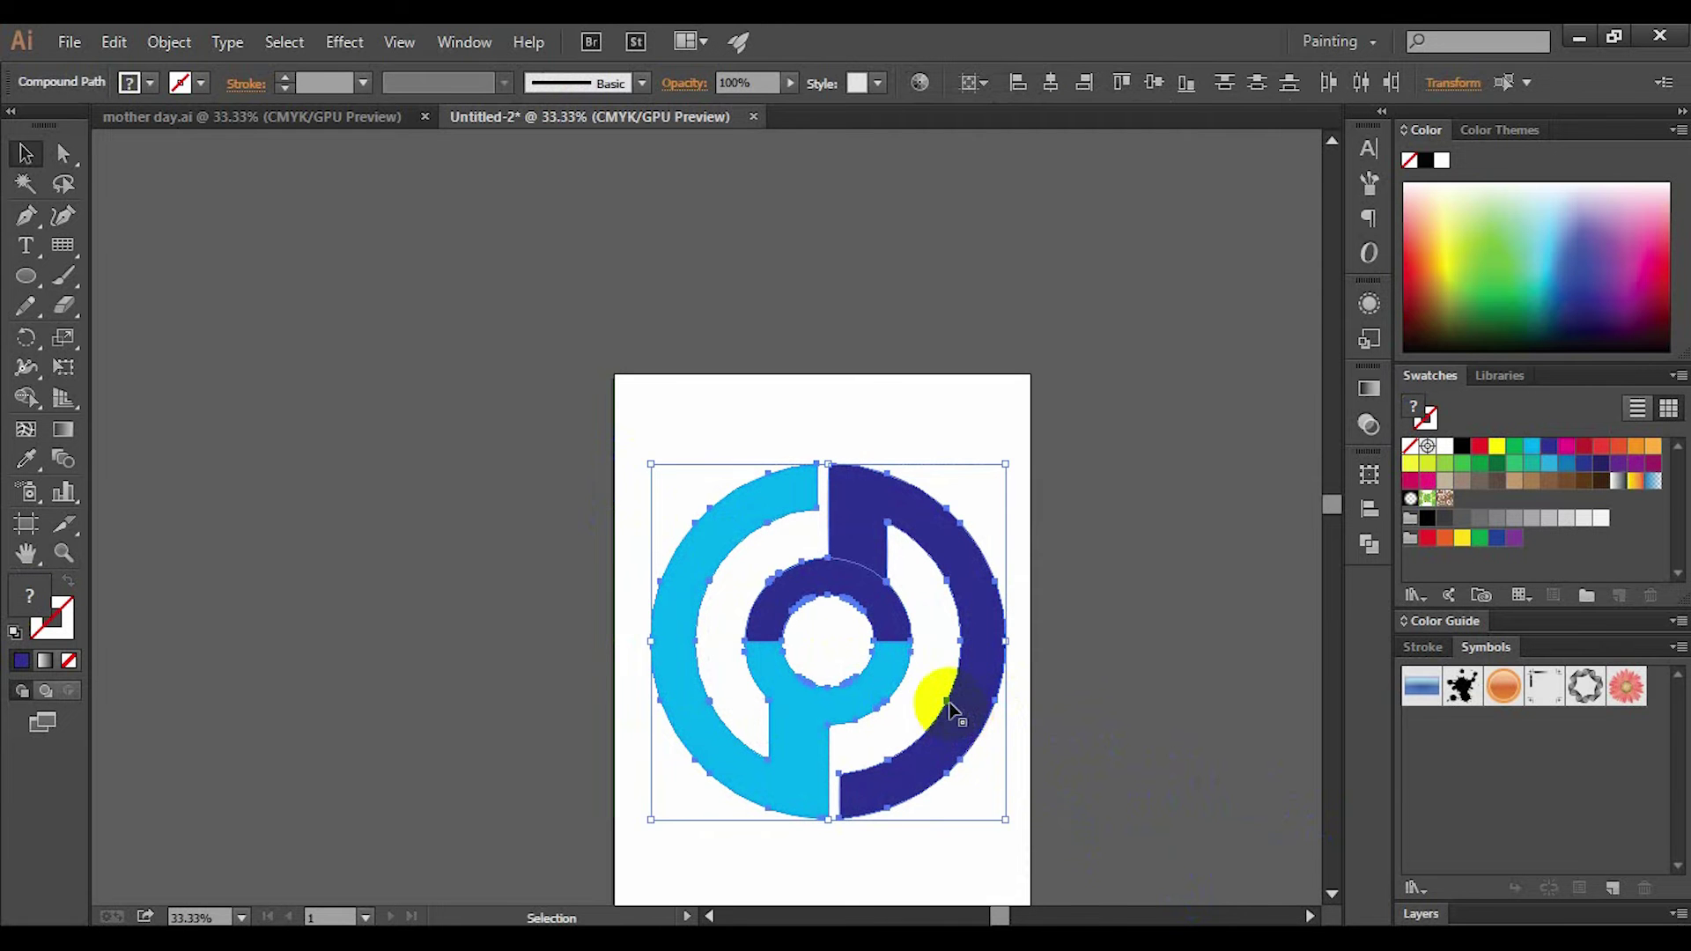
pyautogui.click(1089, 729)
pyautogui.moveTo(662, 465); pyautogui.dragTo(951, 702)
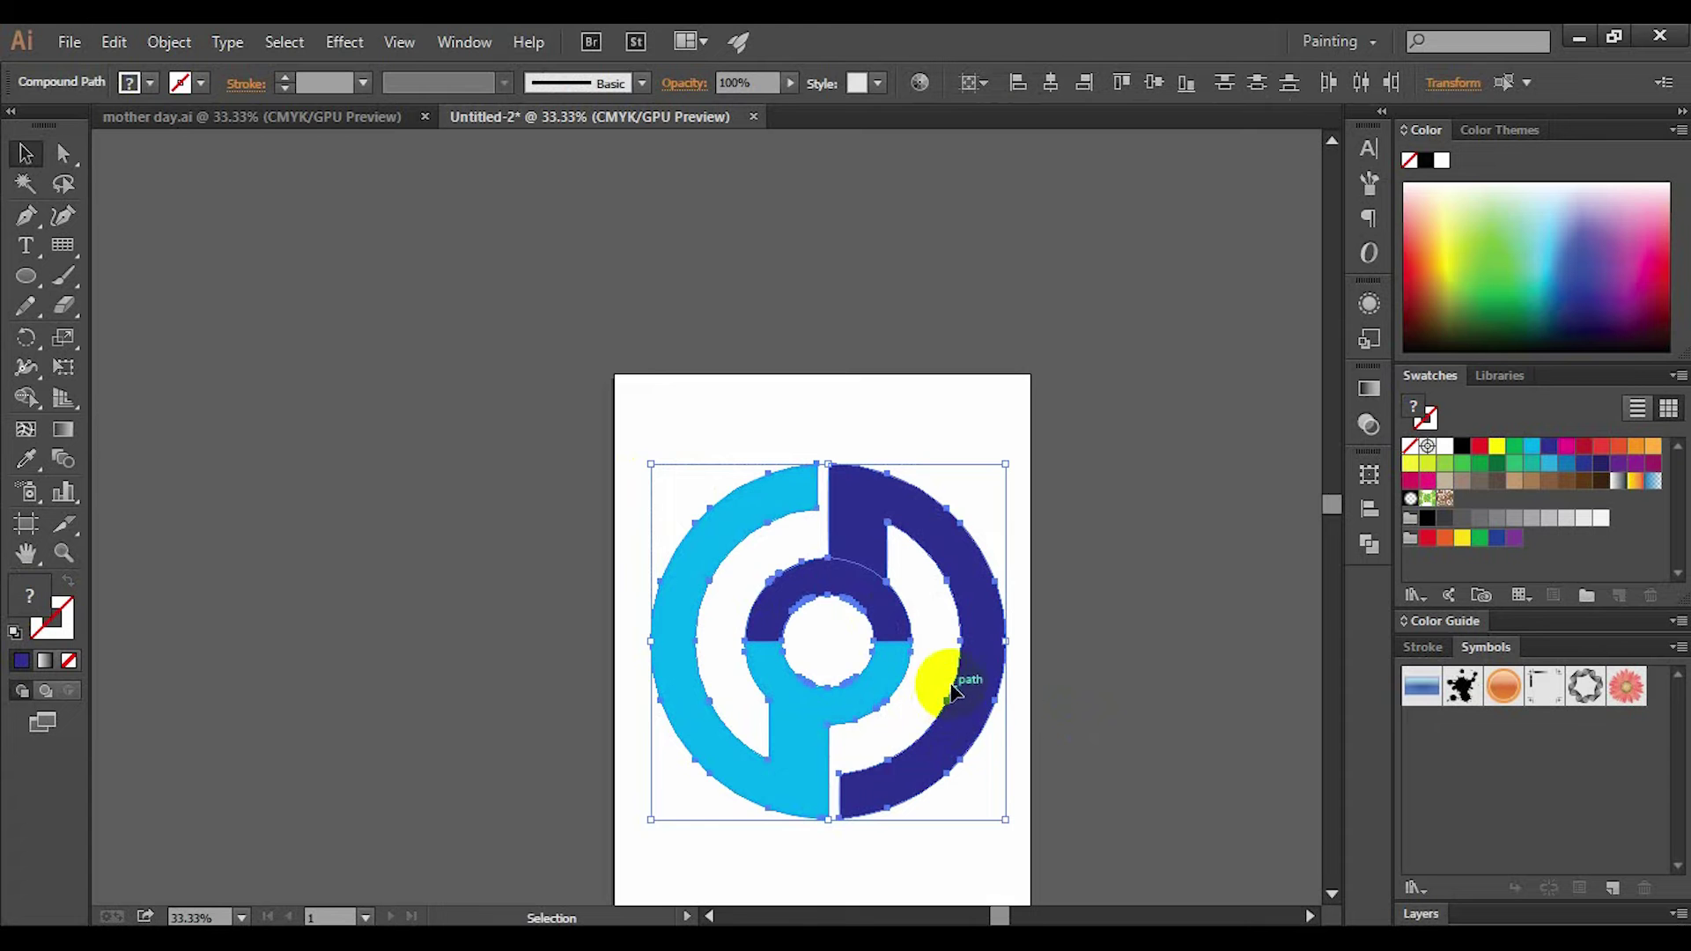
pyautogui.click(1145, 678)
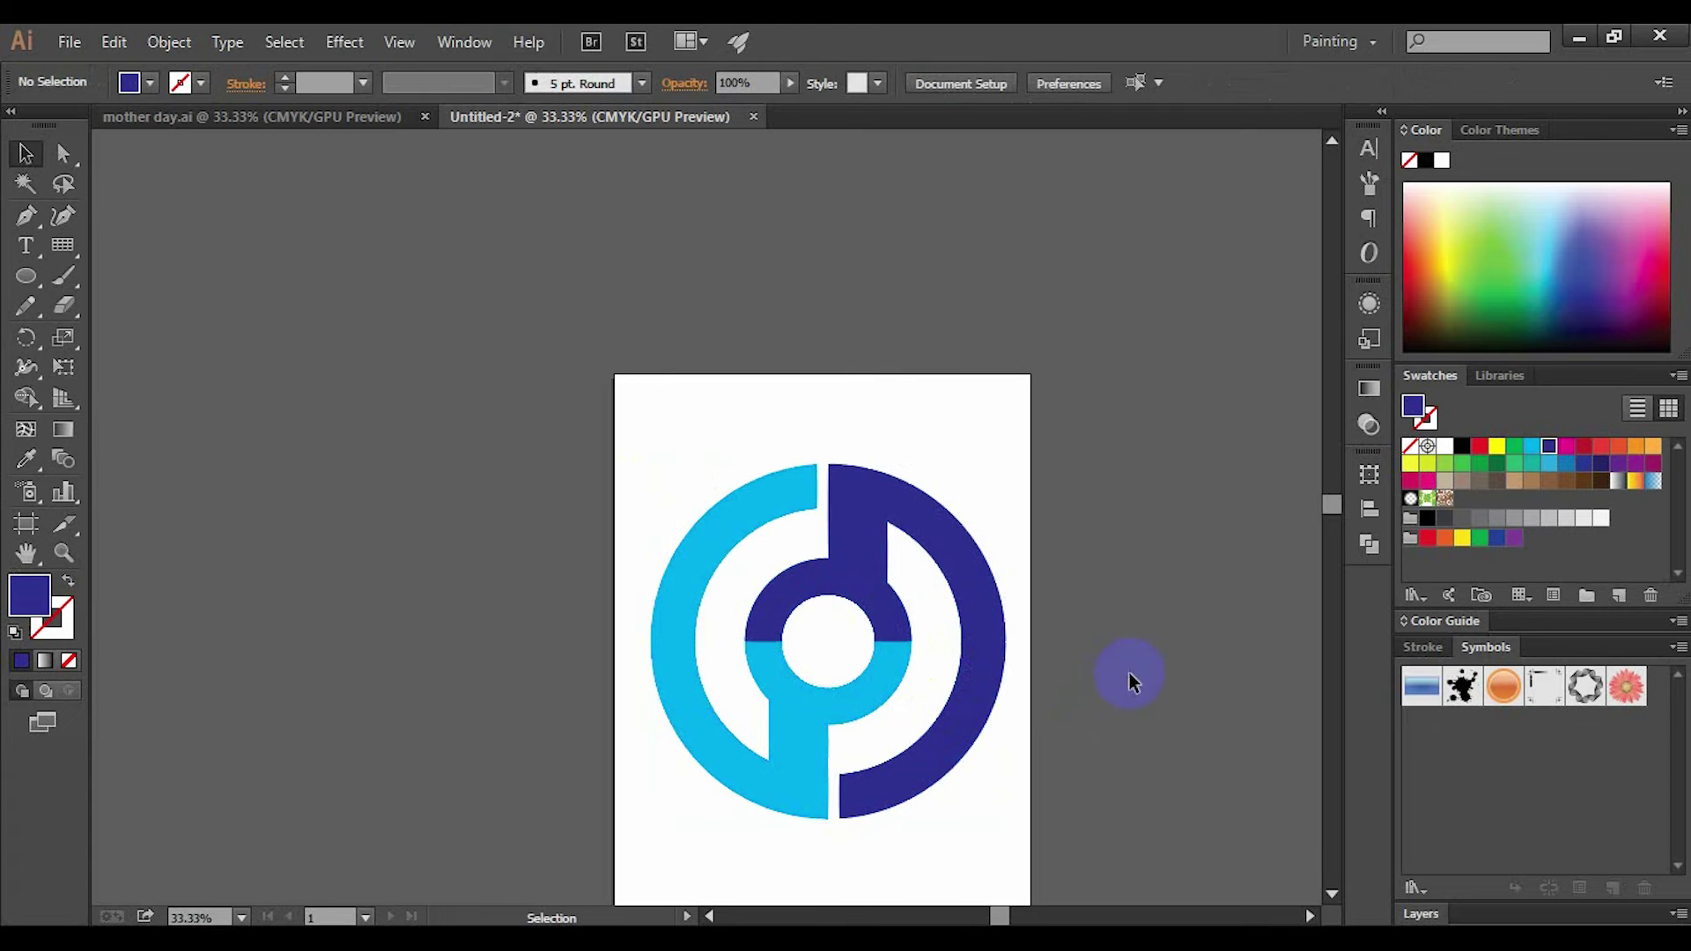
pyautogui.moveTo(1076, 724); pyautogui.dragTo(661, 464)
pyautogui.click(1140, 592)
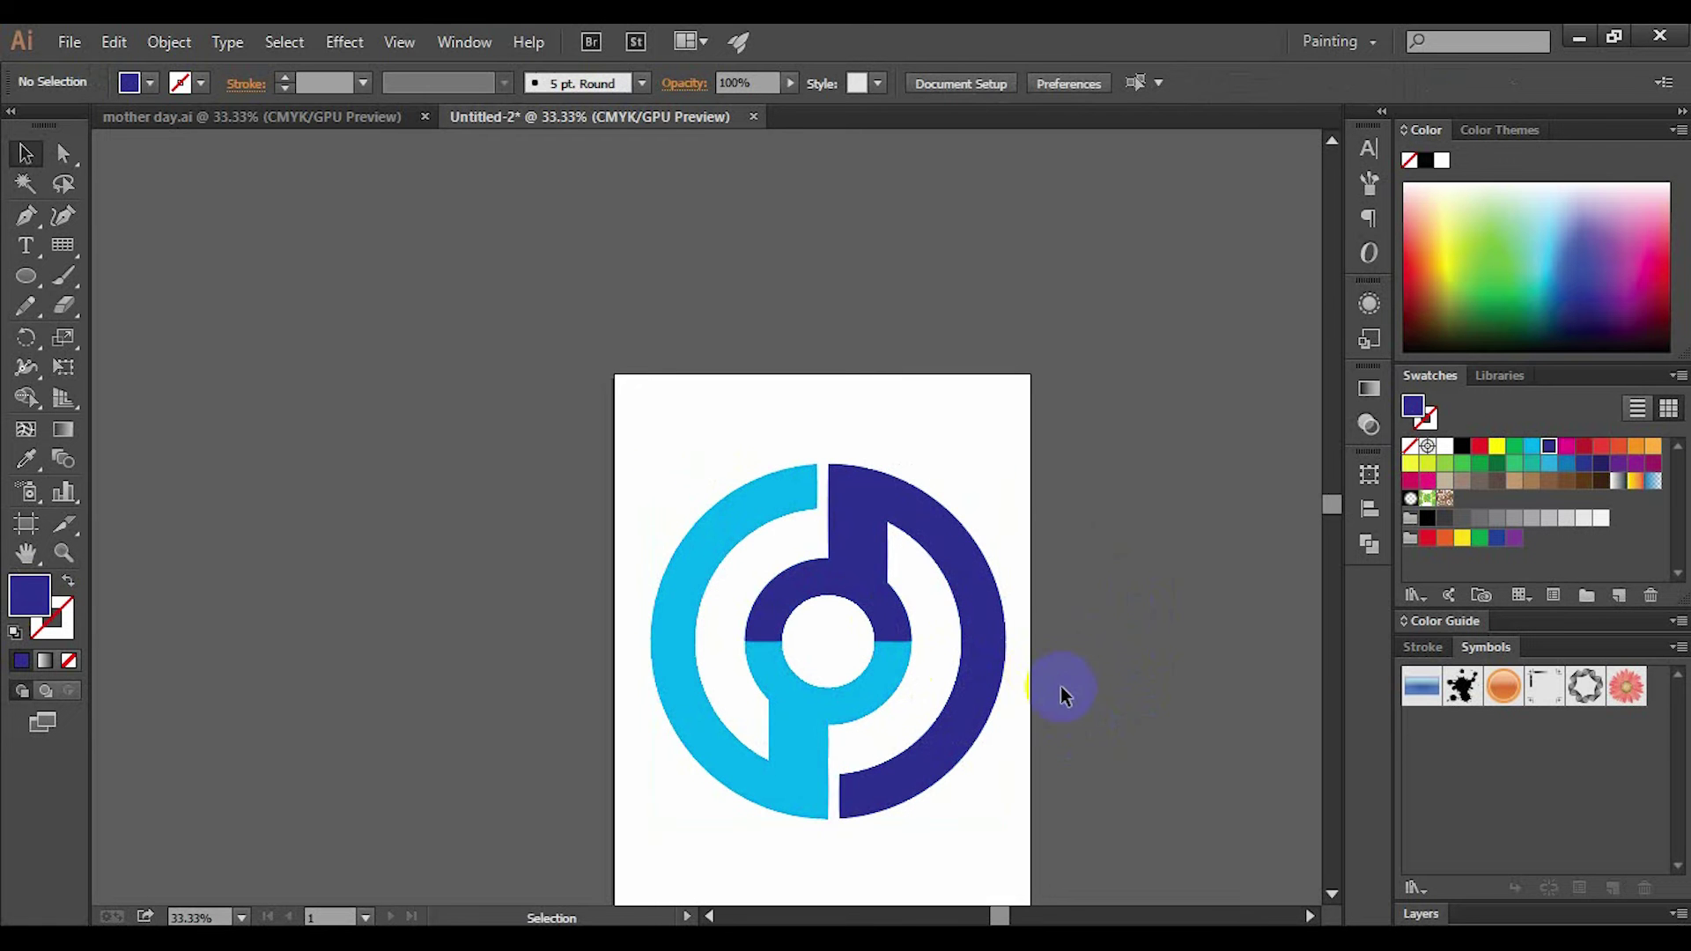
# Select the whole finished circular logo and move it off the artboard onto the empty canvas beside it
pyautogui.click(906, 680)
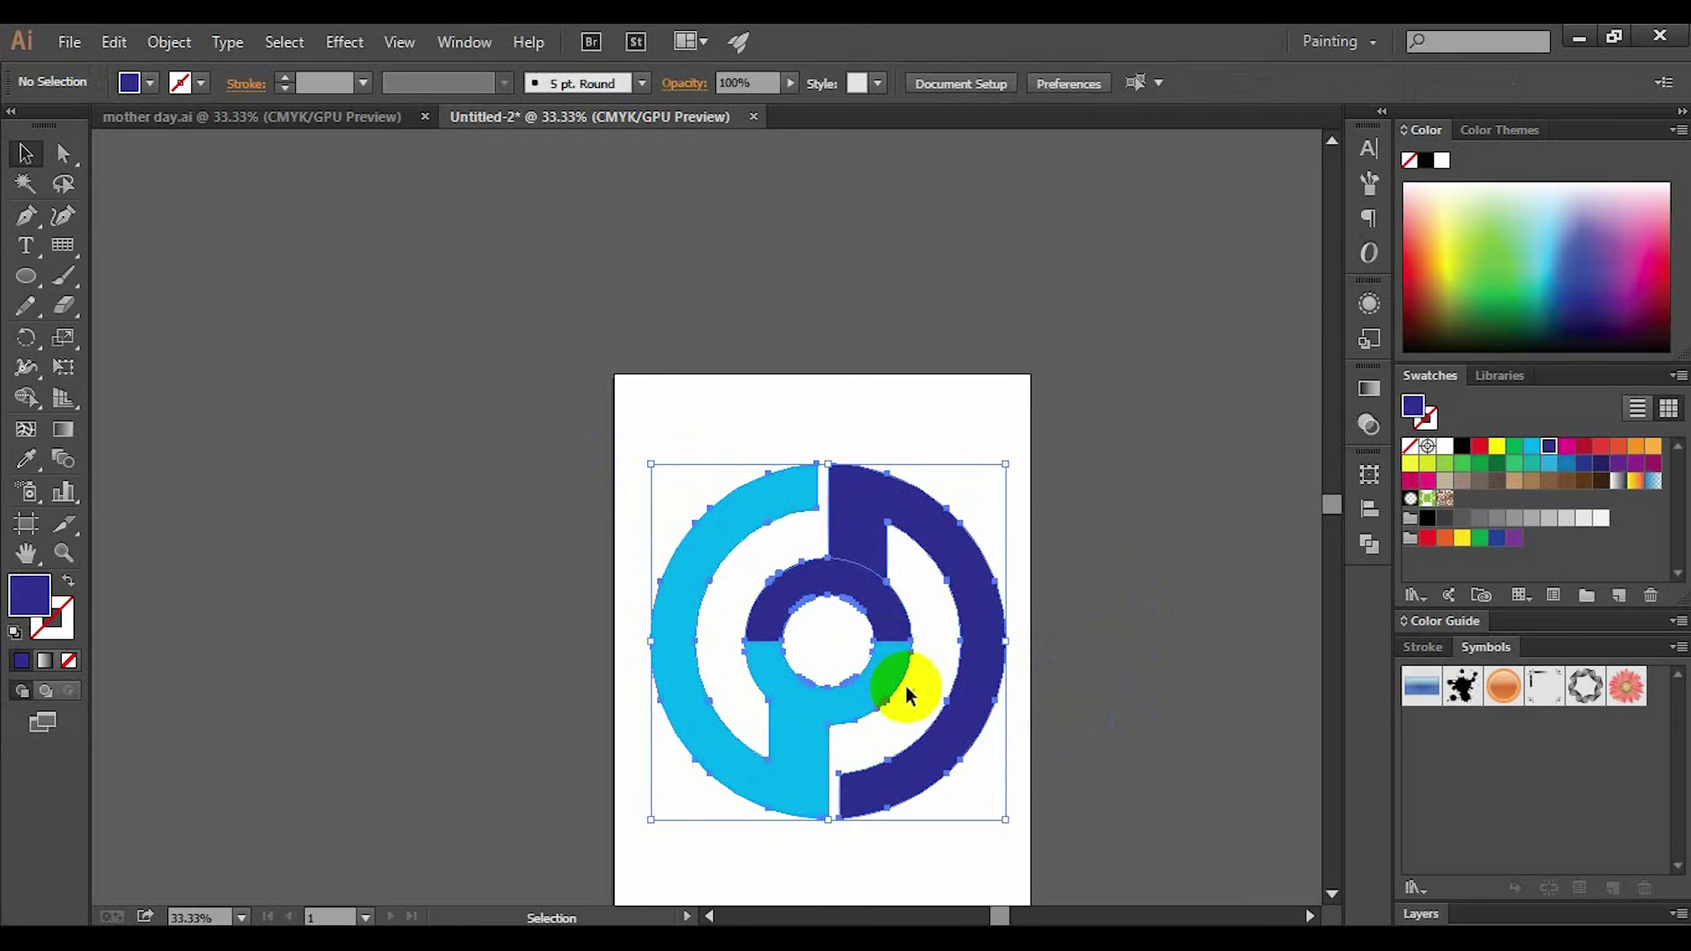
pyautogui.moveTo(878, 677); pyautogui.dragTo(352, 661)
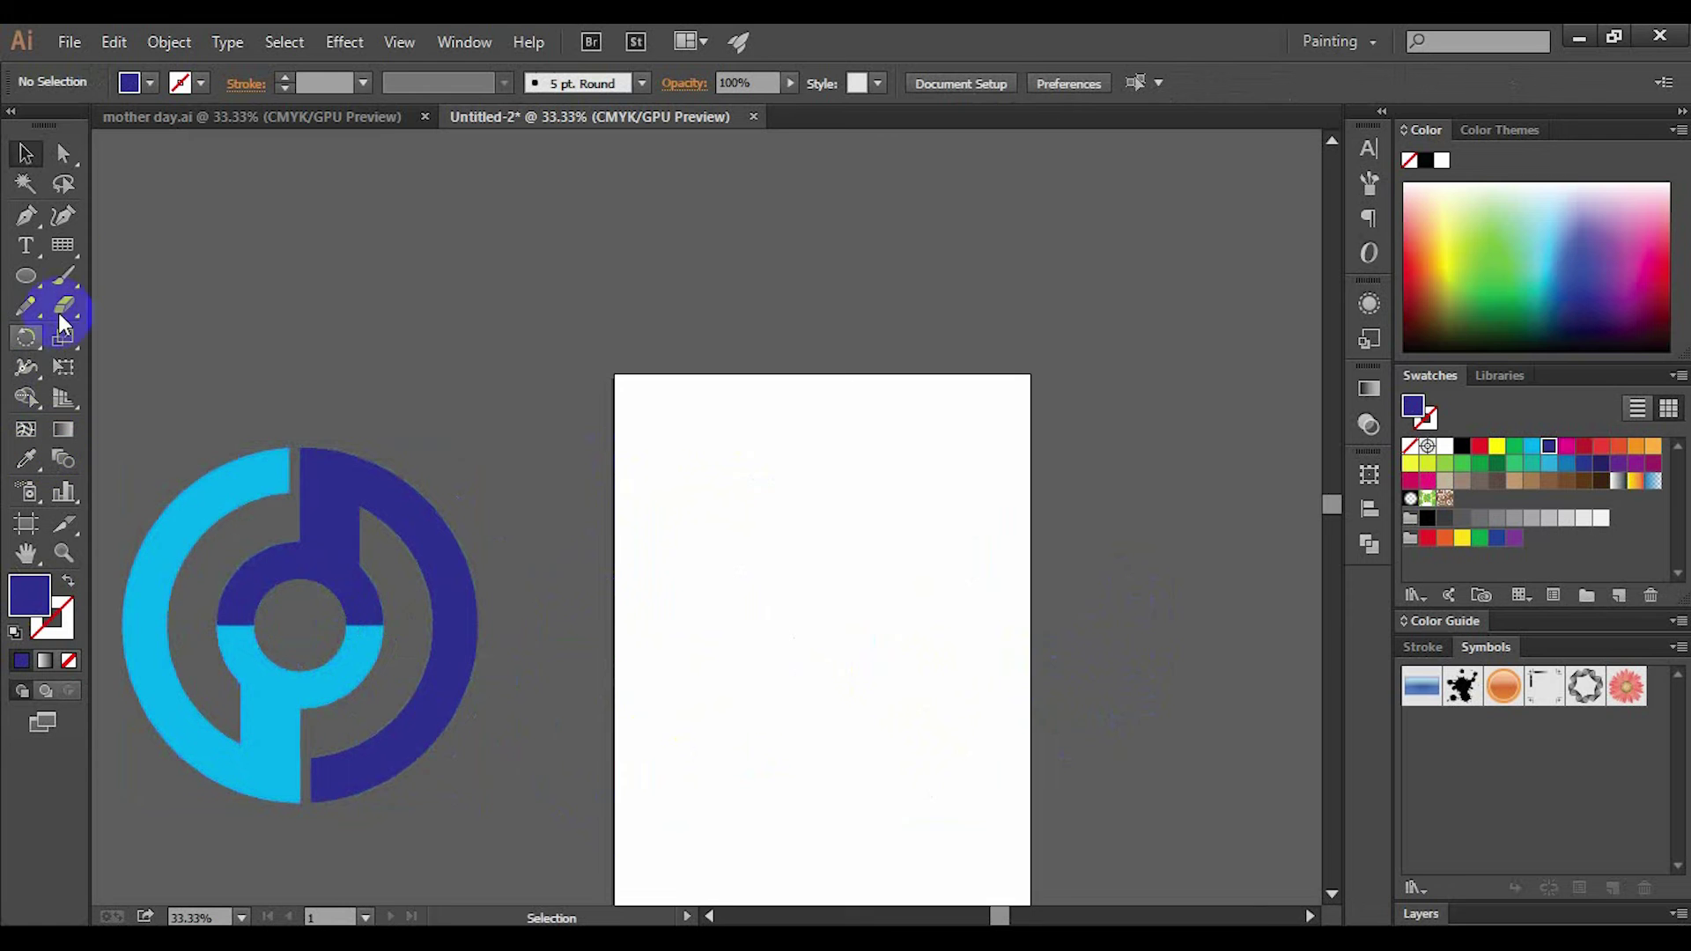
# Draw a square rectangular grid of six columns and six rows across the artboard
pyautogui.click(63, 261)
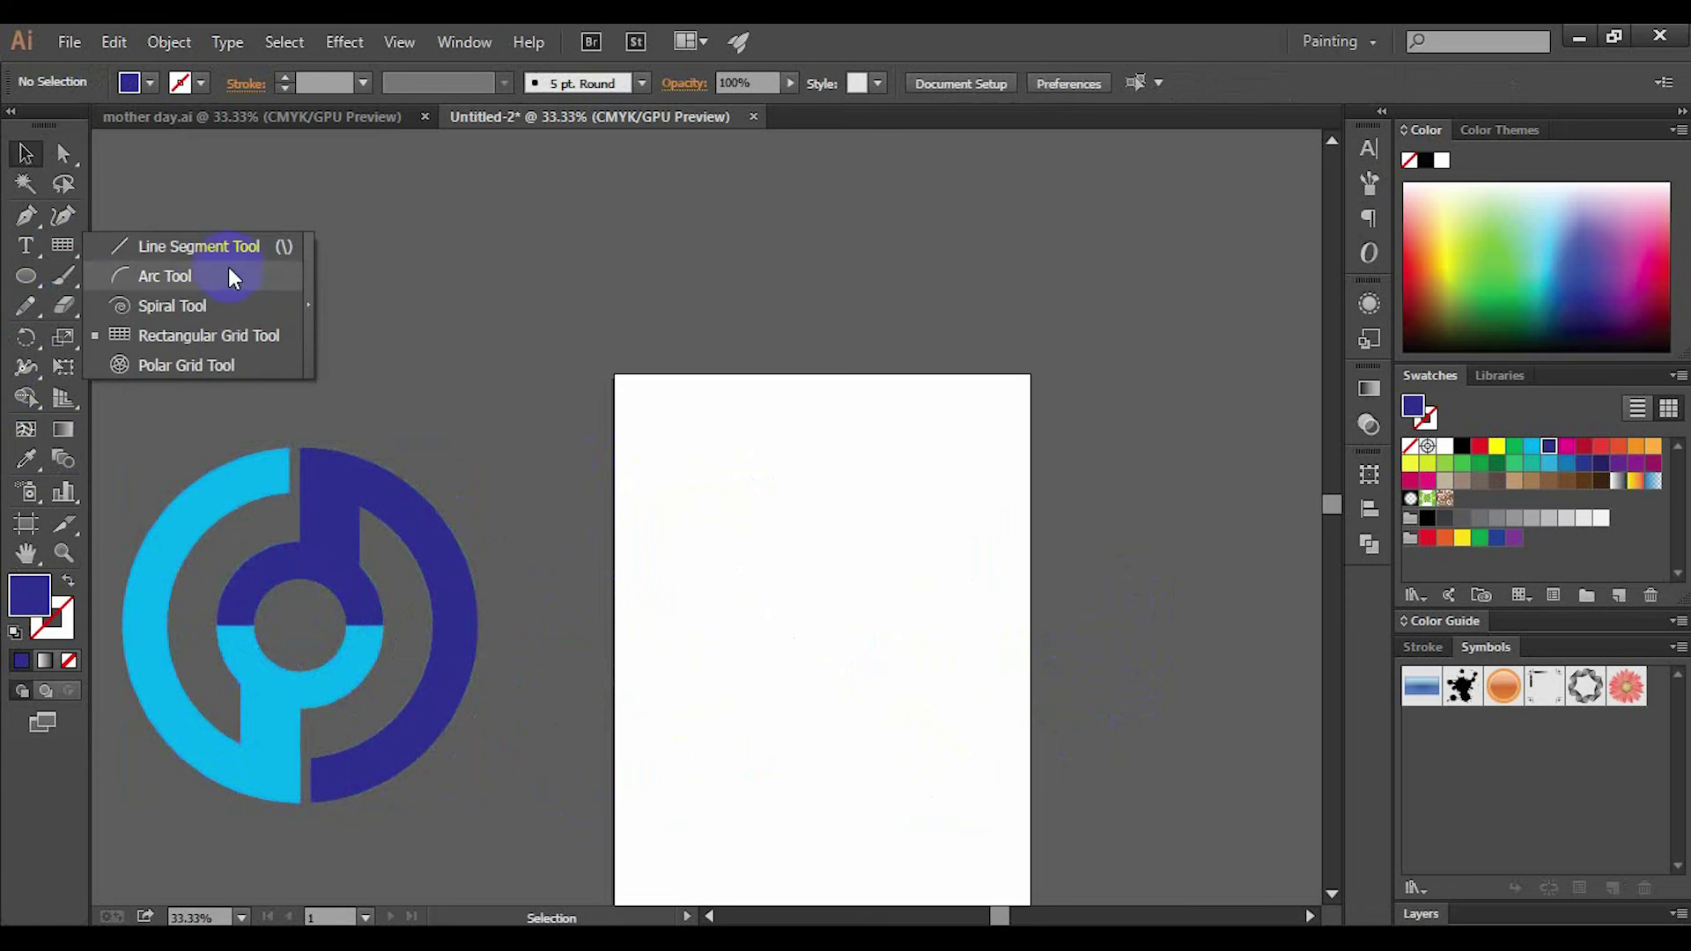
pyautogui.click(187, 248)
pyautogui.moveTo(61, 247)
pyautogui.mouseDown()
pyautogui.moveTo(185, 307)
pyautogui.moveTo(151, 326)
pyautogui.moveTo(51, 250)
pyautogui.mouseUp()
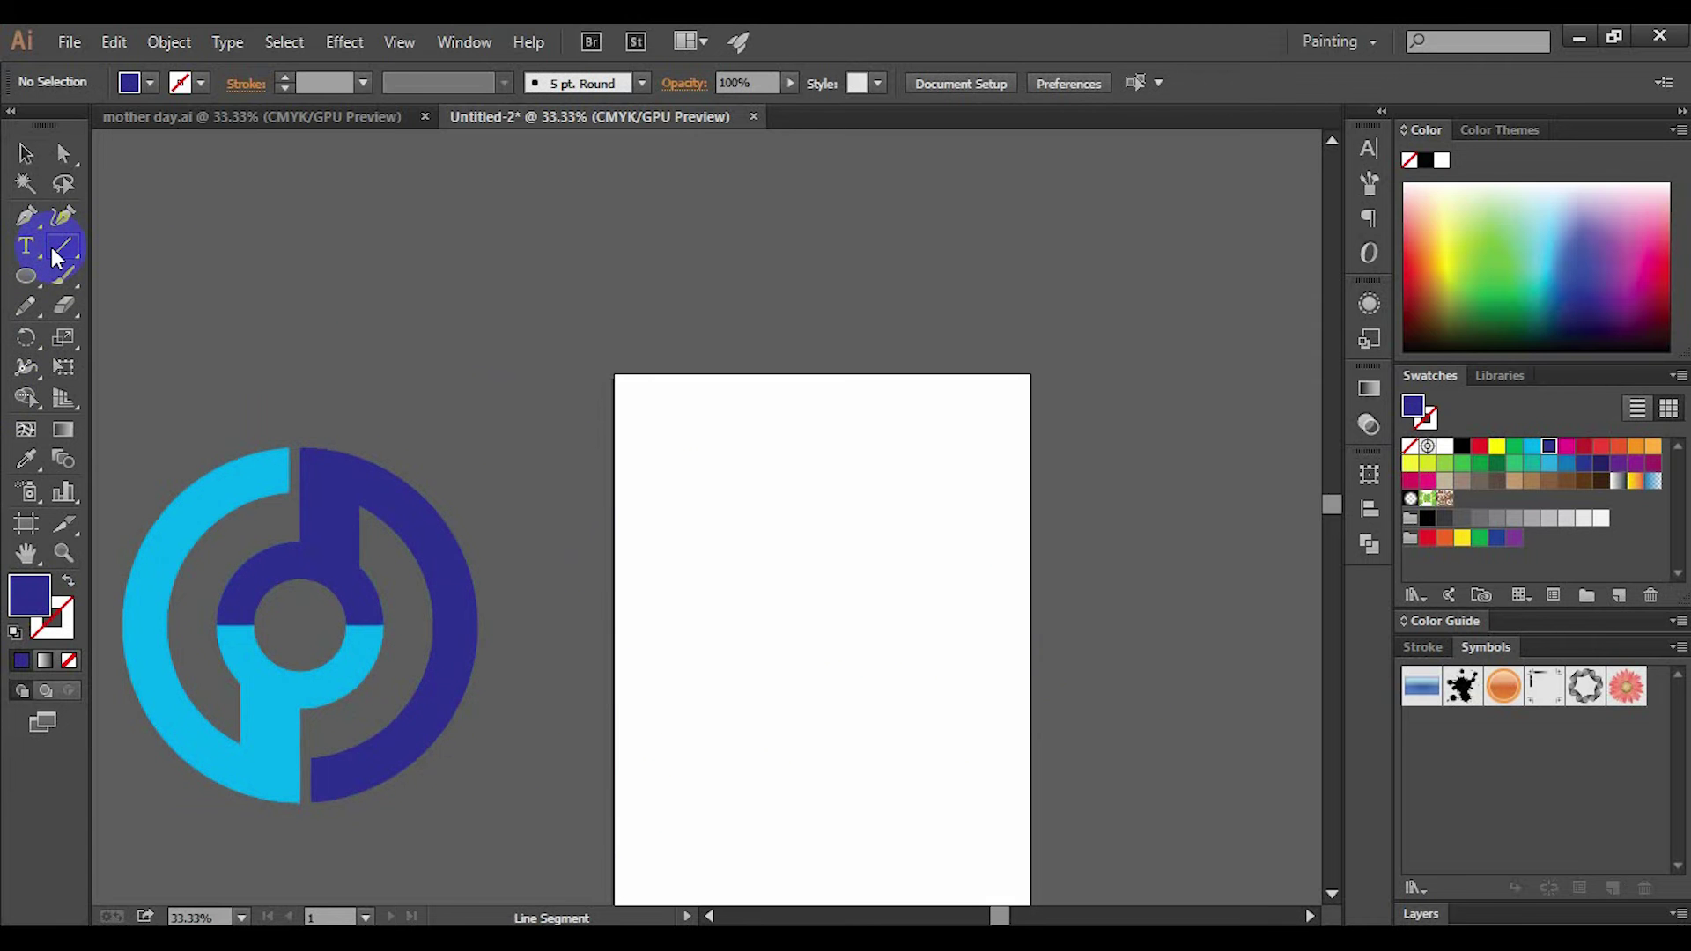
pyautogui.moveTo(52, 249); pyautogui.dragTo(172, 329)
pyautogui.click(591, 463)
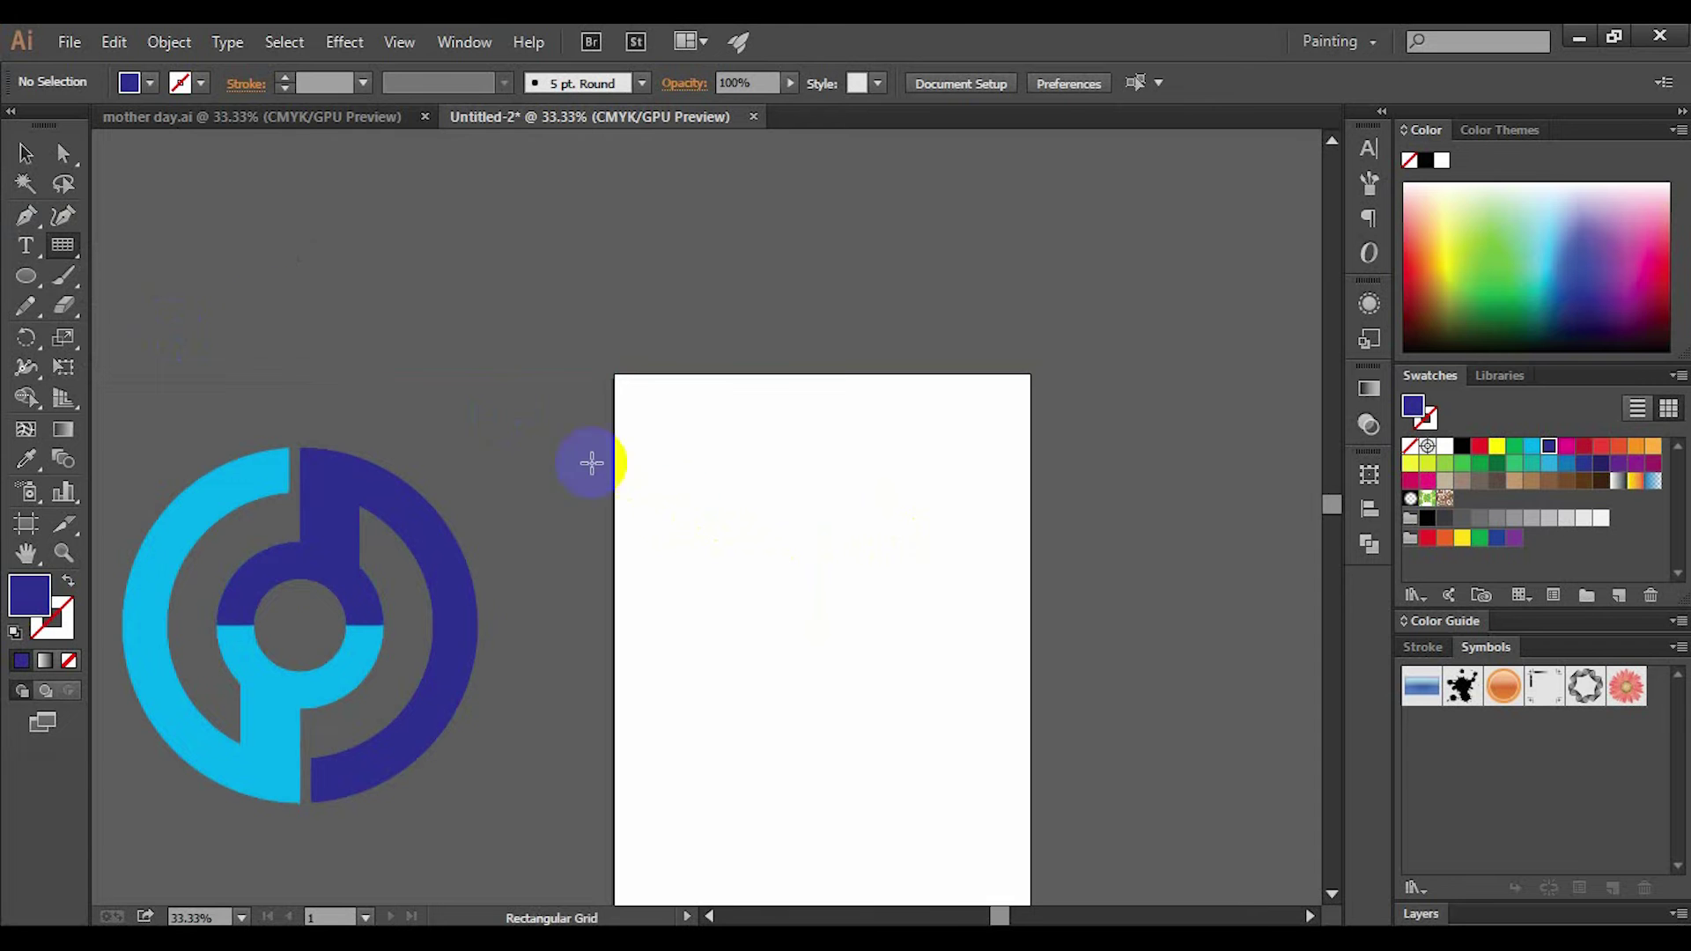
pyautogui.moveTo(91, 275); pyautogui.dragTo(176, 340)
pyautogui.moveTo(650, 508); pyautogui.dragTo(939, 848)
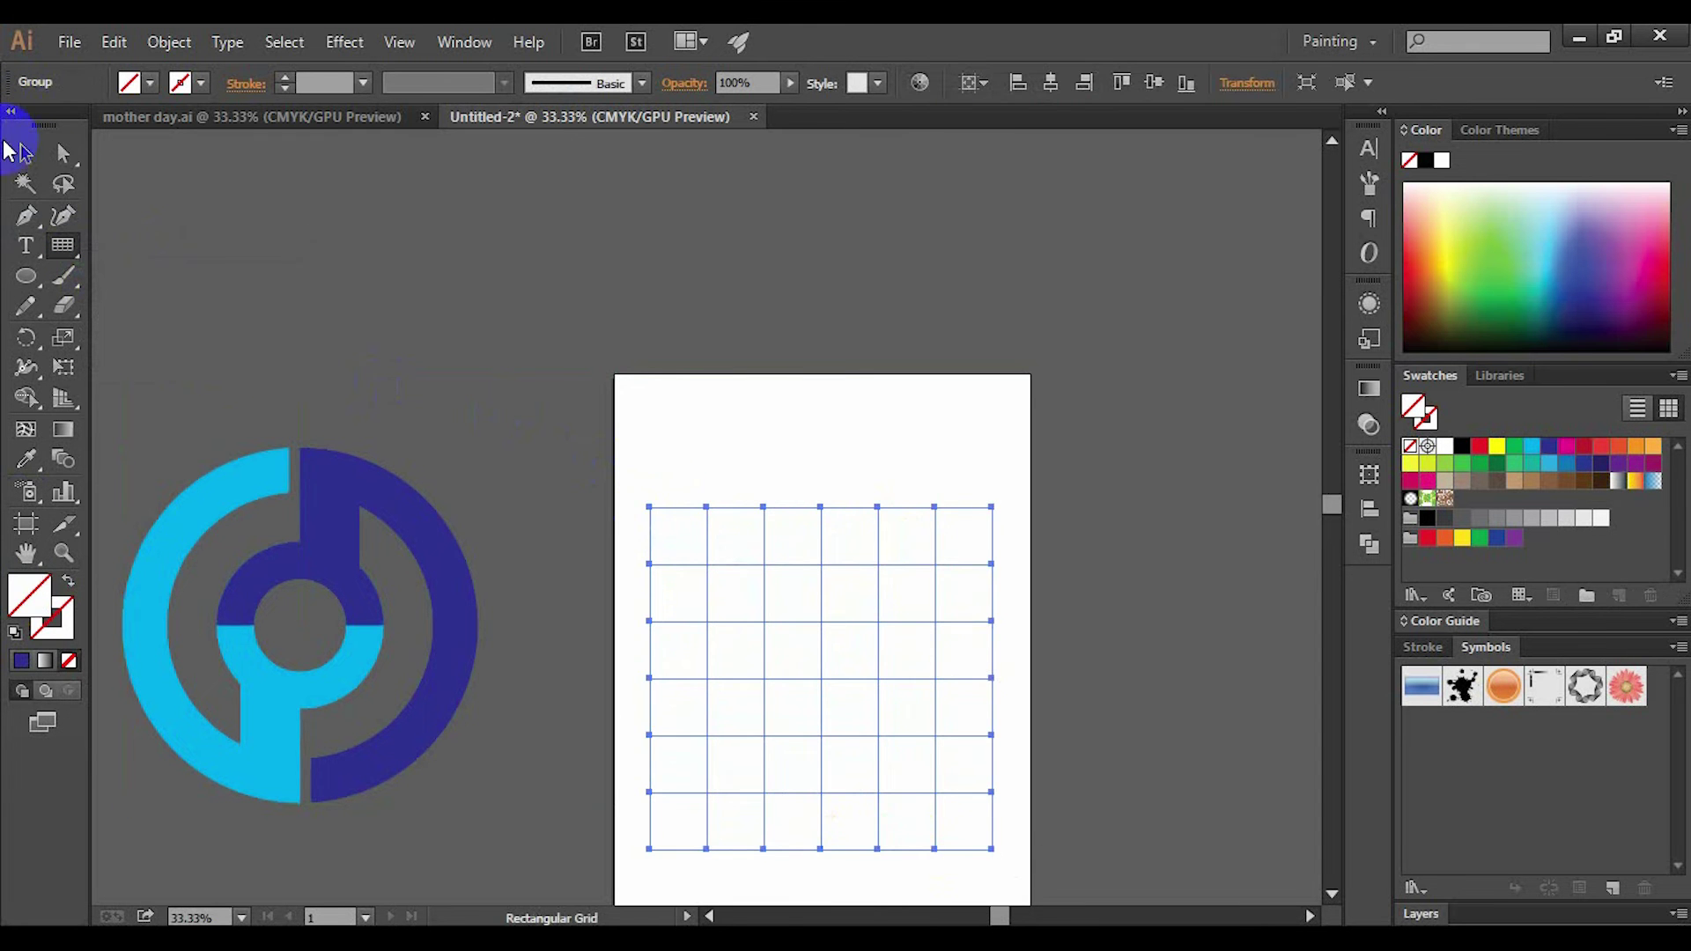
# Set the grid's stroke weight to 5 pt and deselect it
pyautogui.click(21, 153)
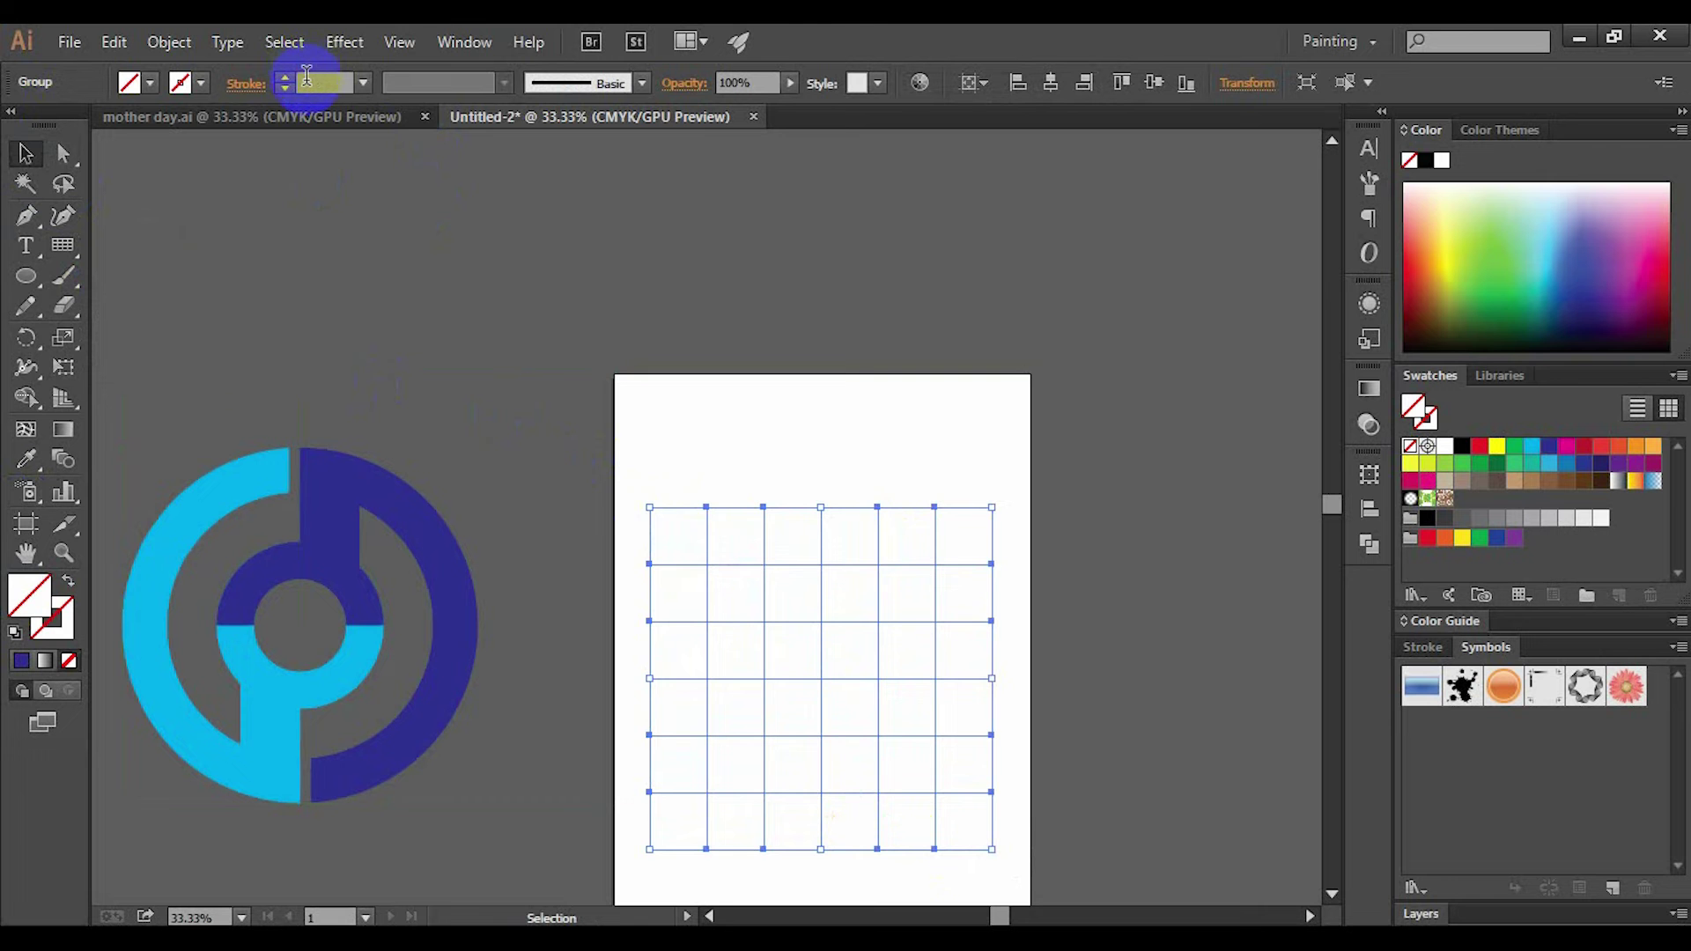
pyautogui.press('Return')
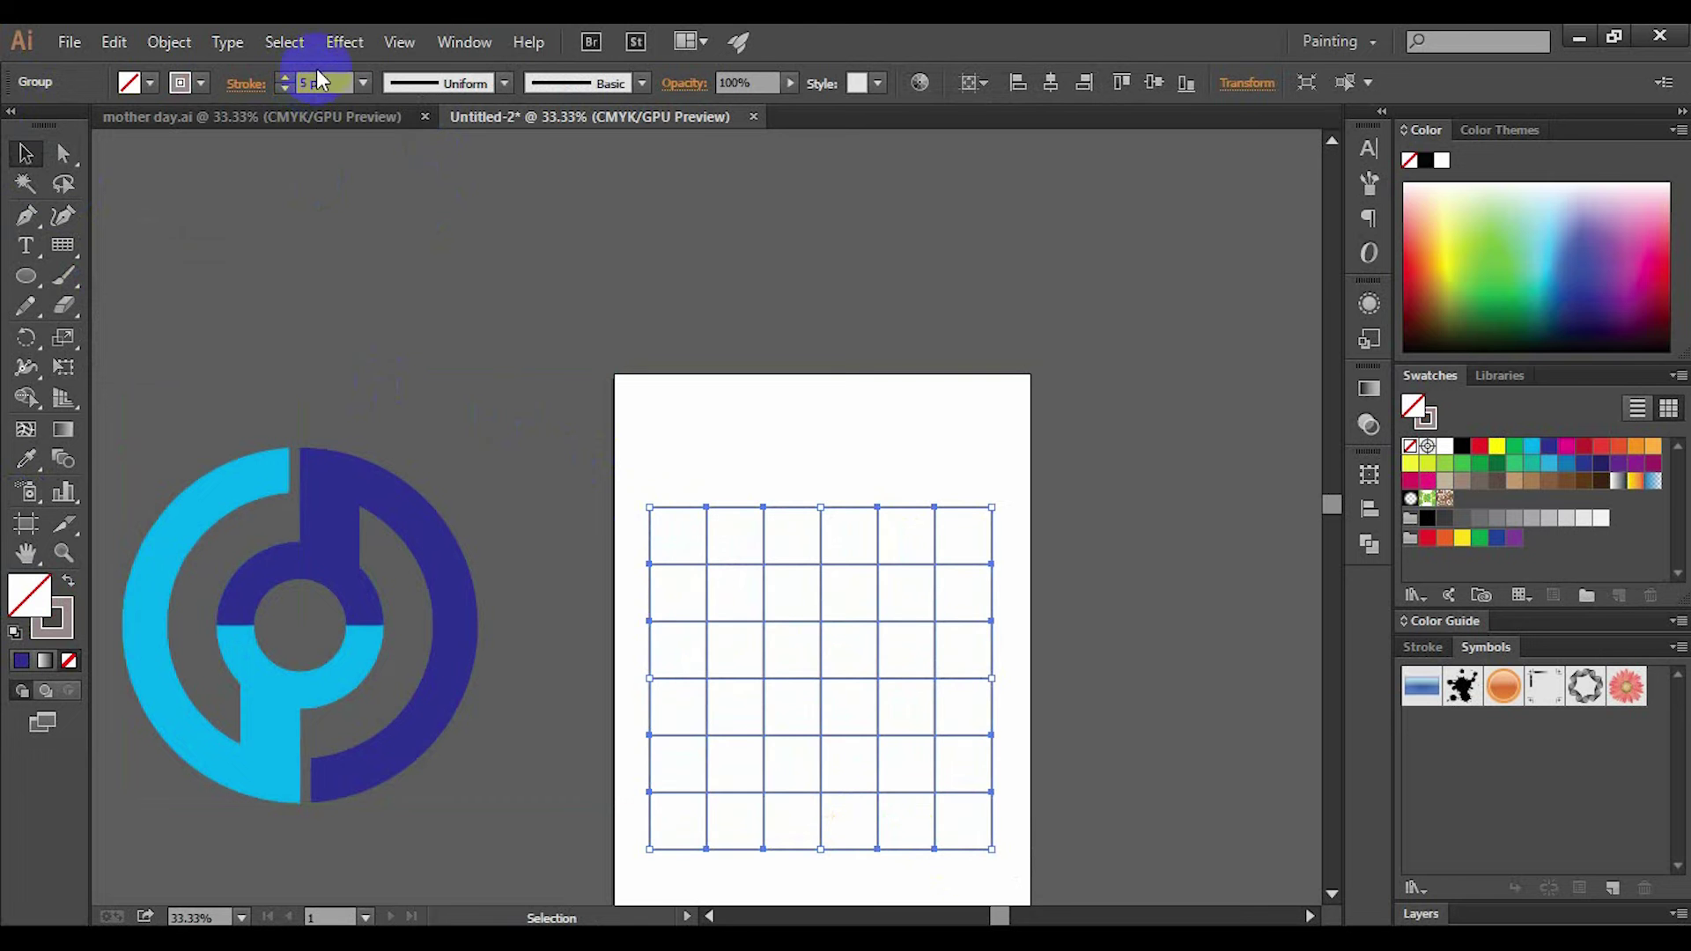
pyautogui.click(660, 441)
# Align the grid to the horizontal and vertical centre of the artboard
pyautogui.scroll(-2, 917, 631)
pyautogui.hscroll(1, 917, 631)
pyautogui.click(916, 630)
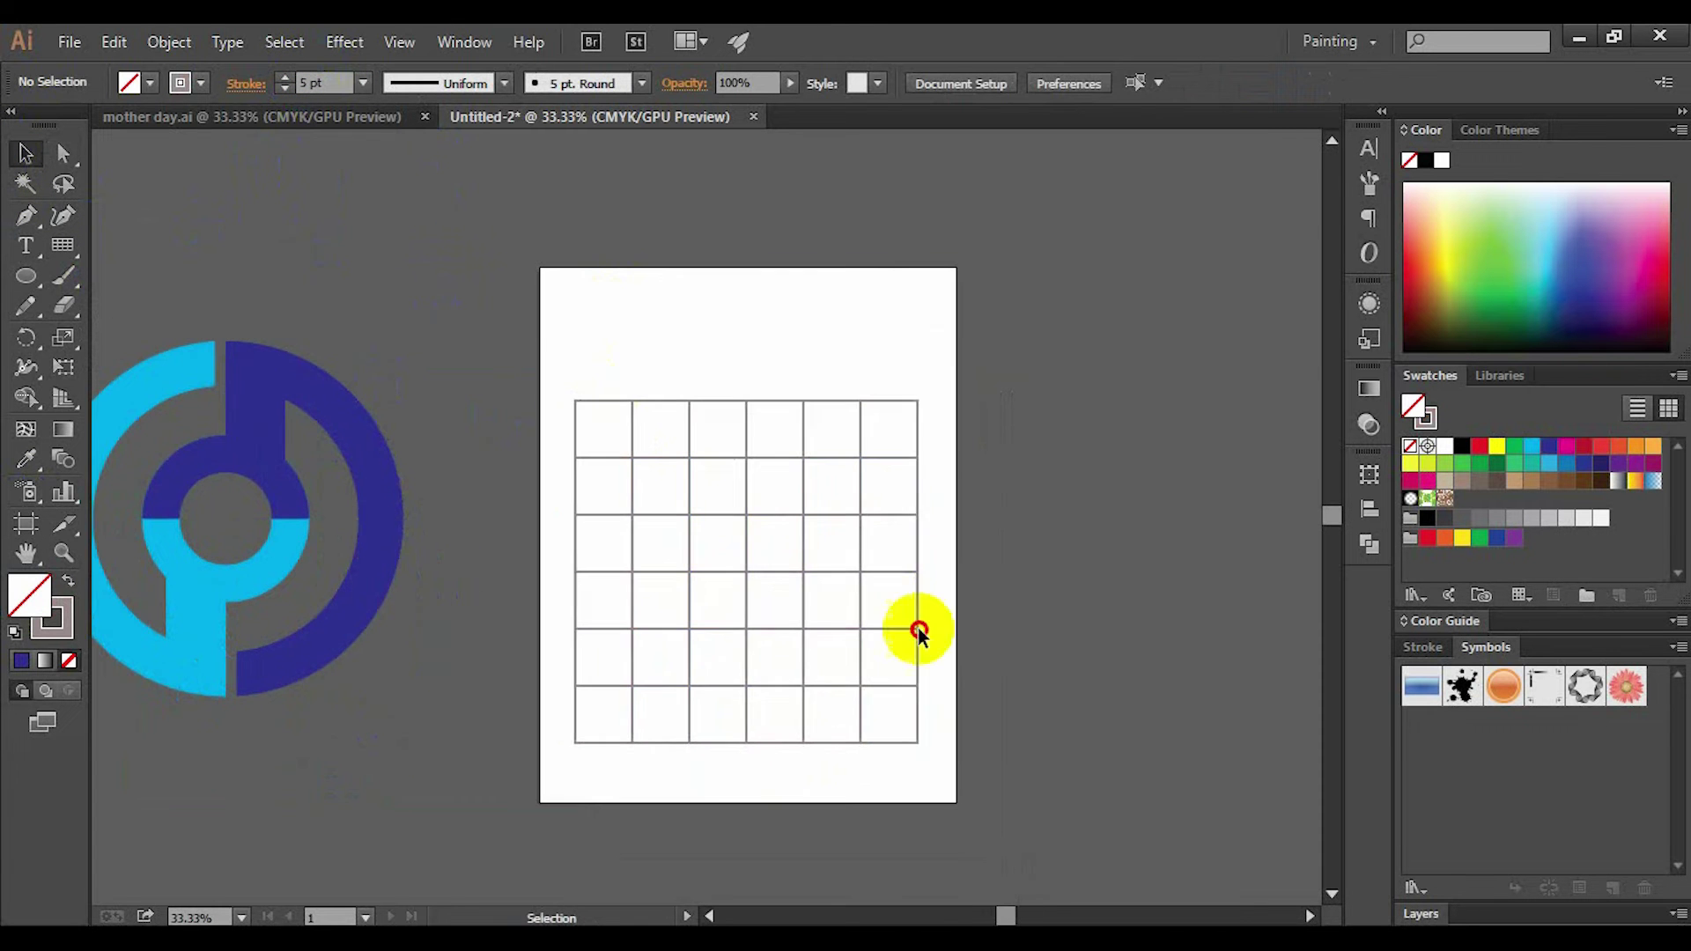
pyautogui.click(1051, 82)
pyautogui.click(1166, 265)
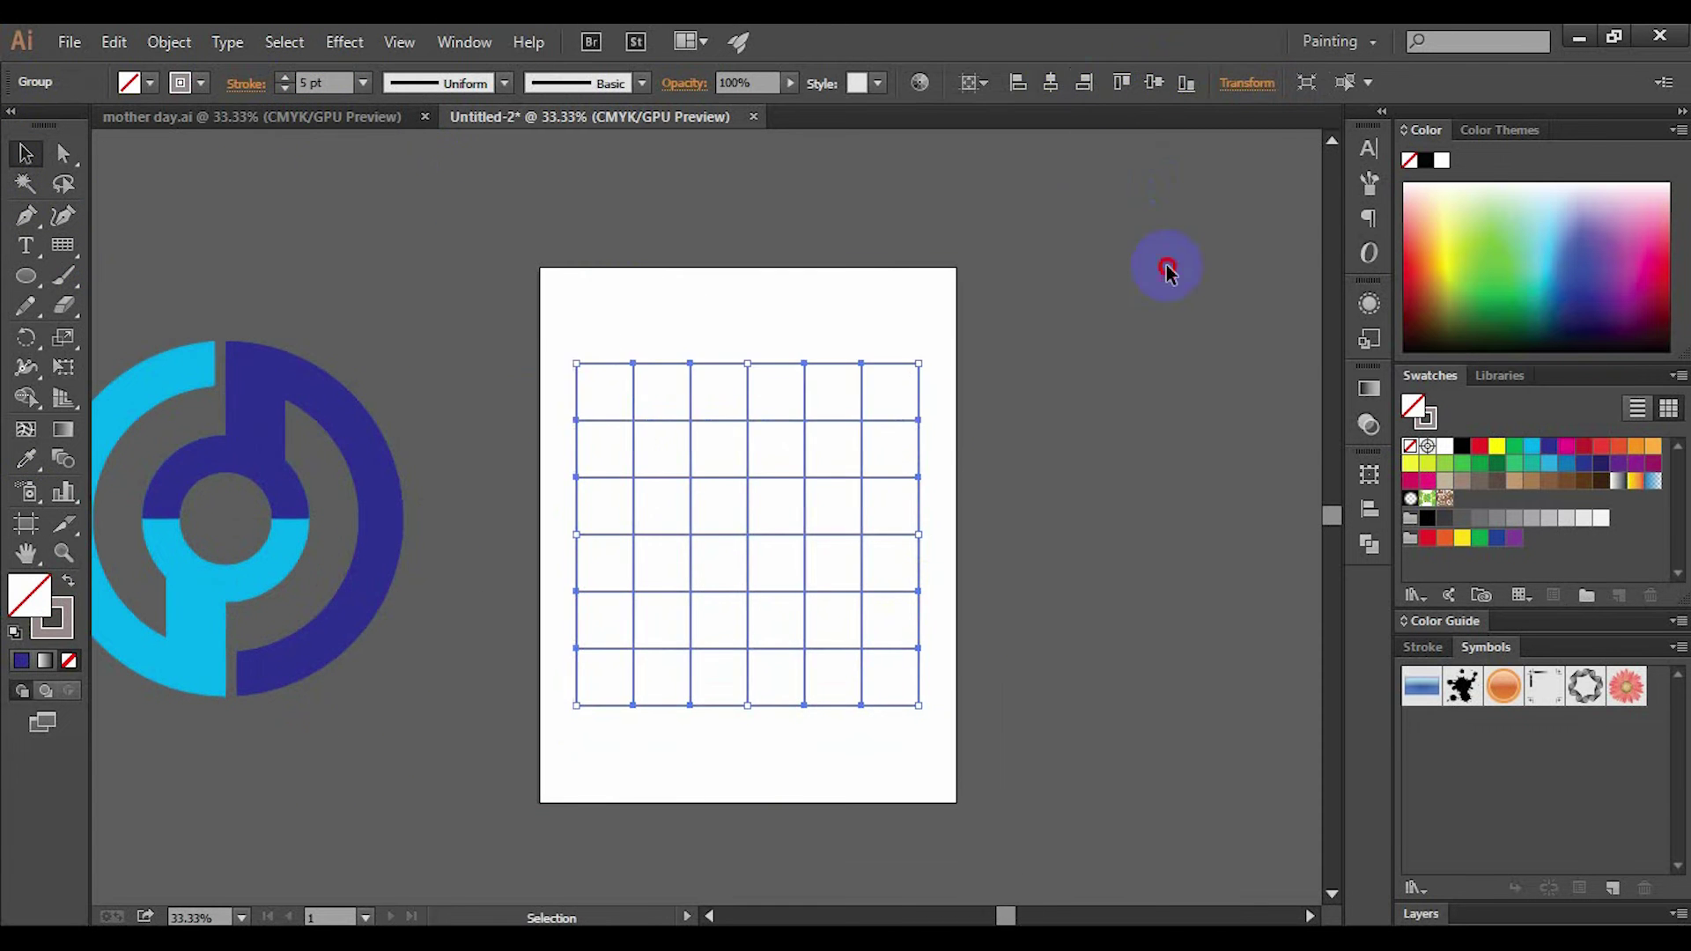
# Draw four concentric circles from the grid's centre, with radii of three, two and one grid squares, plus a smaller one inside
pyautogui.scroll(2, 753, 495)
pyautogui.scroll(-1, 753, 501)
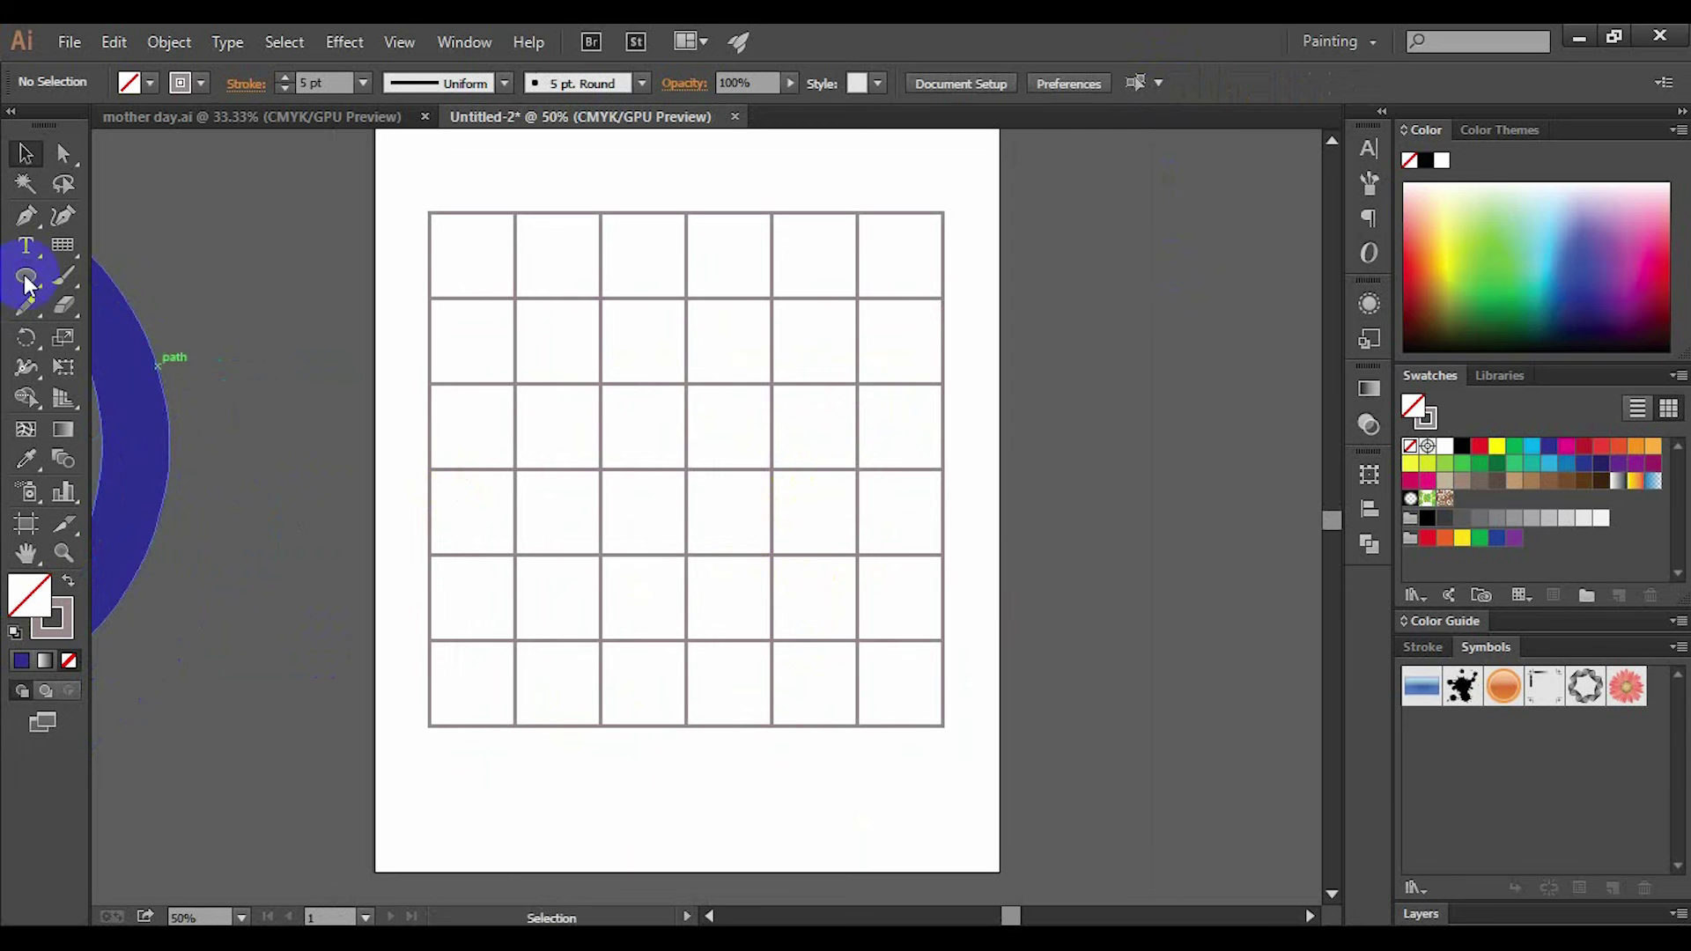
pyautogui.press('l')
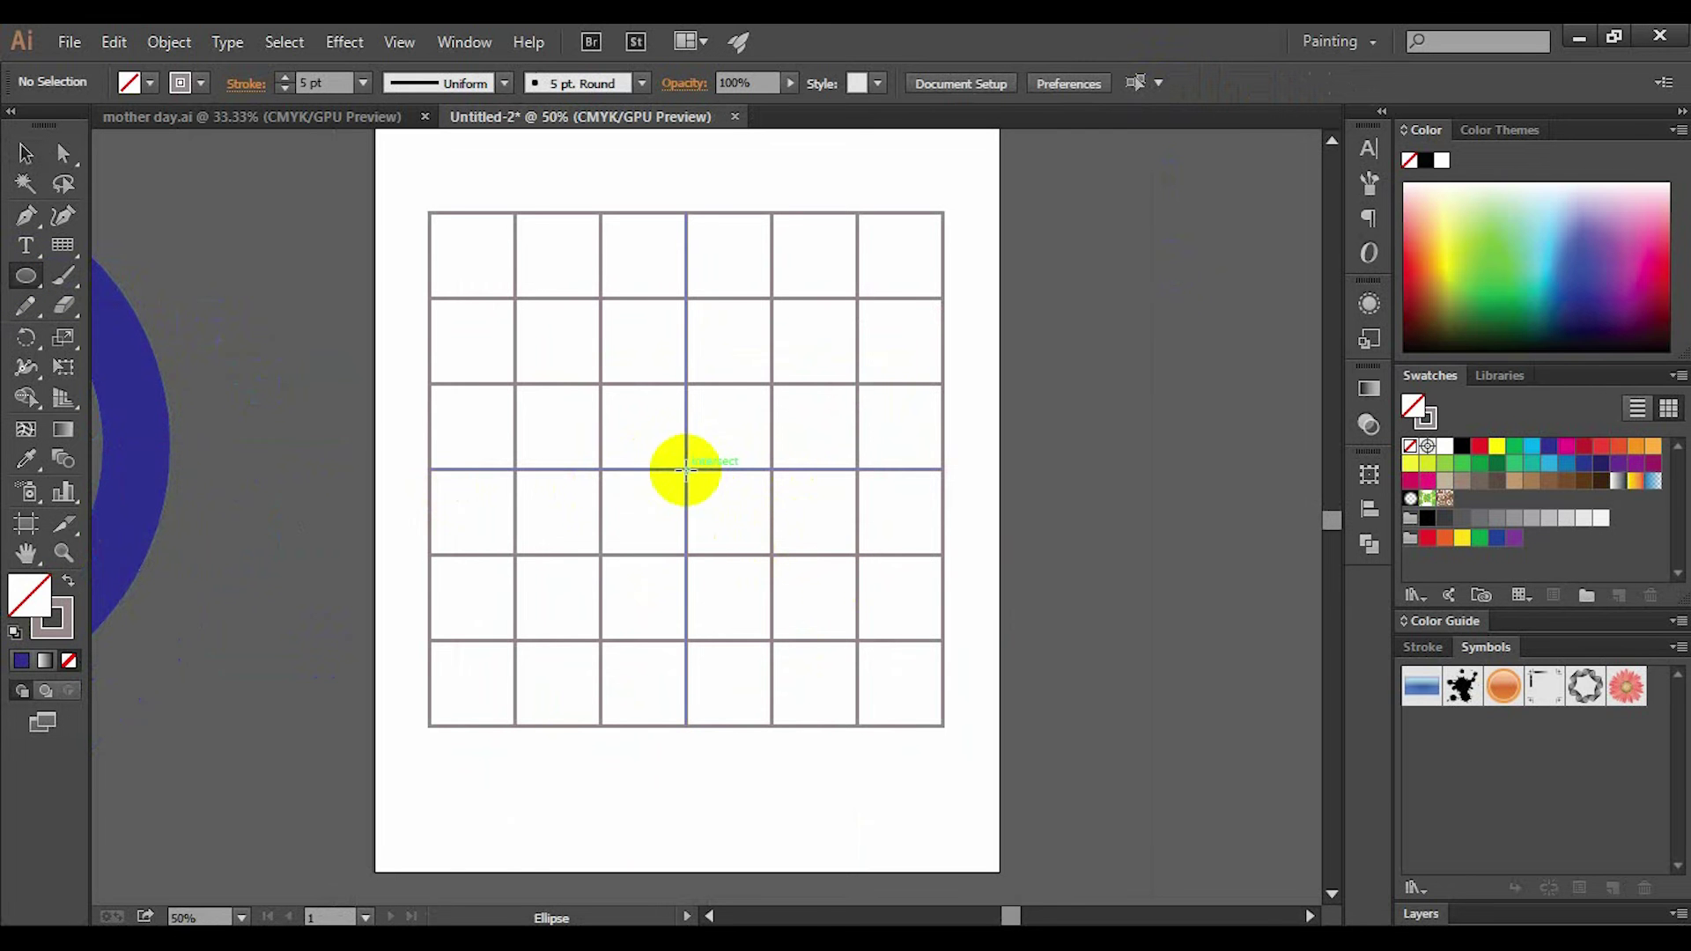
pyautogui.moveTo(685, 470); pyautogui.dragTo(885, 728)
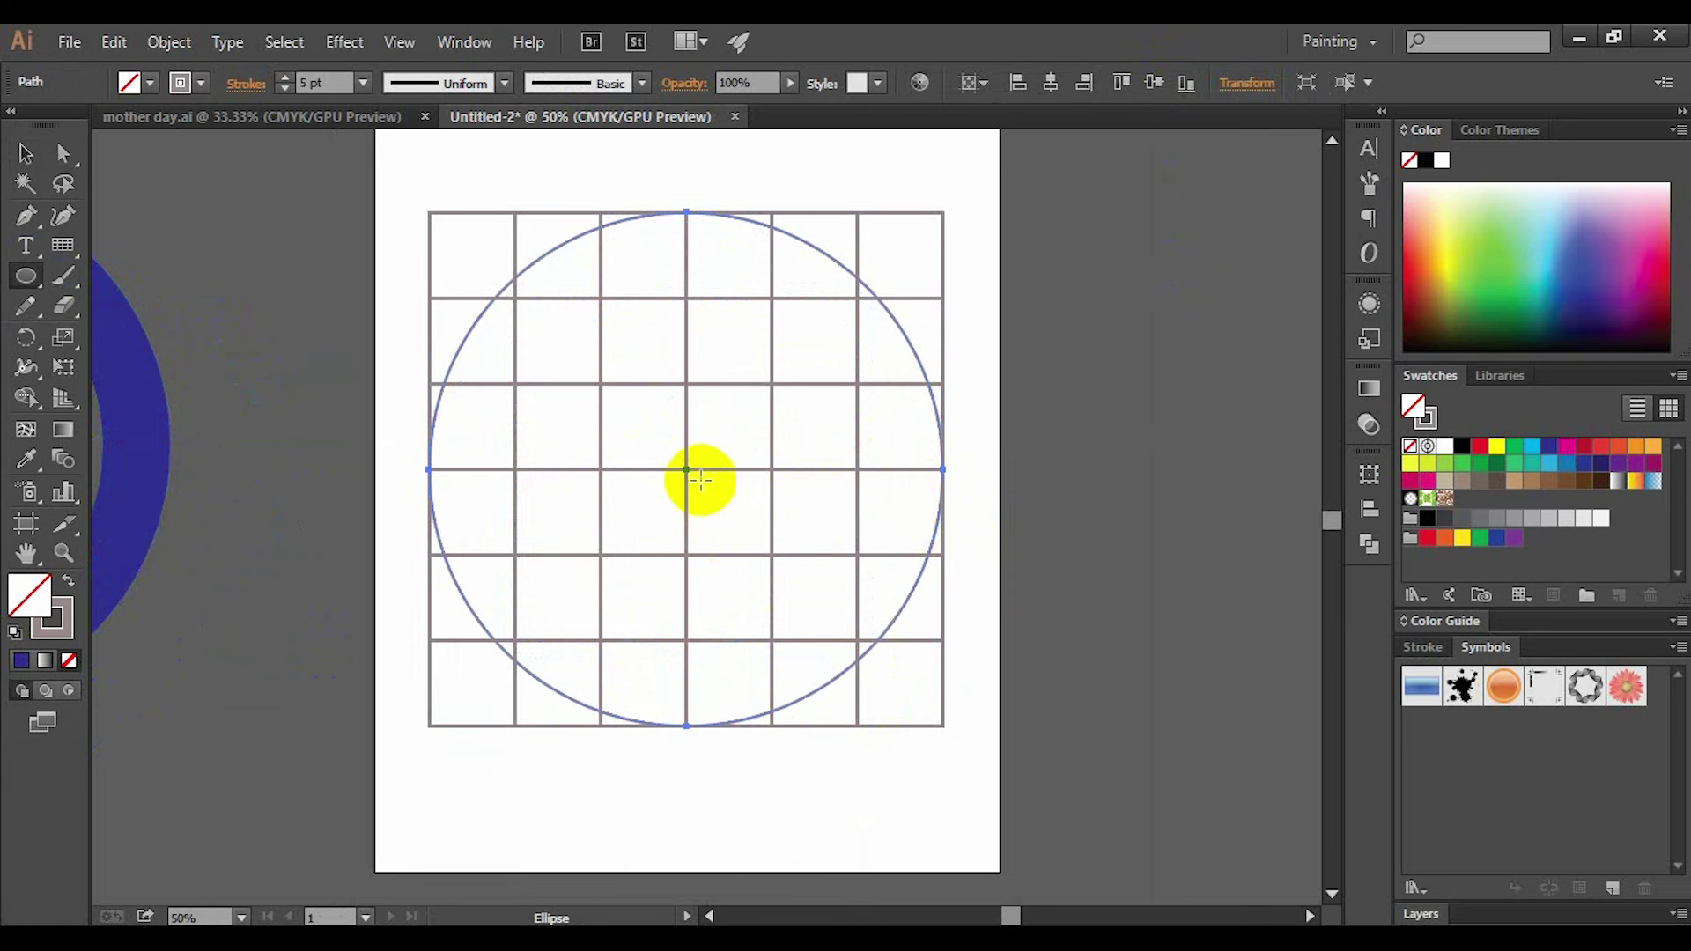
pyautogui.moveTo(686, 477); pyautogui.dragTo(789, 642)
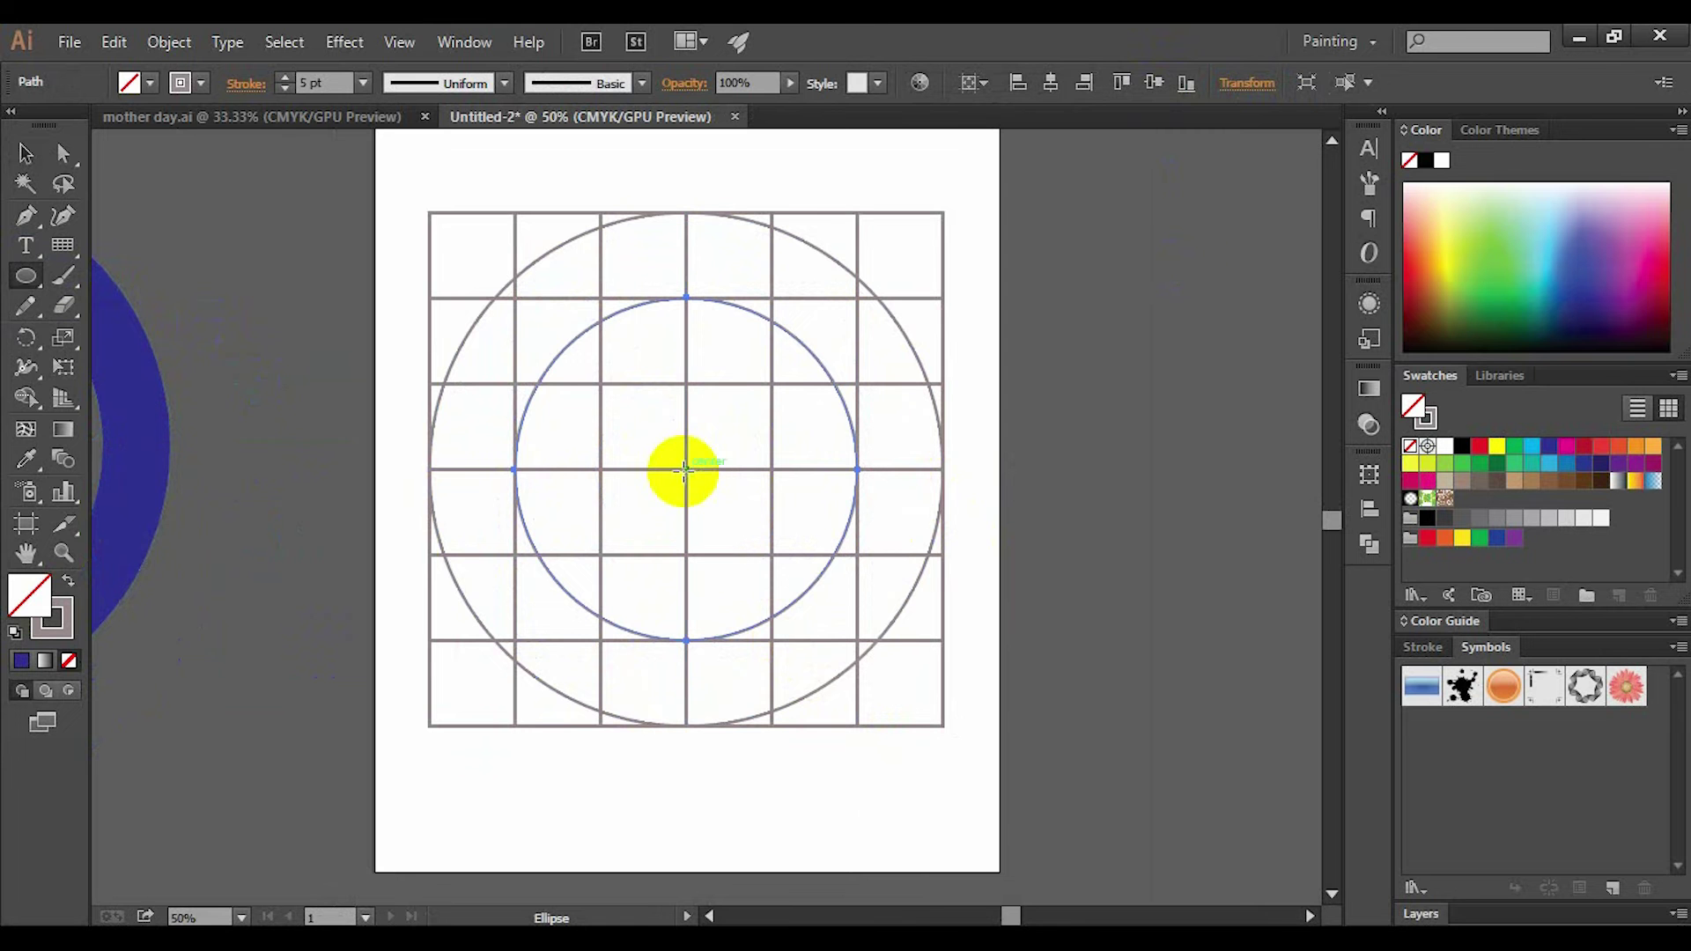
pyautogui.moveTo(684, 471); pyautogui.dragTo(755, 558)
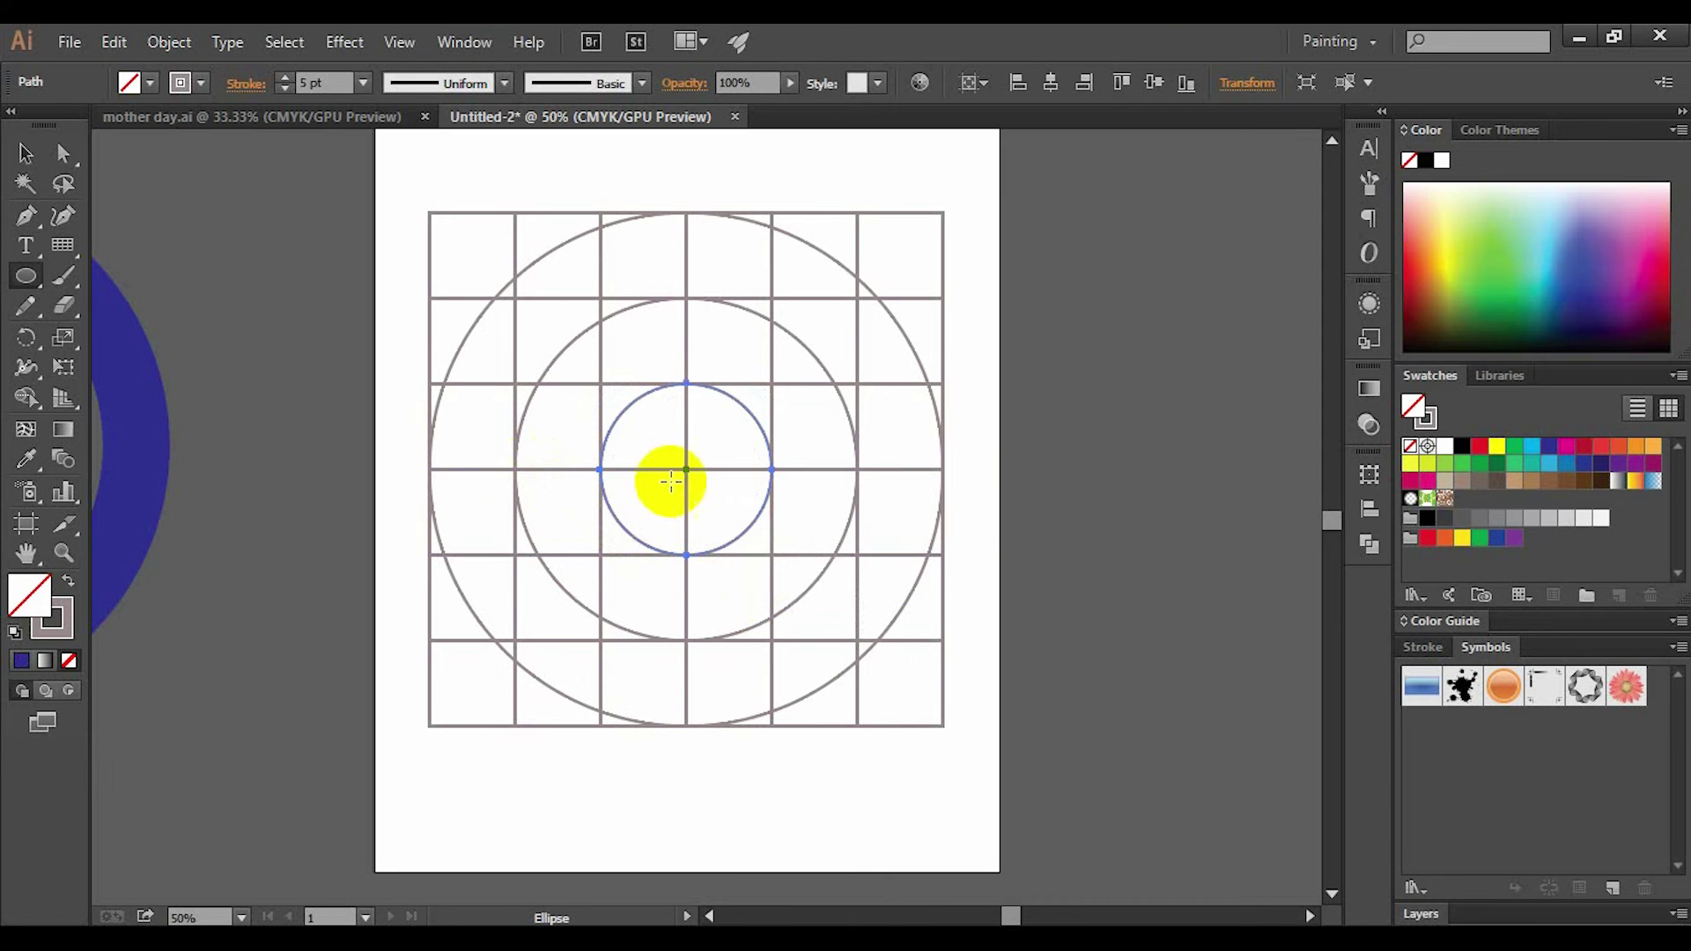
pyautogui.moveTo(686, 470); pyautogui.dragTo(722, 508)
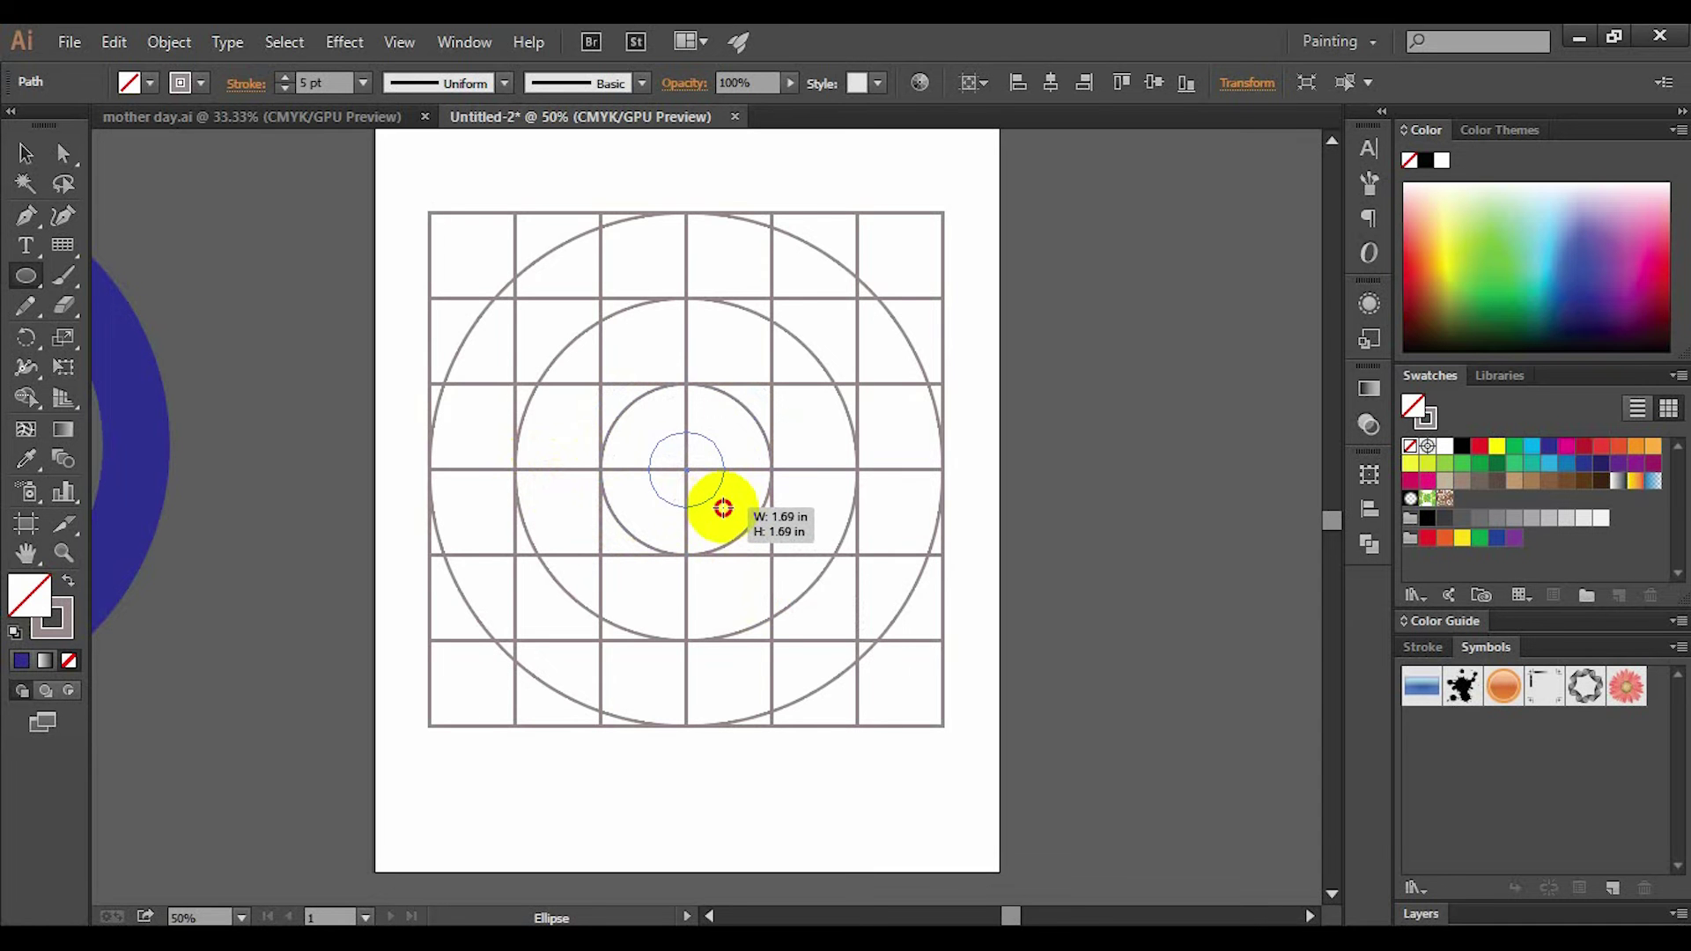
pyautogui.moveTo(719, 505); pyautogui.dragTo(720, 506)
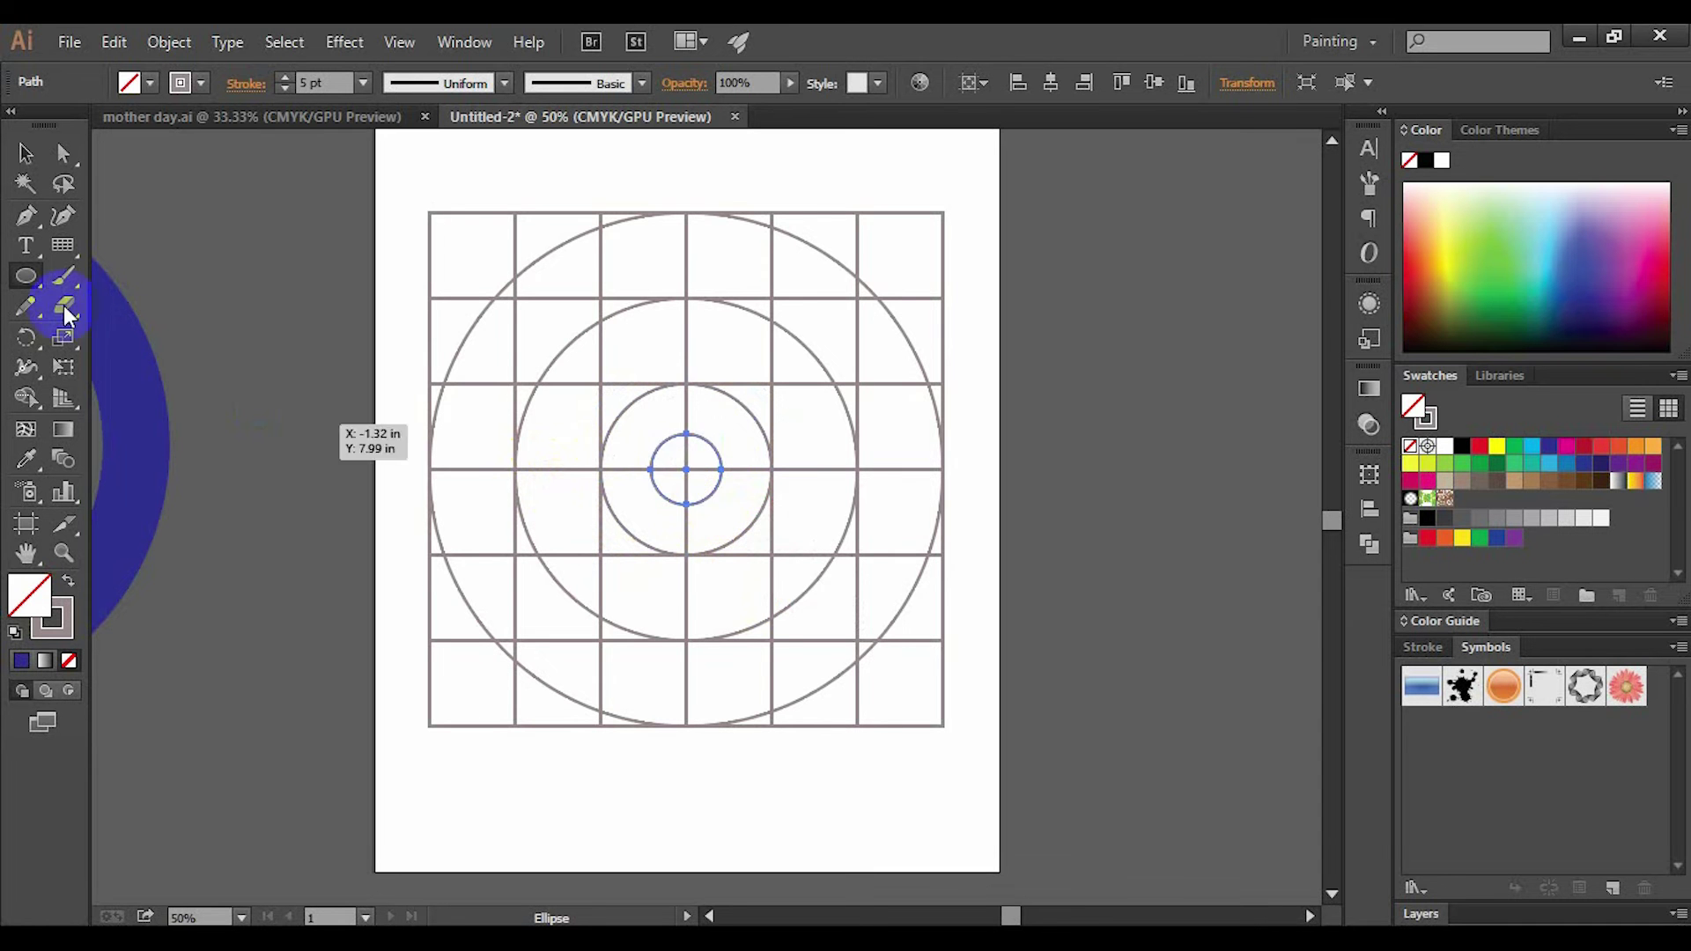
# Select the grid and circles and merge the left half of the outer ring, the stem and the inner ring into one P shape with Shape Builder
pyautogui.click(25, 154)
pyautogui.click(430, 199)
pyautogui.moveTo(430, 199); pyautogui.dragTo(1013, 825)
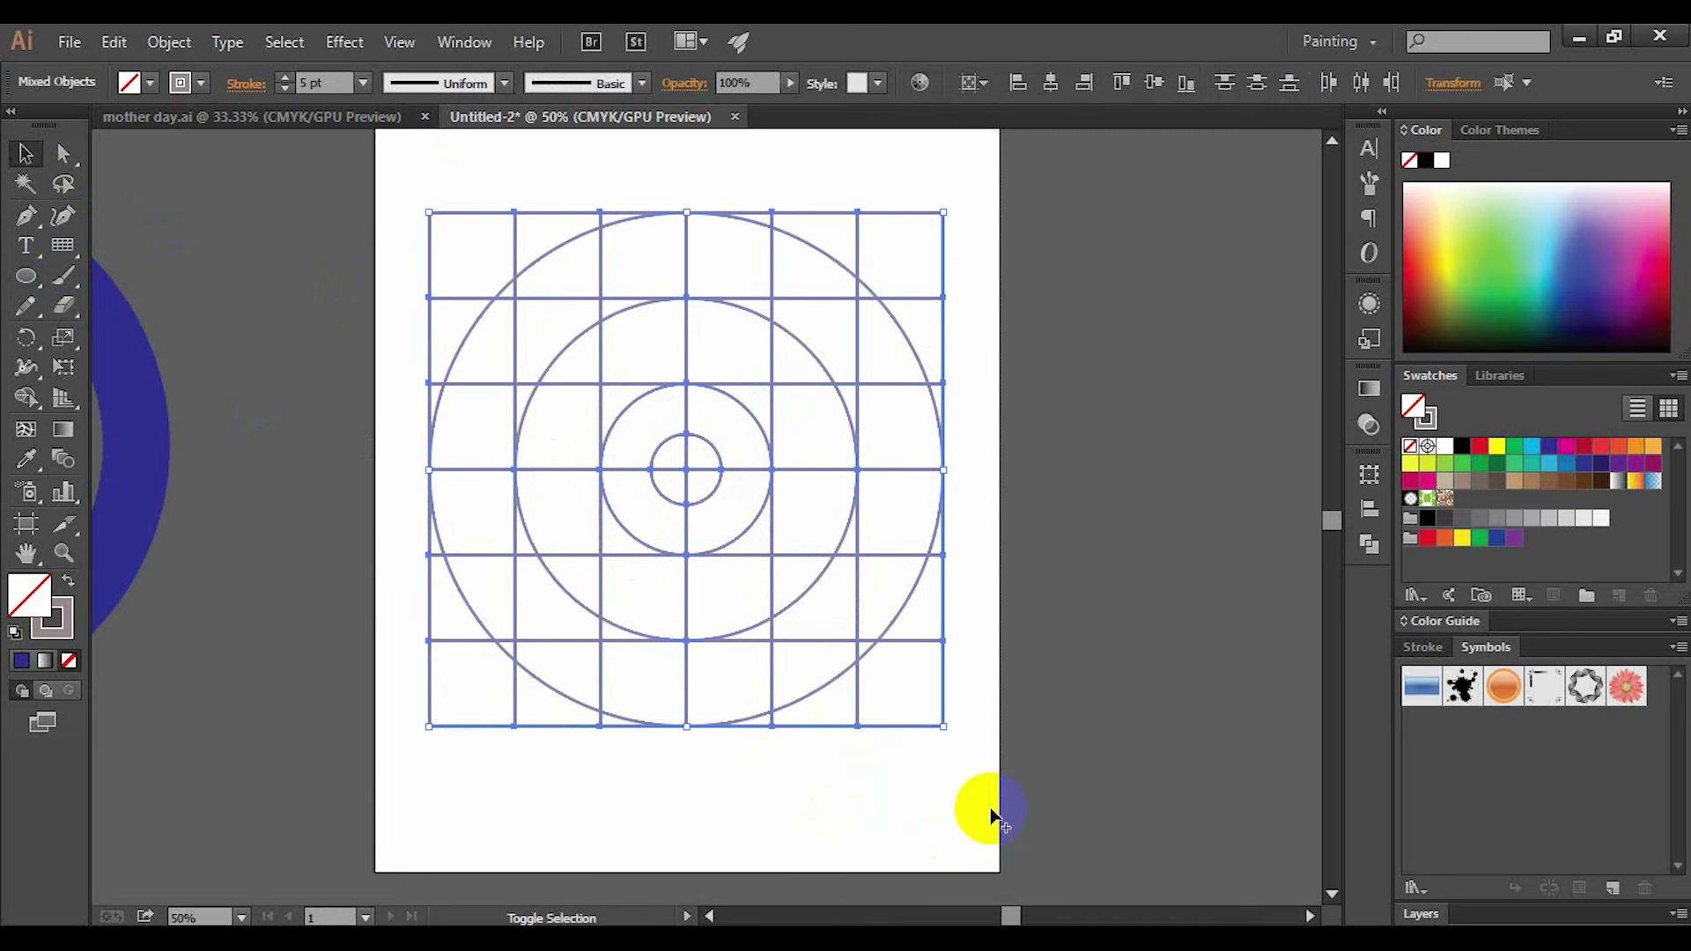
pyautogui.hotkey('shift', 'm')
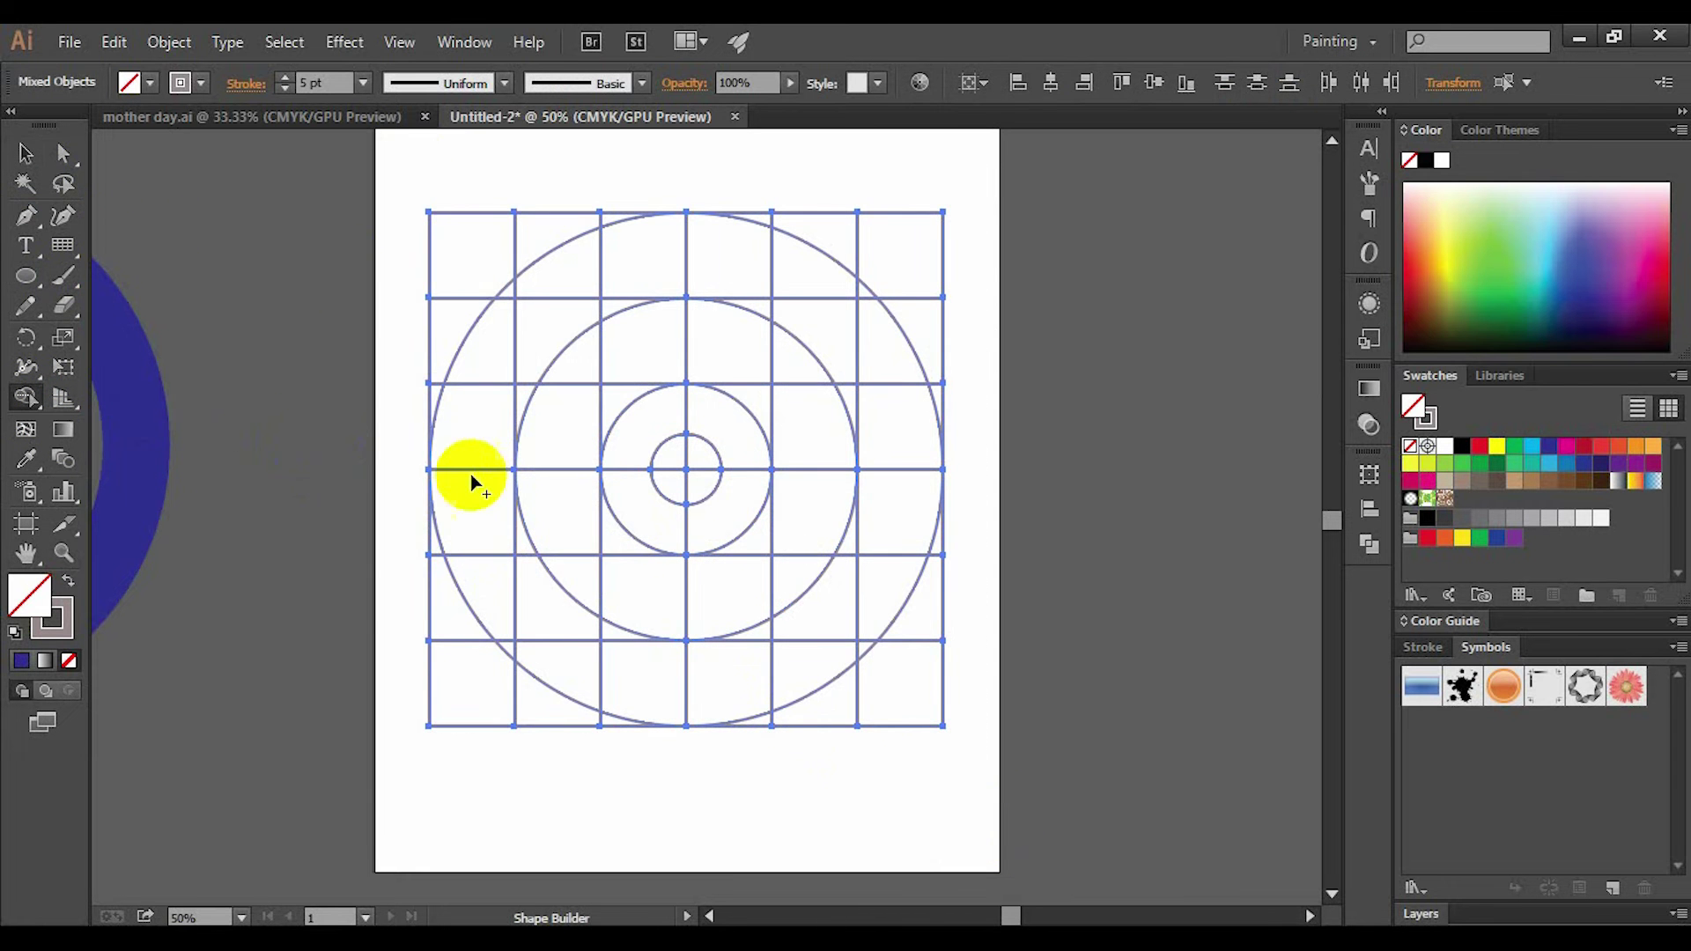
pyautogui.moveTo(630, 272)
pyautogui.mouseDown()
pyautogui.moveTo(517, 328)
pyautogui.moveTo(498, 291)
pyautogui.moveTo(517, 397)
pyautogui.moveTo(468, 555)
pyautogui.moveTo(461, 529)
pyautogui.moveTo(540, 623)
pyautogui.moveTo(517, 668)
pyautogui.moveTo(598, 669)
pyautogui.moveTo(567, 631)
pyautogui.moveTo(642, 584)
pyautogui.moveTo(649, 490)
pyautogui.moveTo(683, 415)
pyautogui.moveTo(717, 422)
pyautogui.moveTo(743, 493)
pyautogui.mouseUp()
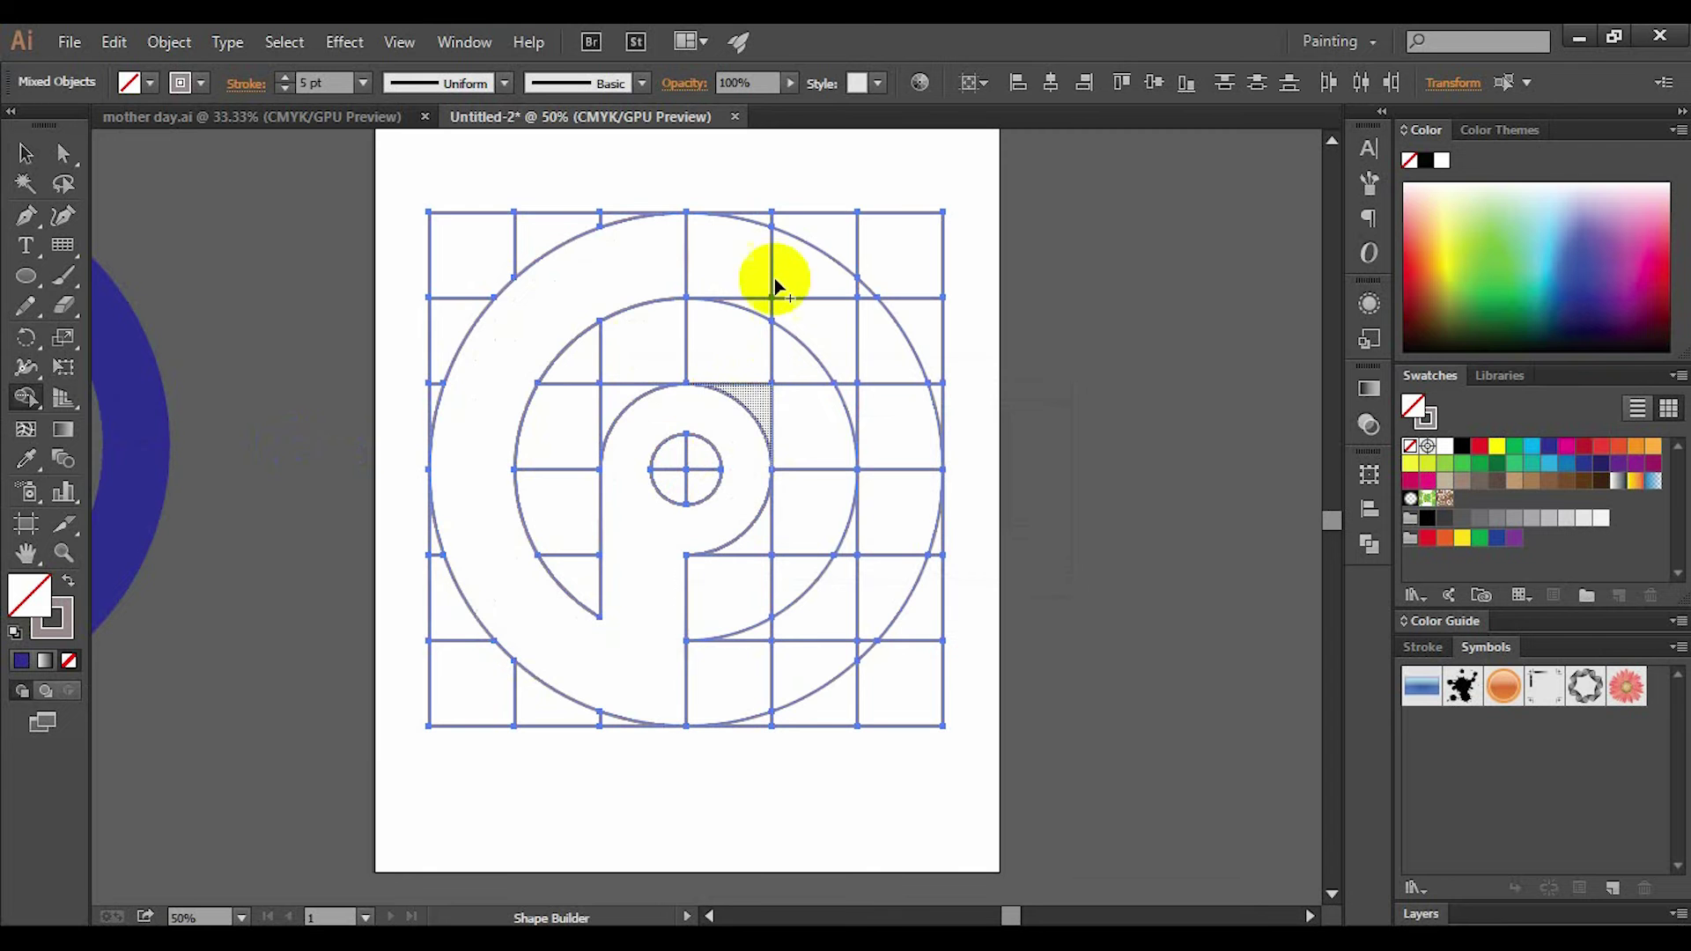
pyautogui.click(26, 155)
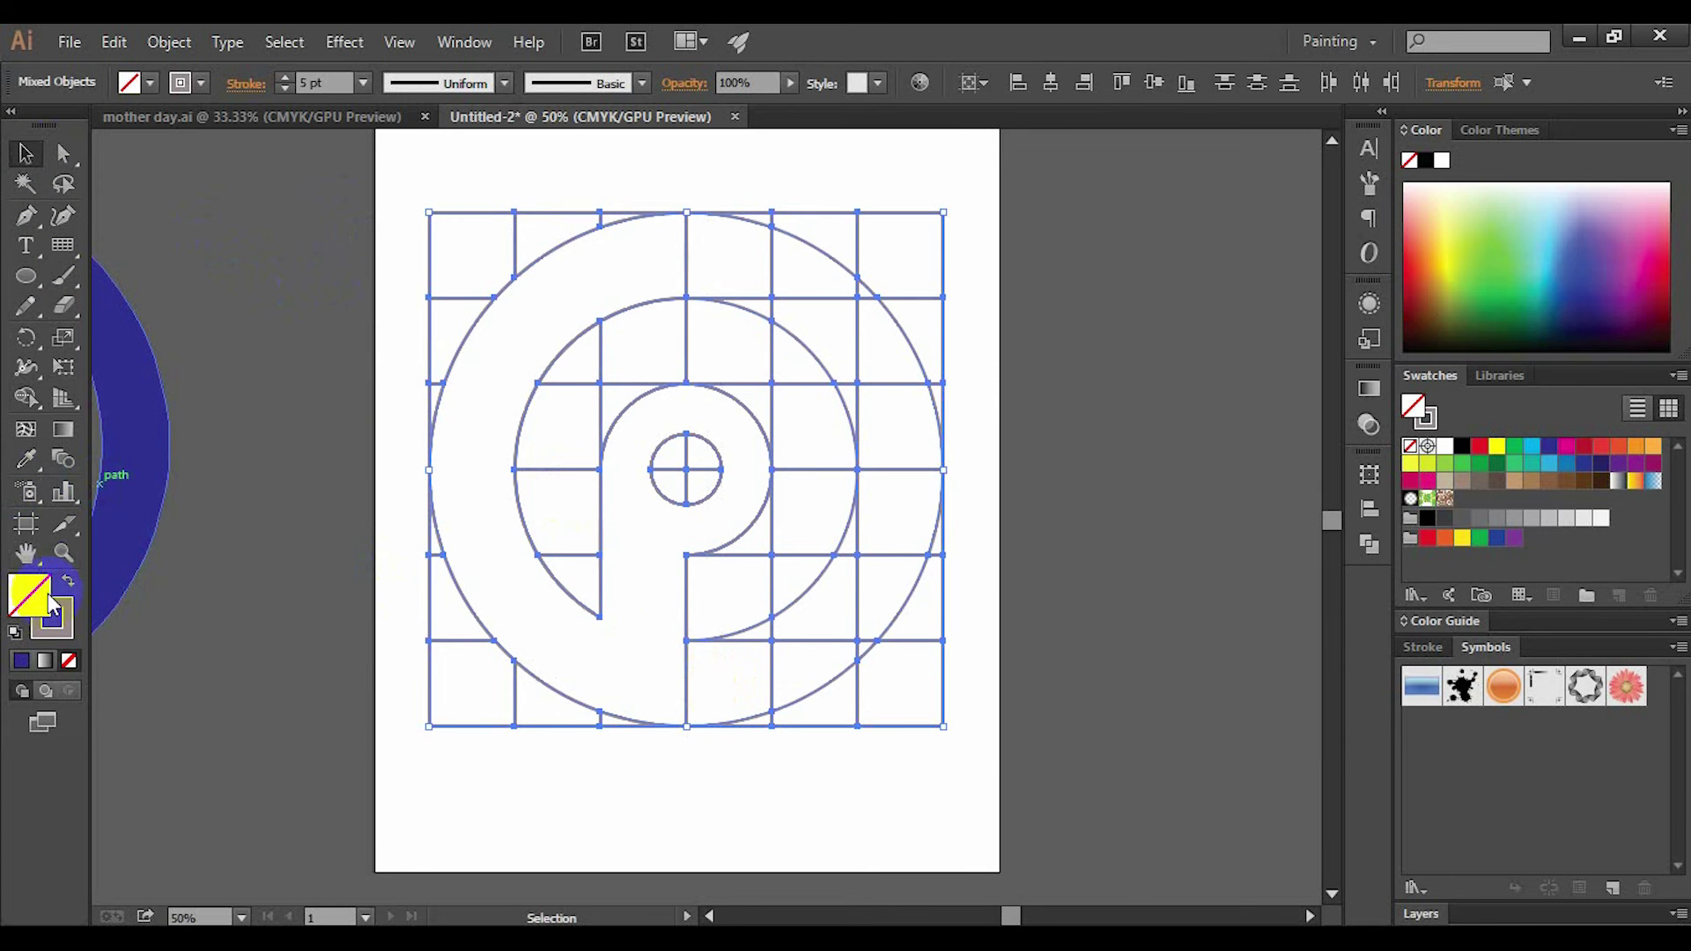
pyautogui.click(1144, 494)
pyautogui.click(1578, 361)
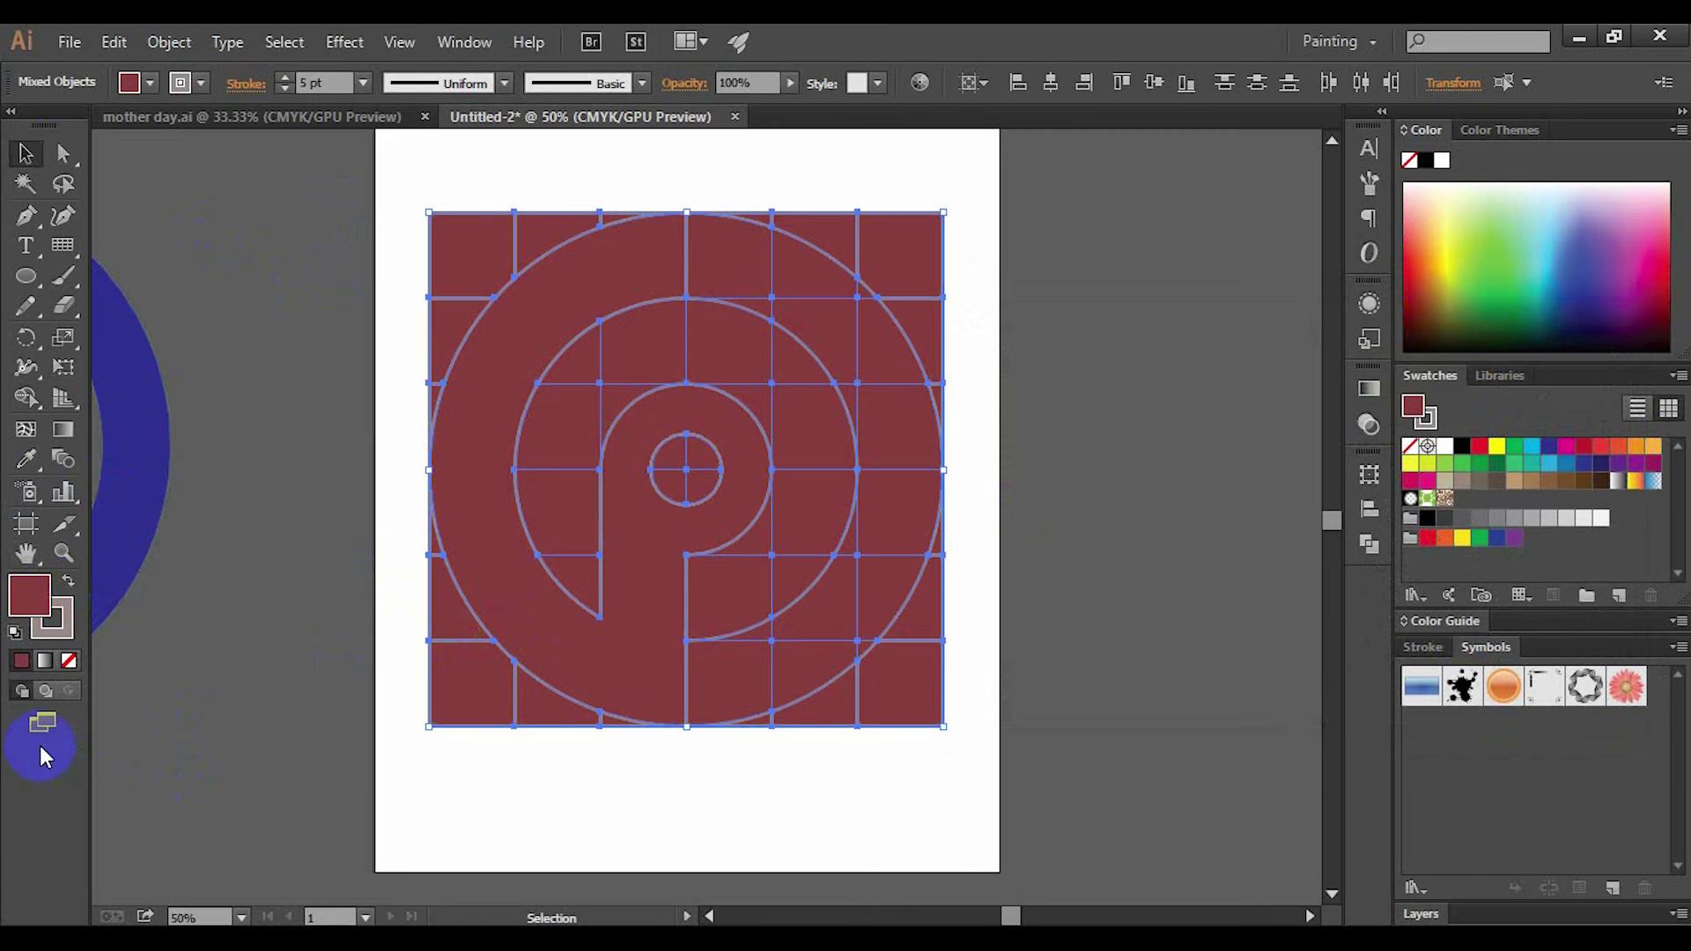
pyautogui.press('/')
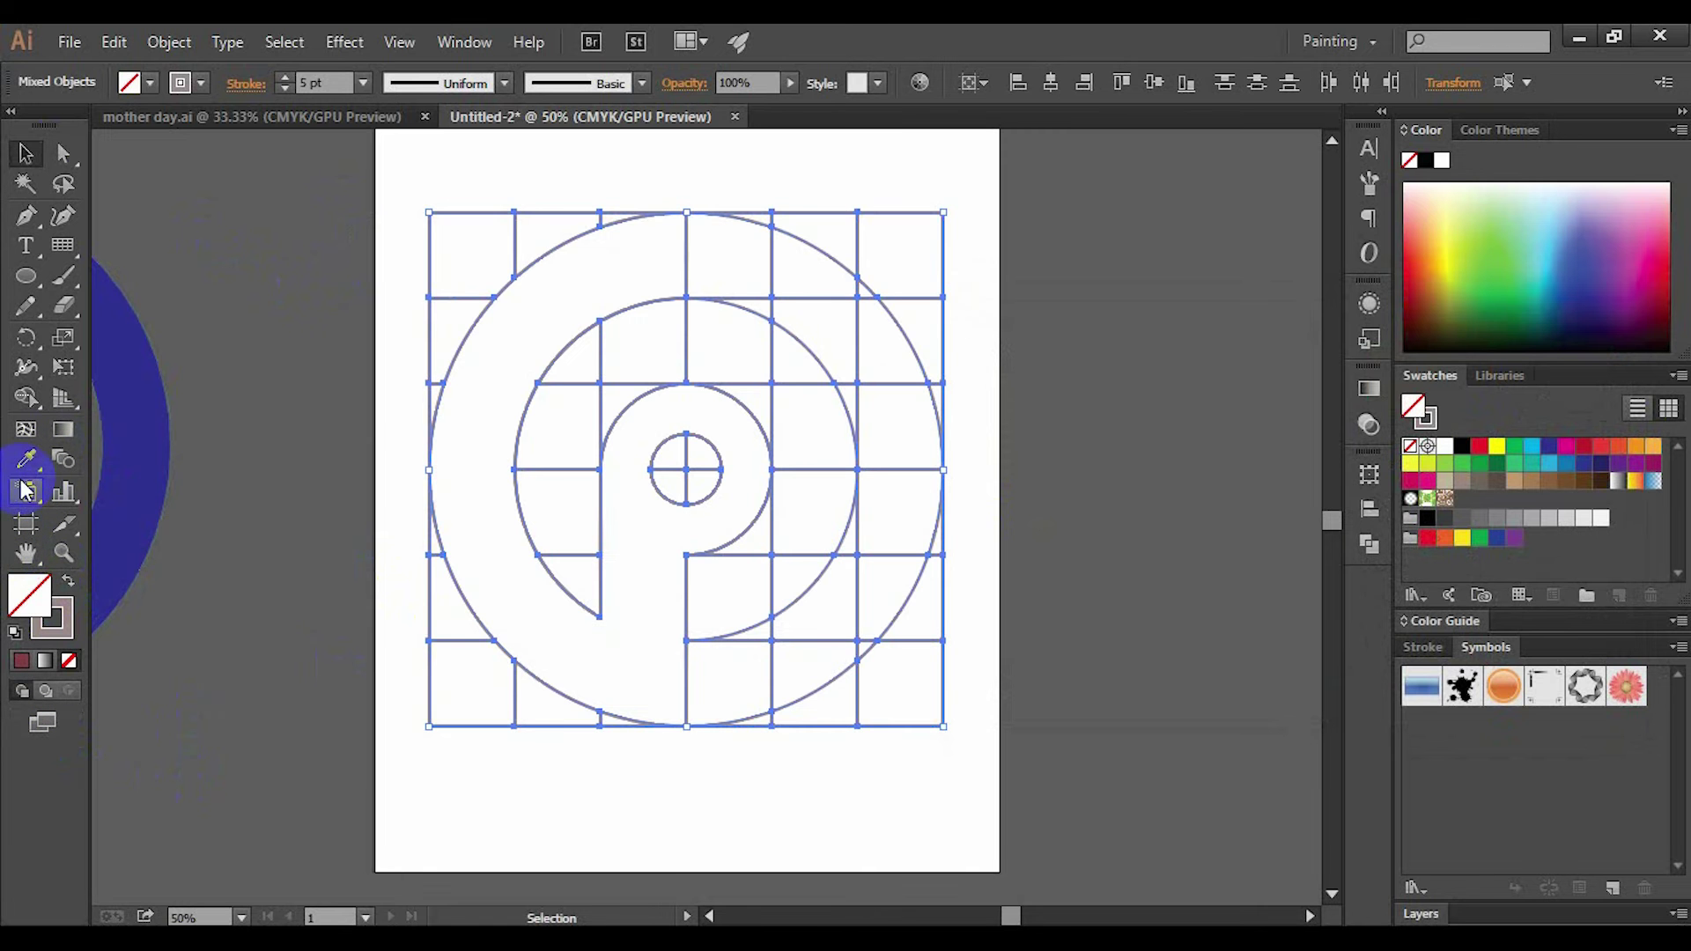
# Choose a muted reddish-brown fill colour, apply it to the merged P shape with Shape Builder, and deselect the artwork
pyautogui.click(26, 407)
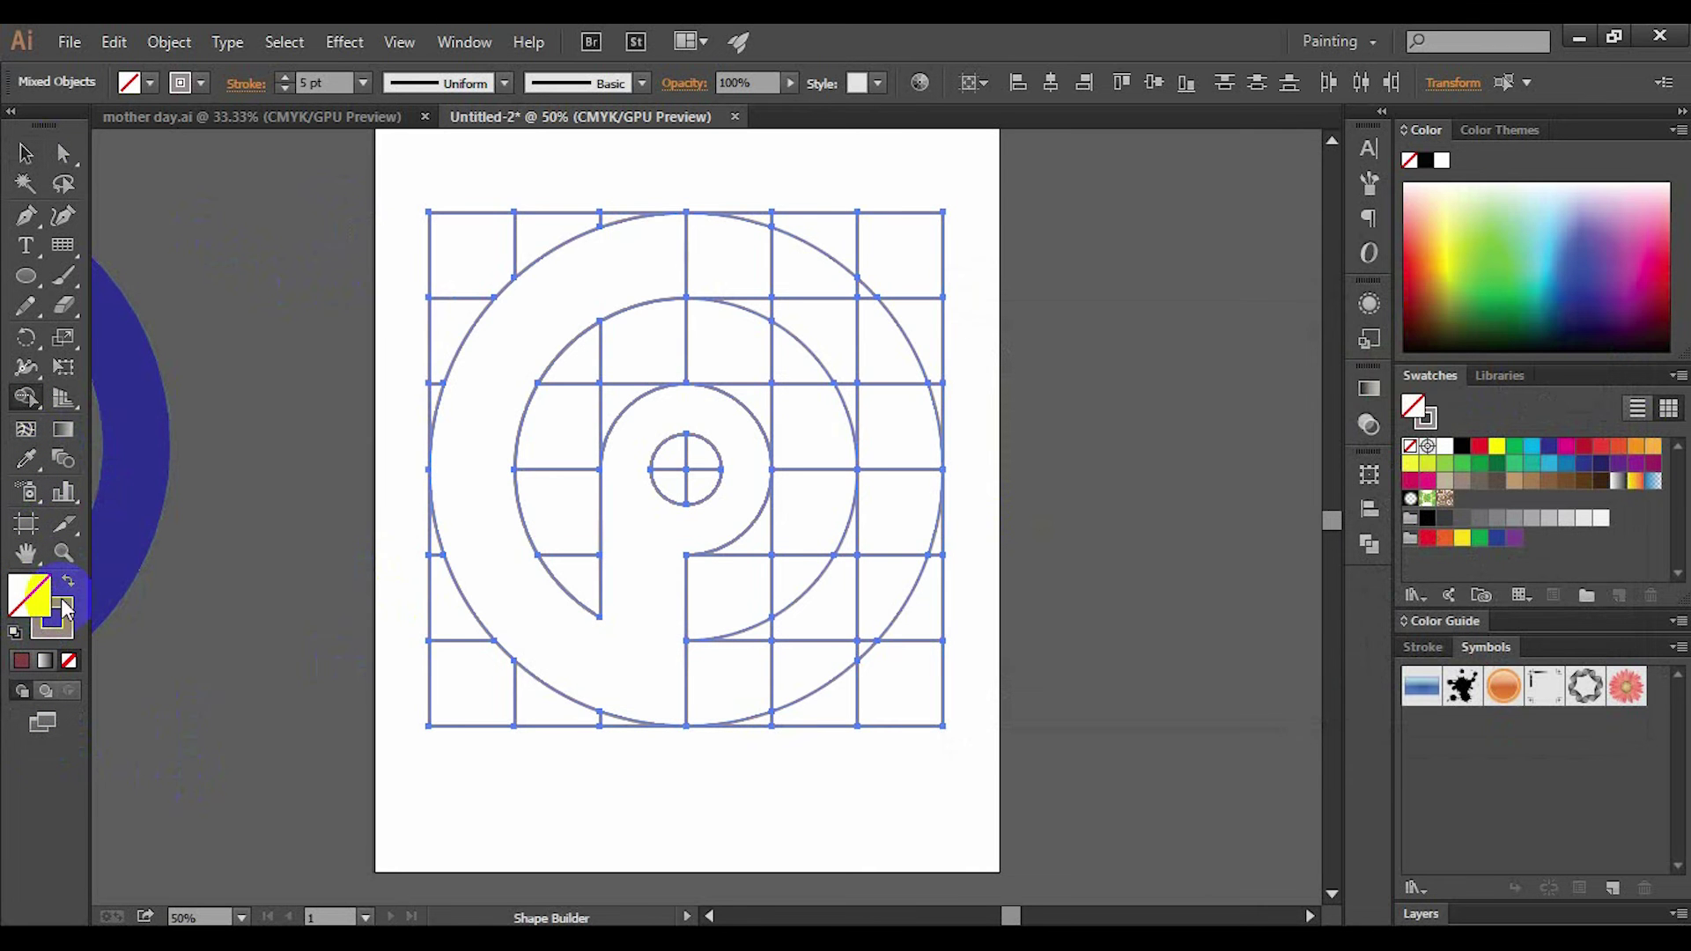
pyautogui.doubleClick(64, 605)
pyautogui.click(1068, 494)
pyautogui.click(1581, 361)
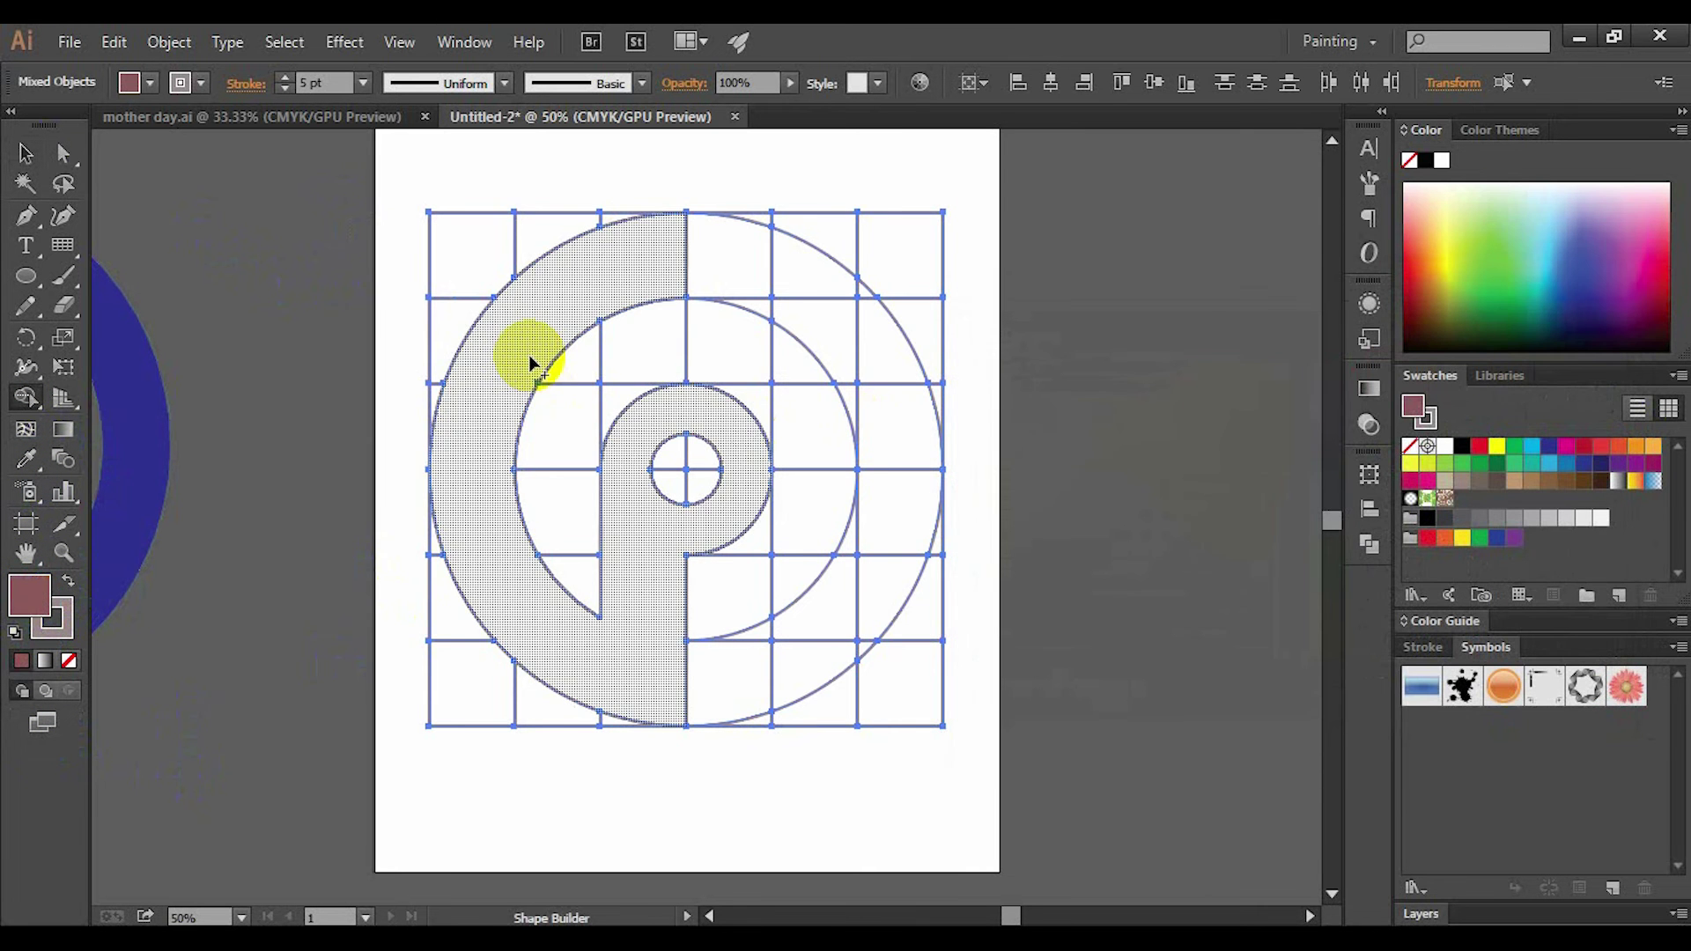
pyautogui.click(531, 363)
pyautogui.click(26, 155)
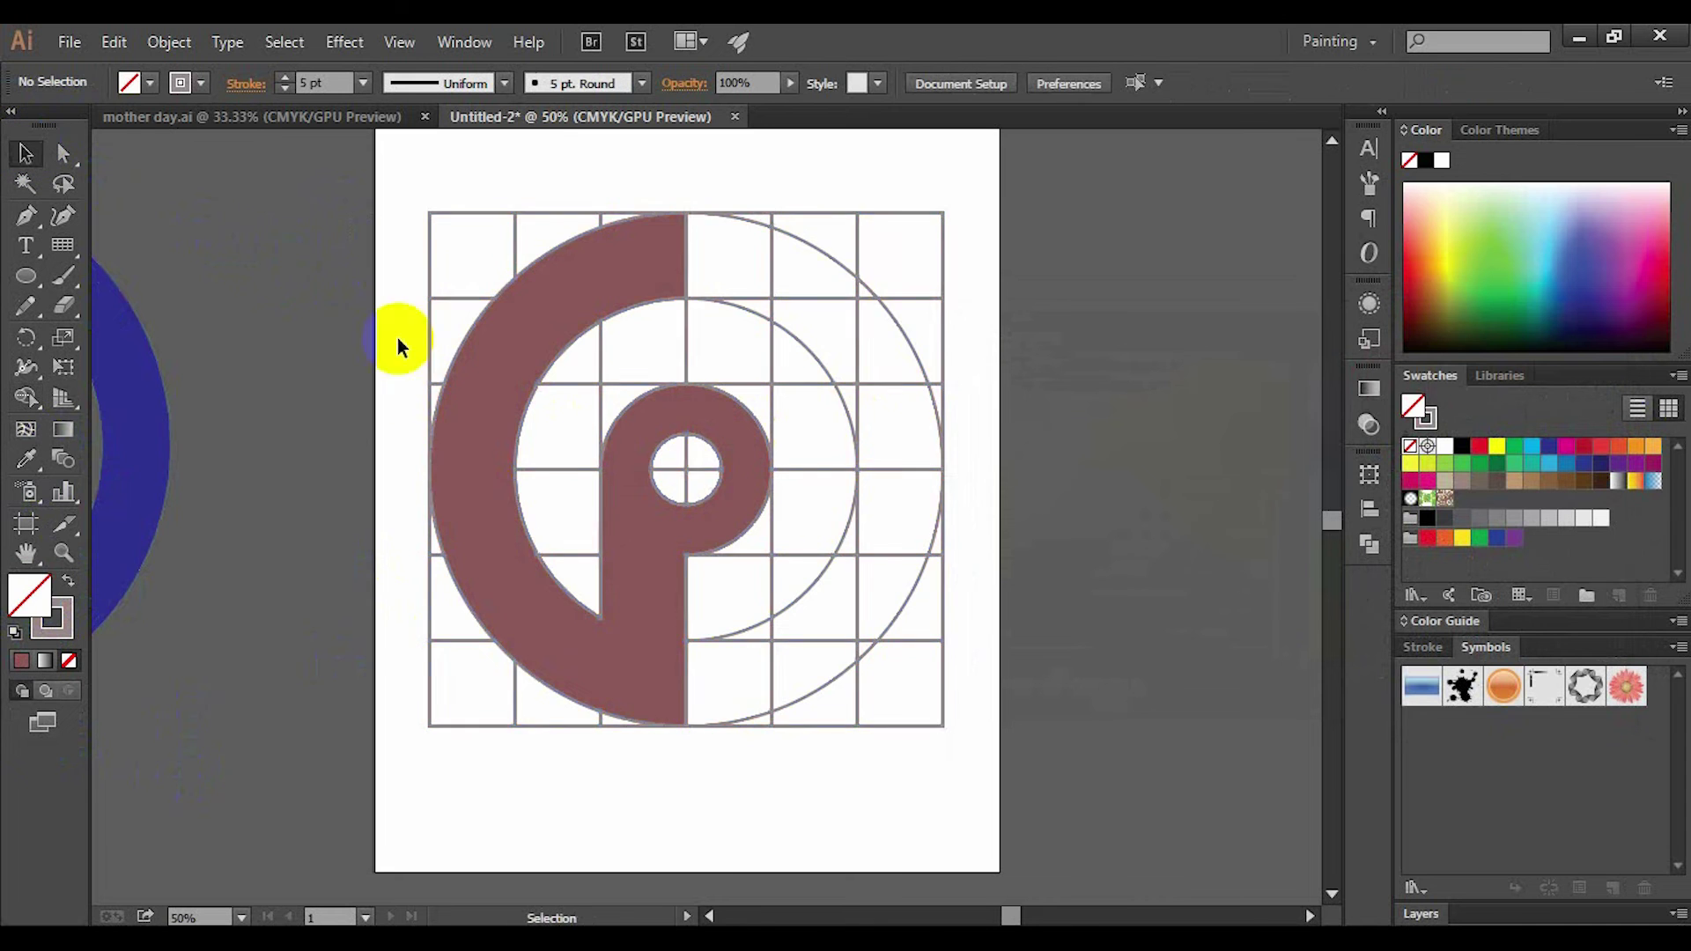
# Pull the merged P shape off the grid, delete the leftover grid and circle pieces, and place the P back on the artboard
pyautogui.scroll(-2, 398, 336)
pyautogui.moveTo(431, 409); pyautogui.dragTo(915, 587)
pyautogui.moveTo(420, 336); pyautogui.dragTo(790, 604)
pyautogui.press('Delete')
pyautogui.moveTo(916, 586); pyautogui.dragTo(570, 529)
pyautogui.scroll(1, 558, 490)
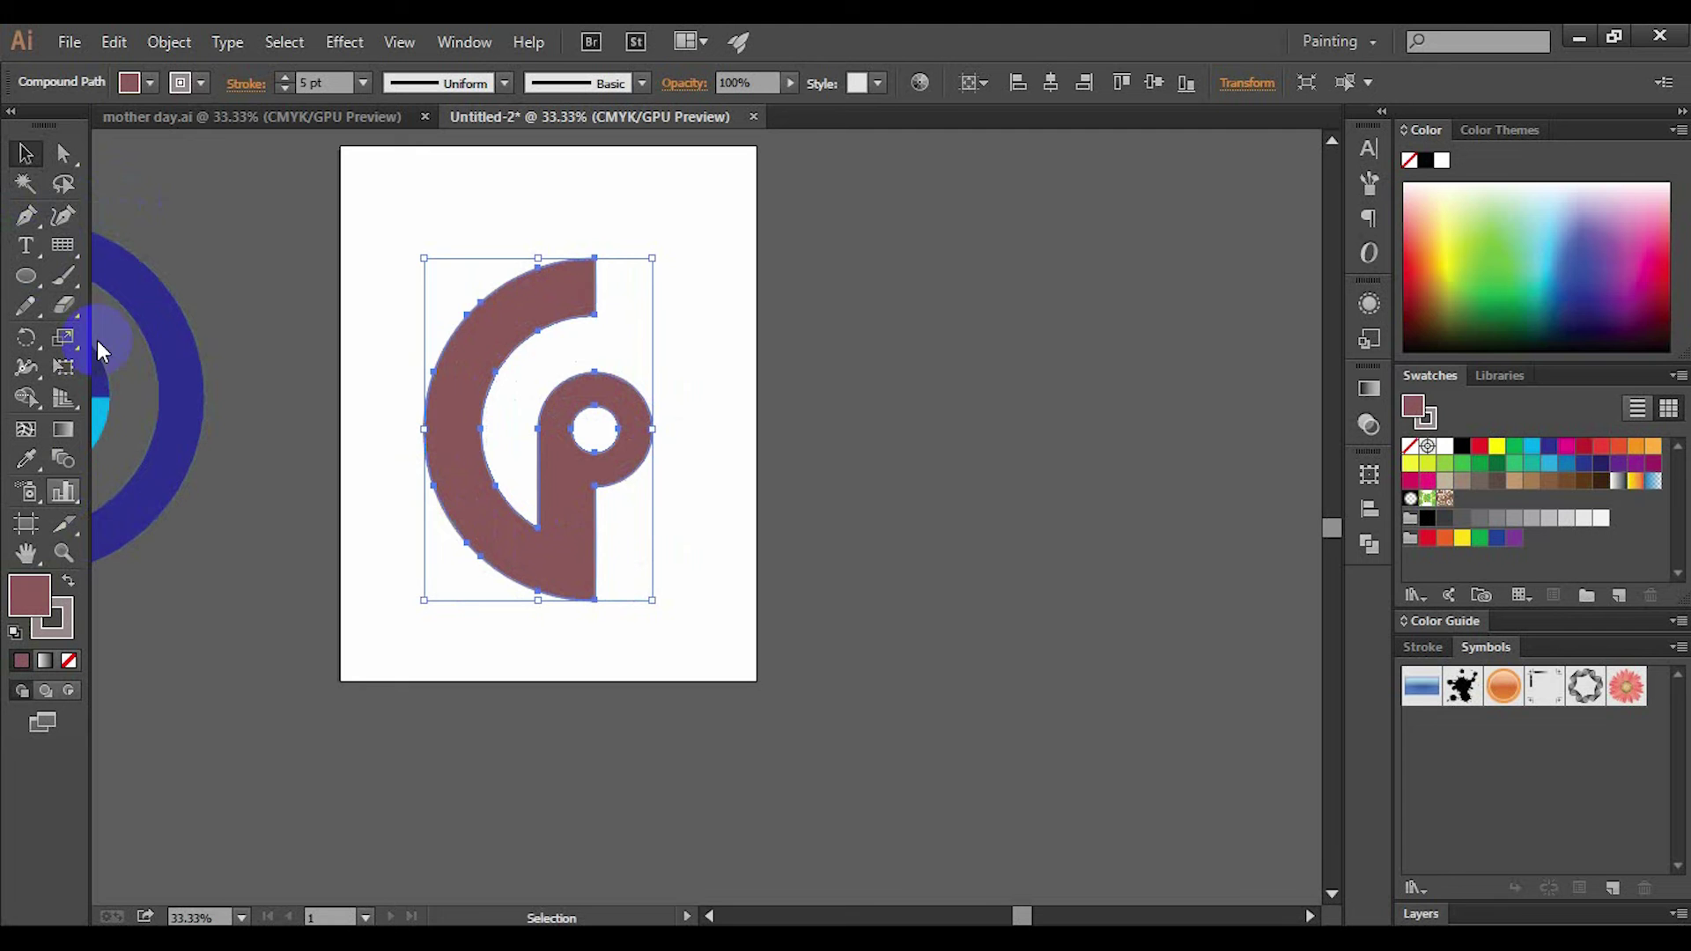
# Remove the stroke from the P shape, keeping only its reddish-brown fill
pyautogui.click(181, 81)
pyautogui.click(15, 125)
pyautogui.scroll(2, 669, 509)
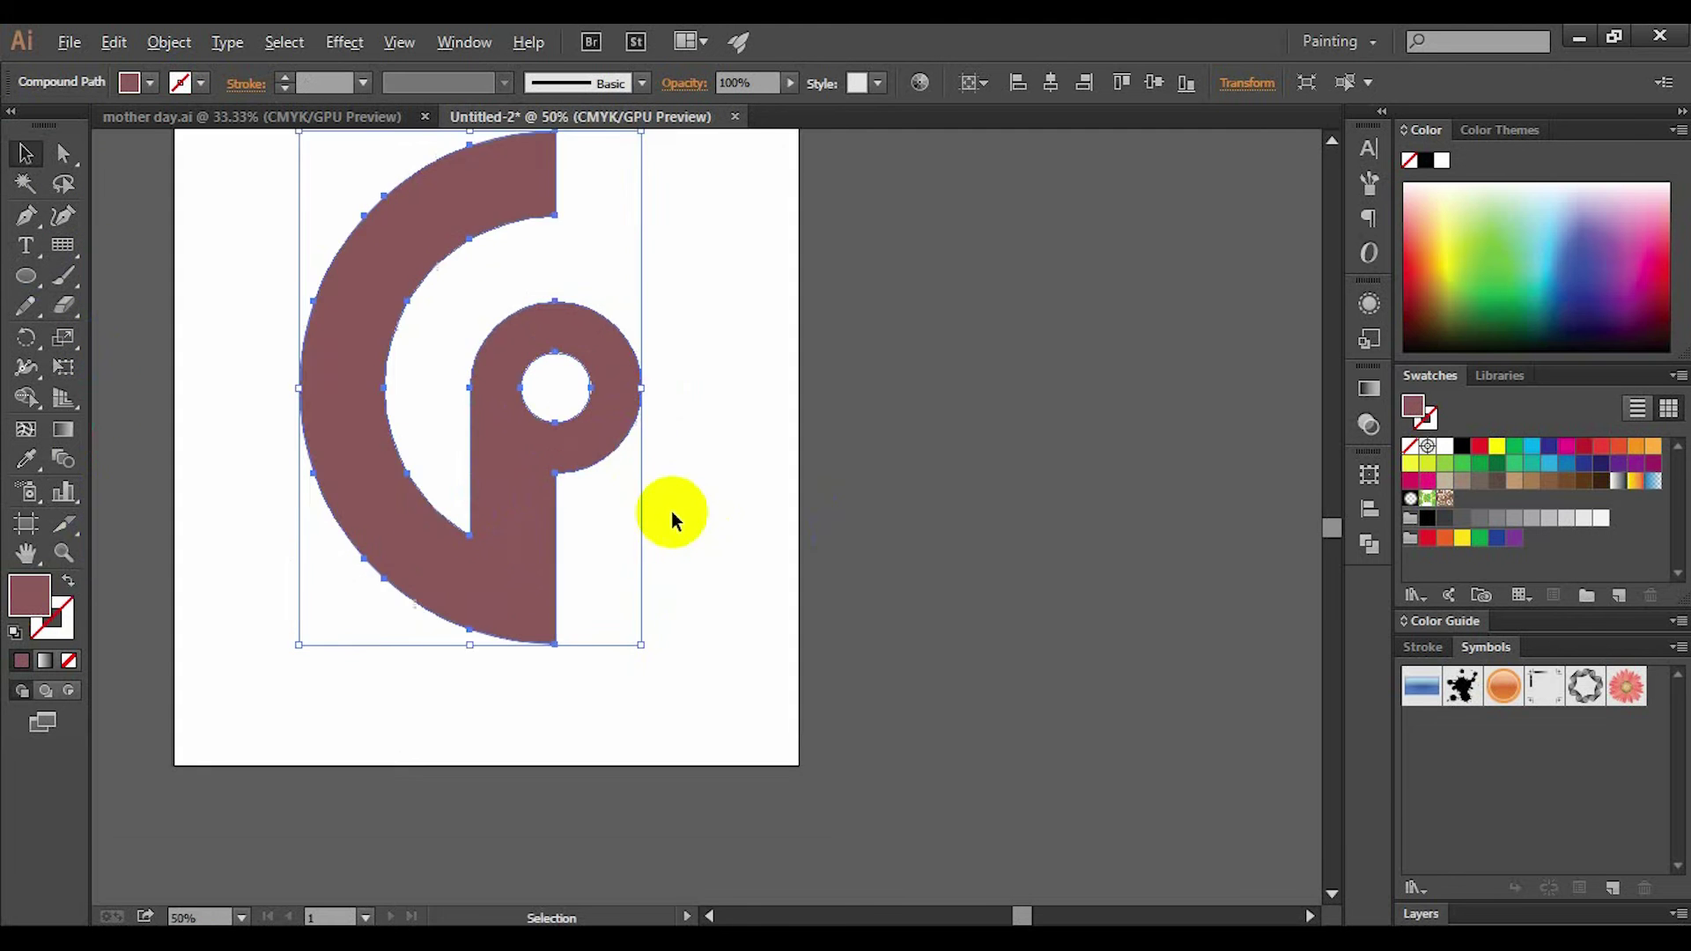
# Scale the P shape down proportionally and move it toward the upper left of the artboard
pyautogui.scroll(-2, 560, 290)
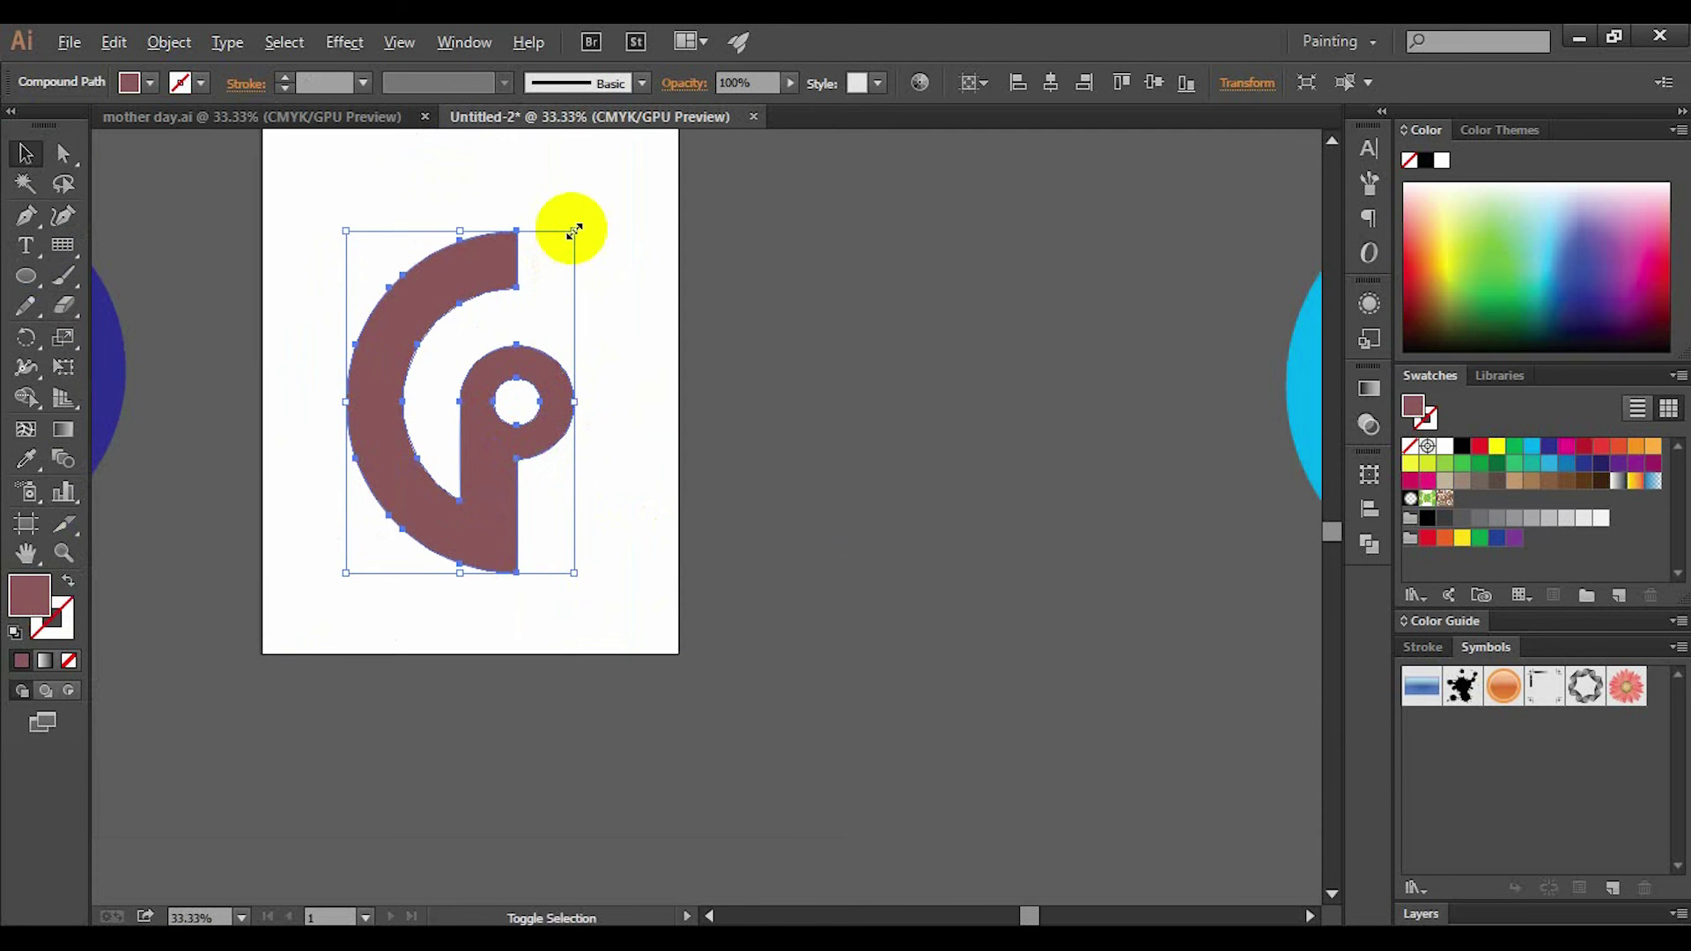
pyautogui.moveTo(574, 231); pyautogui.dragTo(532, 294)
pyautogui.click(626, 439)
pyautogui.moveTo(456, 470); pyautogui.dragTo(405, 417)
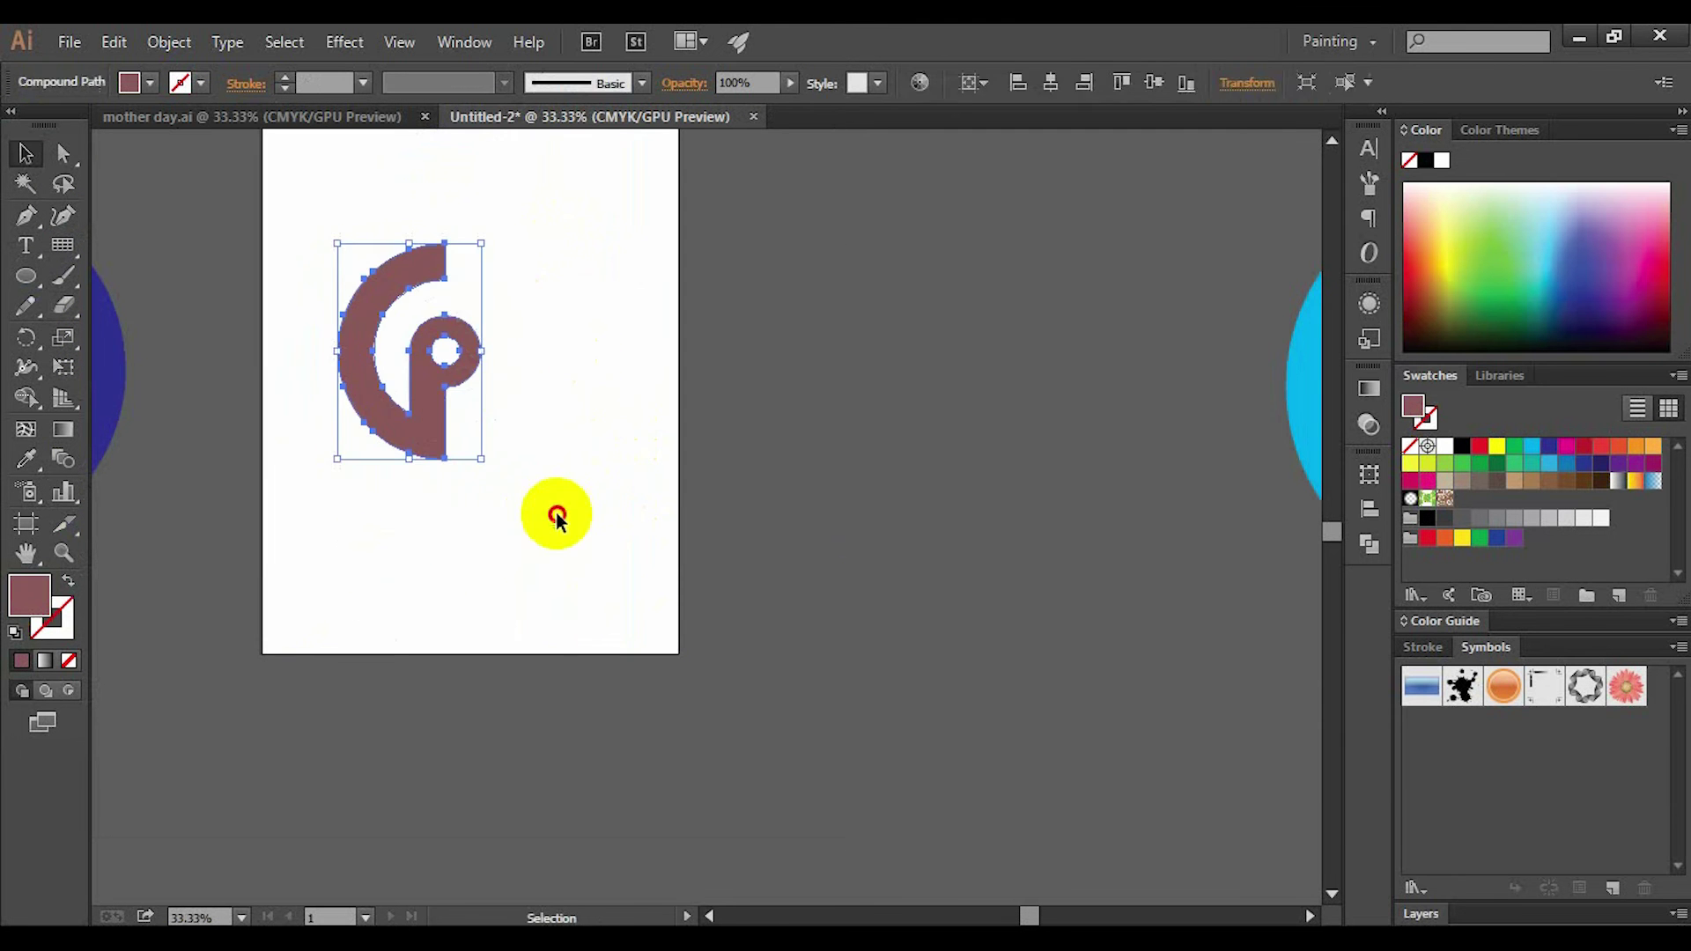
pyautogui.scroll(2, 505, 610)
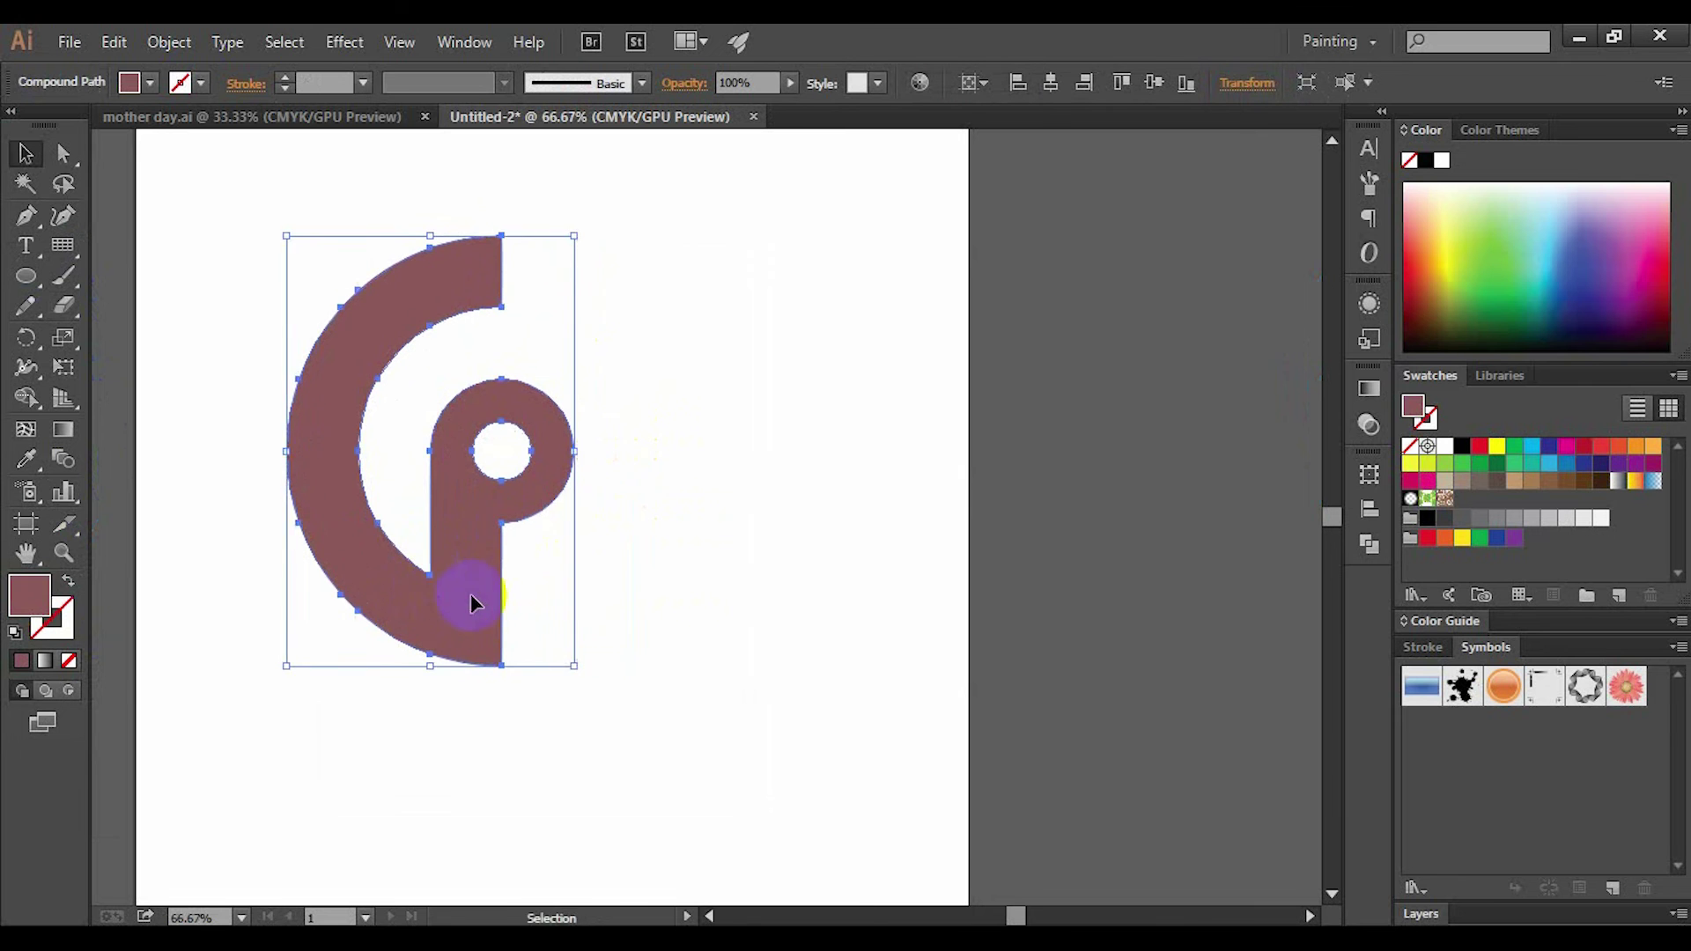
pyautogui.moveTo(471, 604); pyautogui.dragTo(421, 619)
# Duplicate the P shape directly to the right of the original and reflect the duplicate across the vertical axis
pyautogui.moveTo(392, 608); pyautogui.dragTo(678, 606)
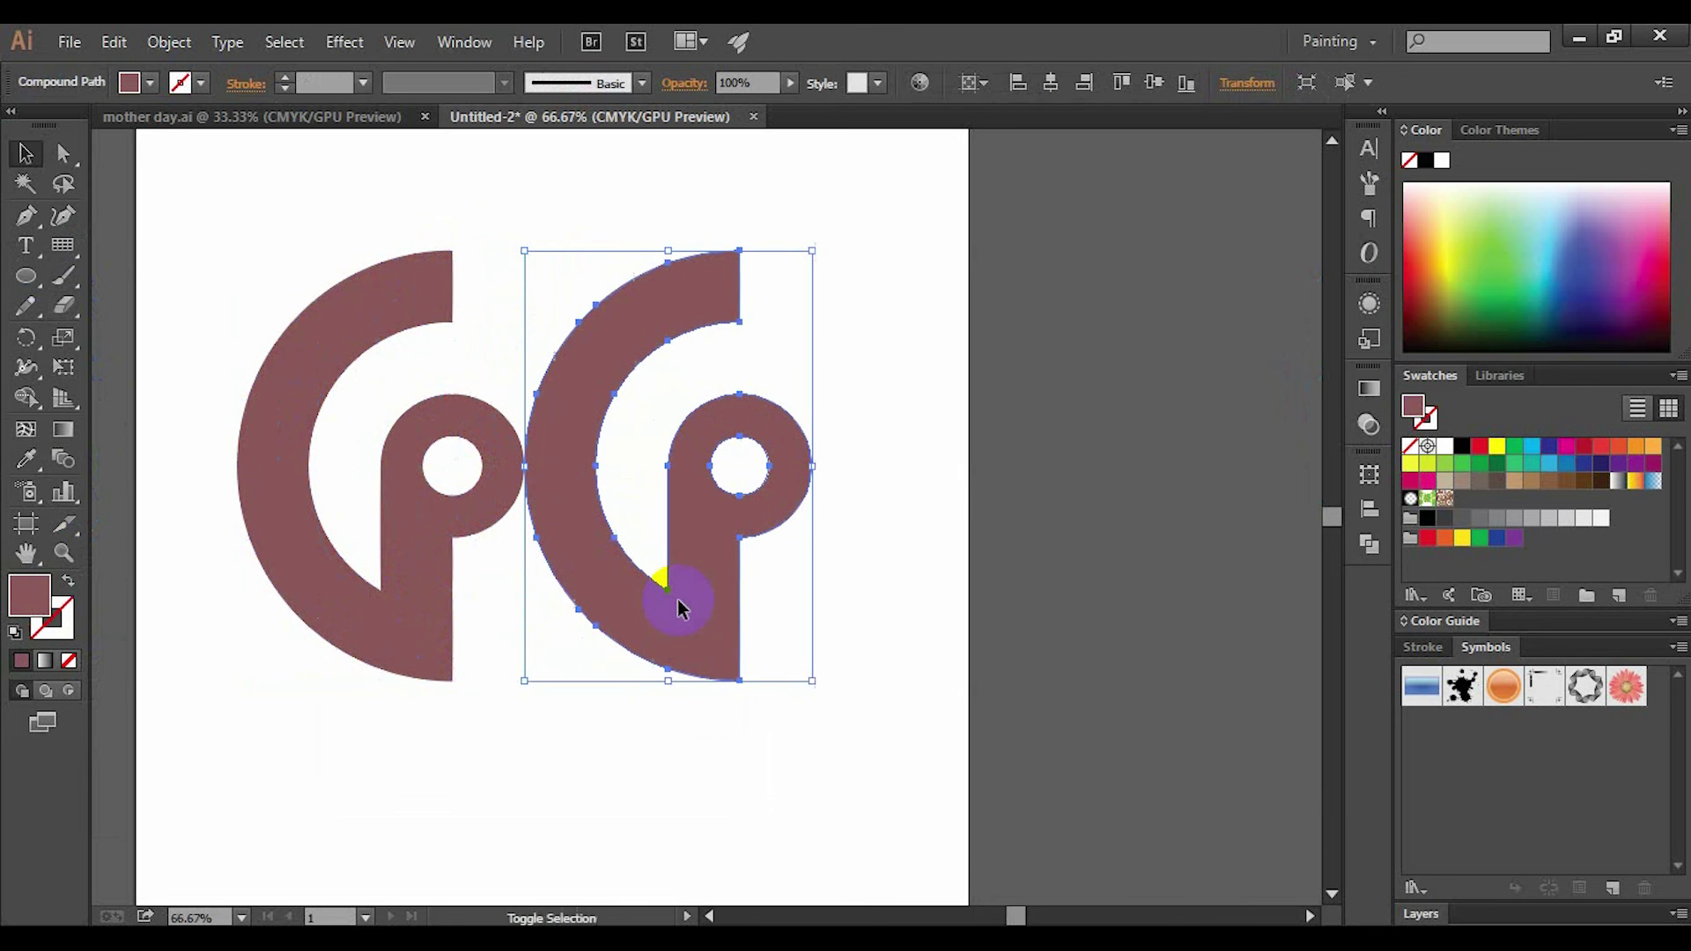
pyautogui.rightClick(678, 606)
pyautogui.moveTo(797, 782)
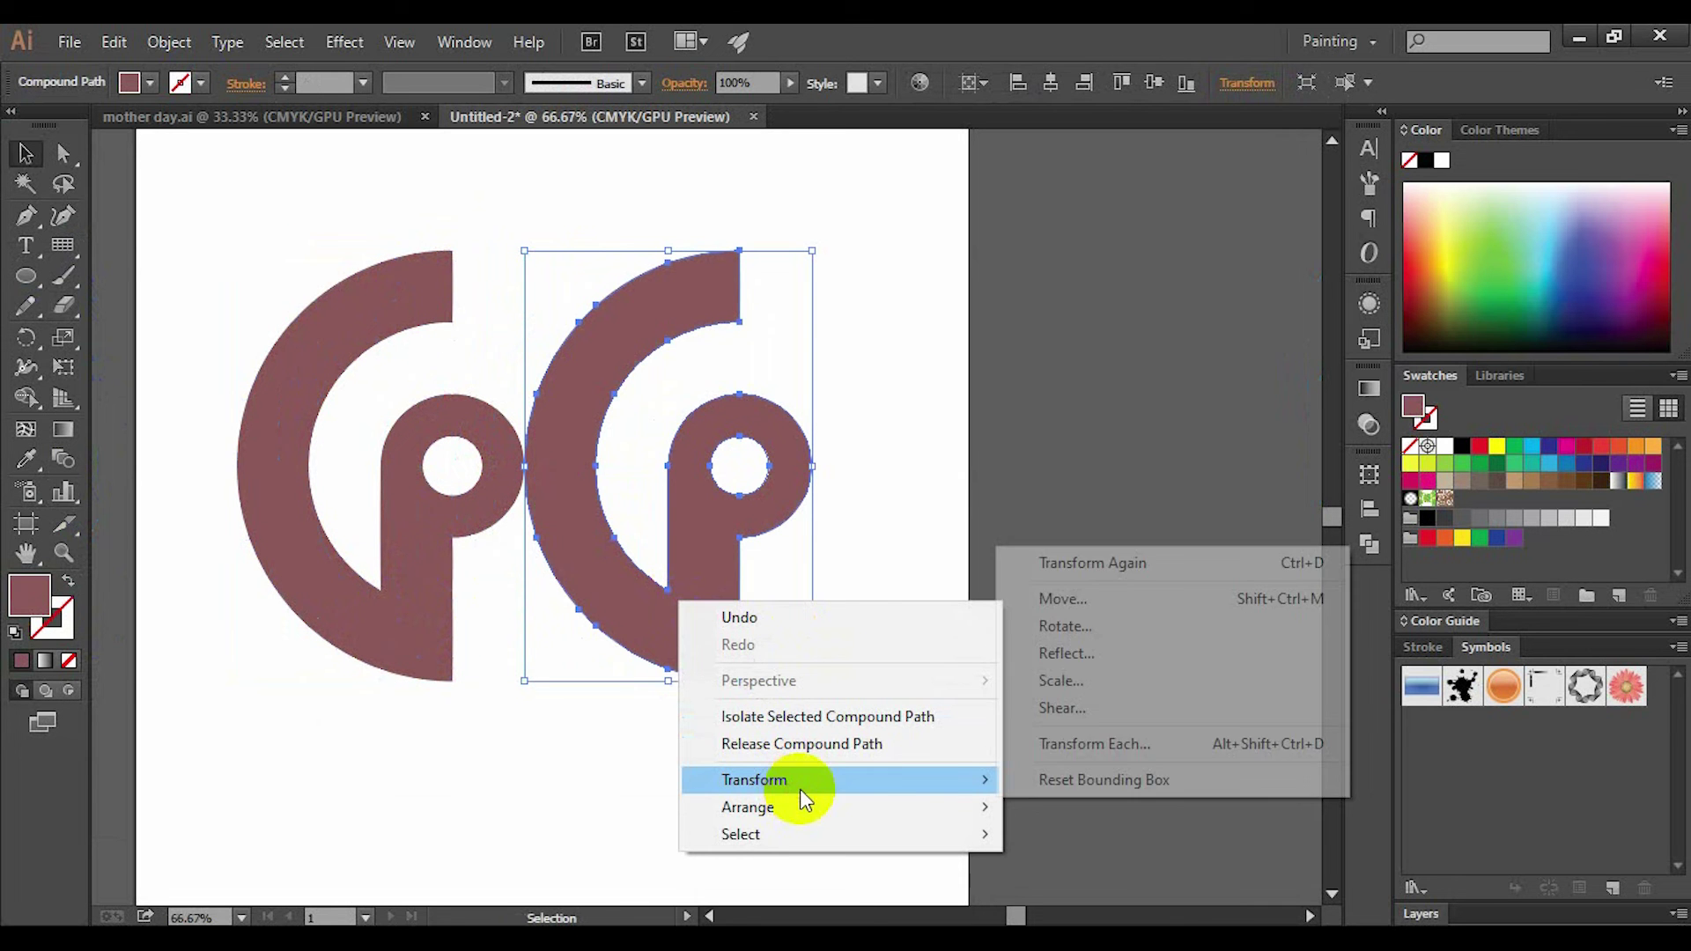
pyautogui.click(1079, 653)
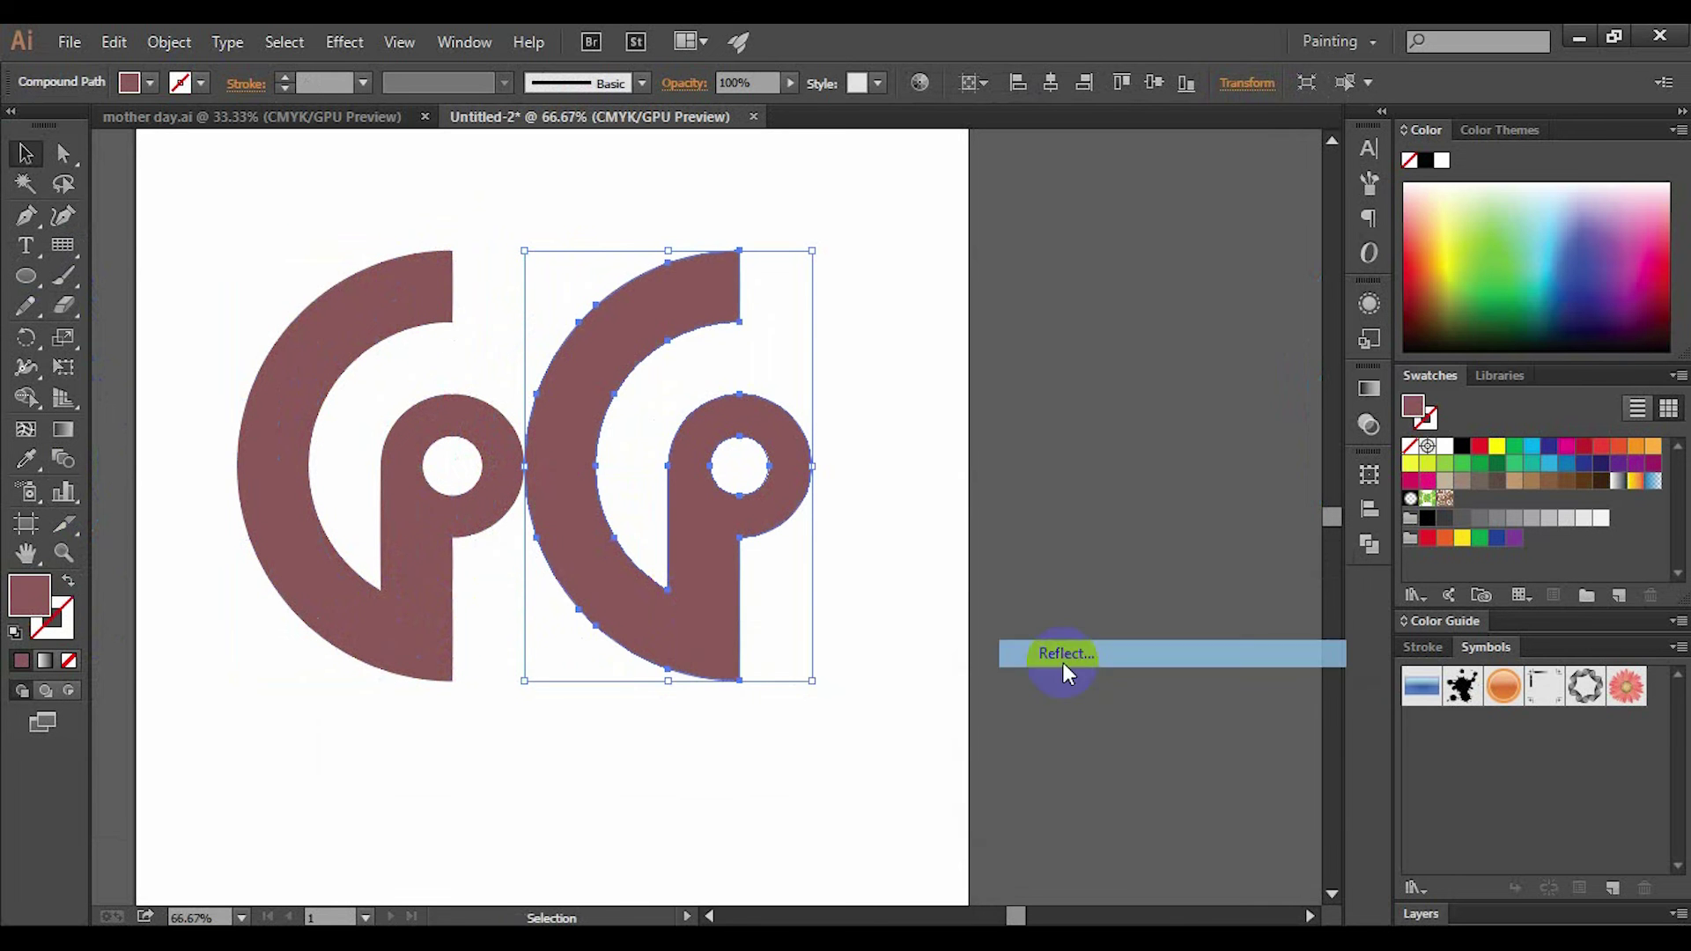
pyautogui.click(1391, 400)
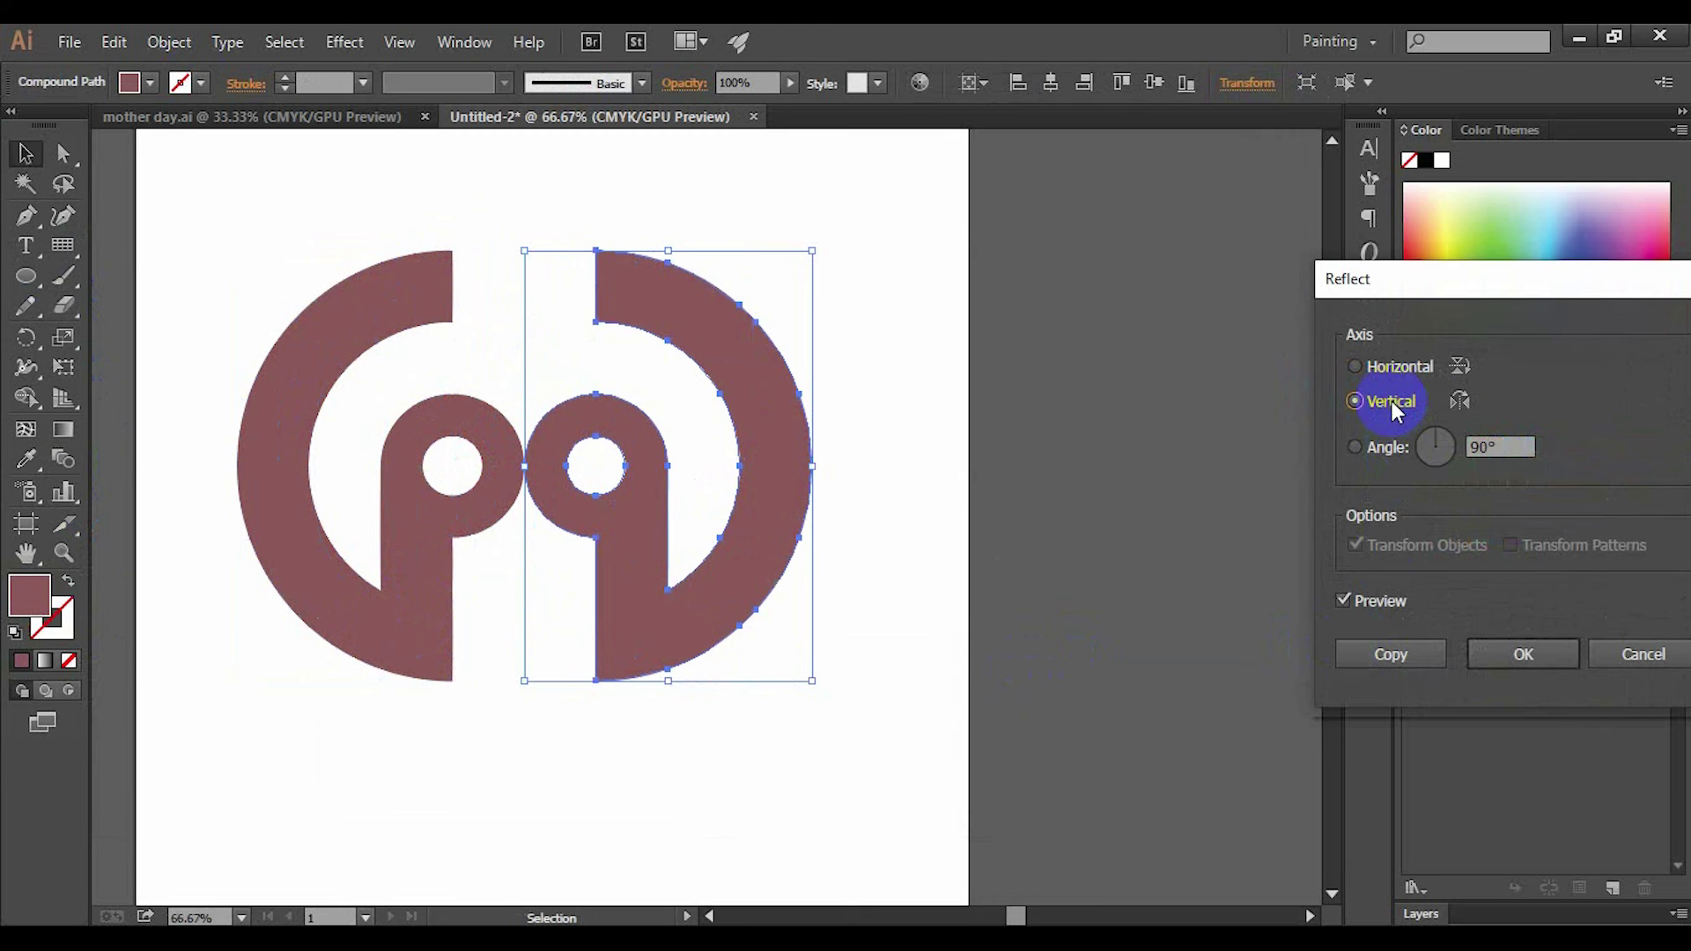
pyautogui.press('Return')
# Delete the extra unreflected P duplicate lying behind the mirrored shape
pyautogui.click(786, 557)
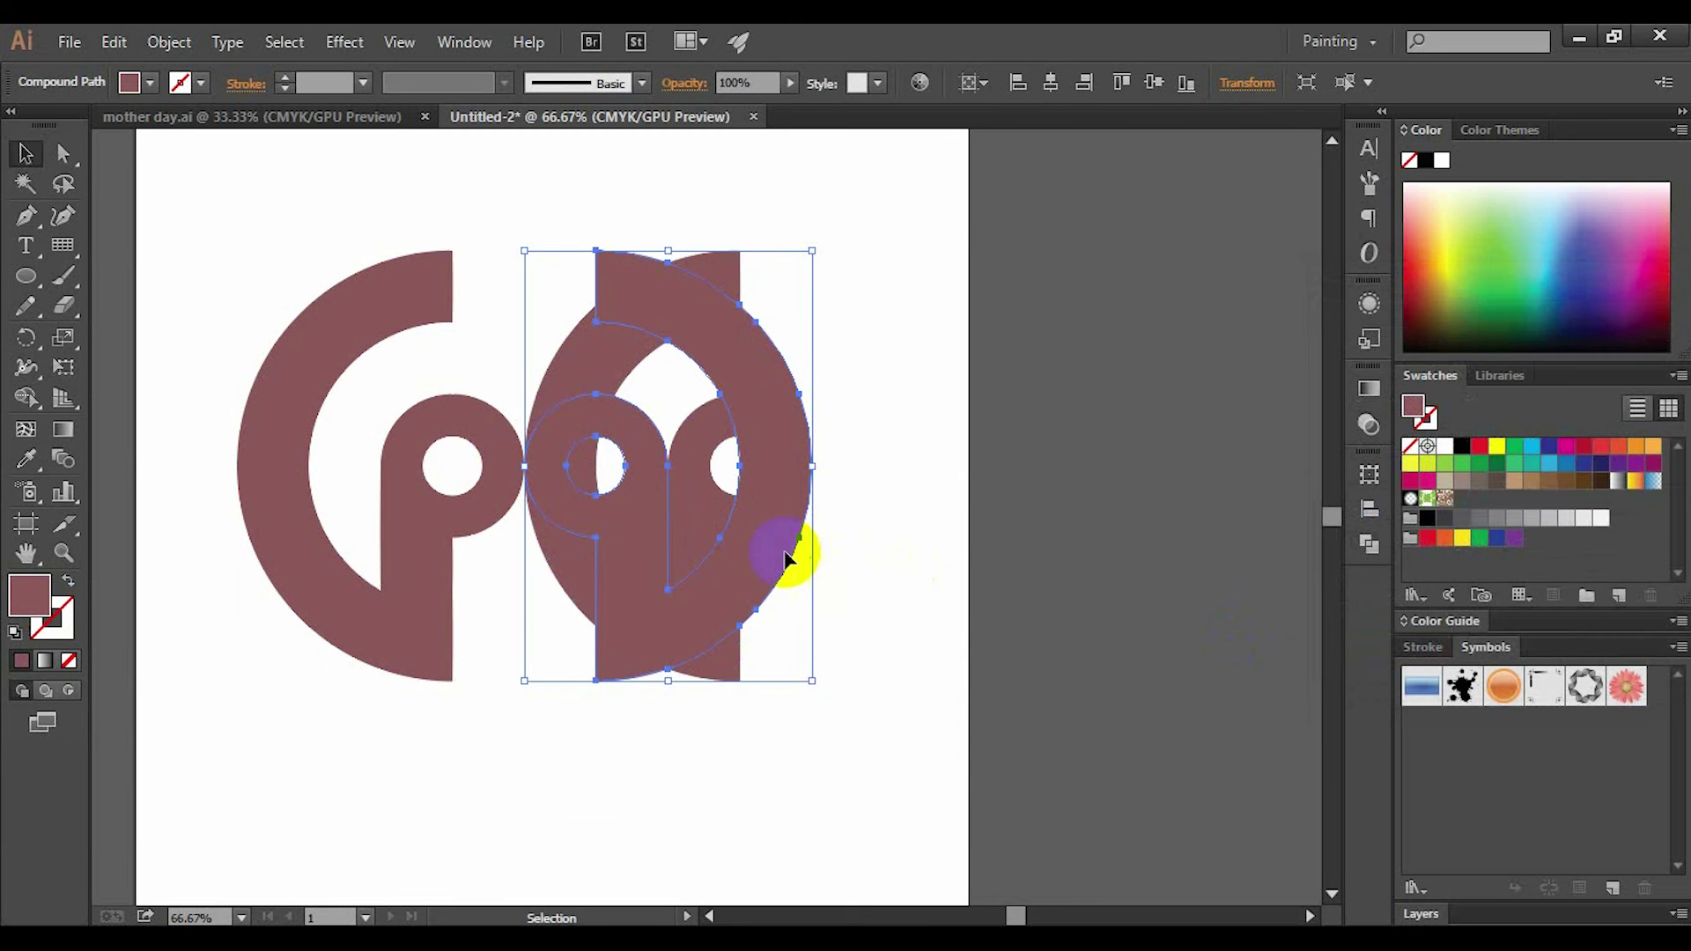
pyautogui.click(615, 362)
pyautogui.press('Delete')
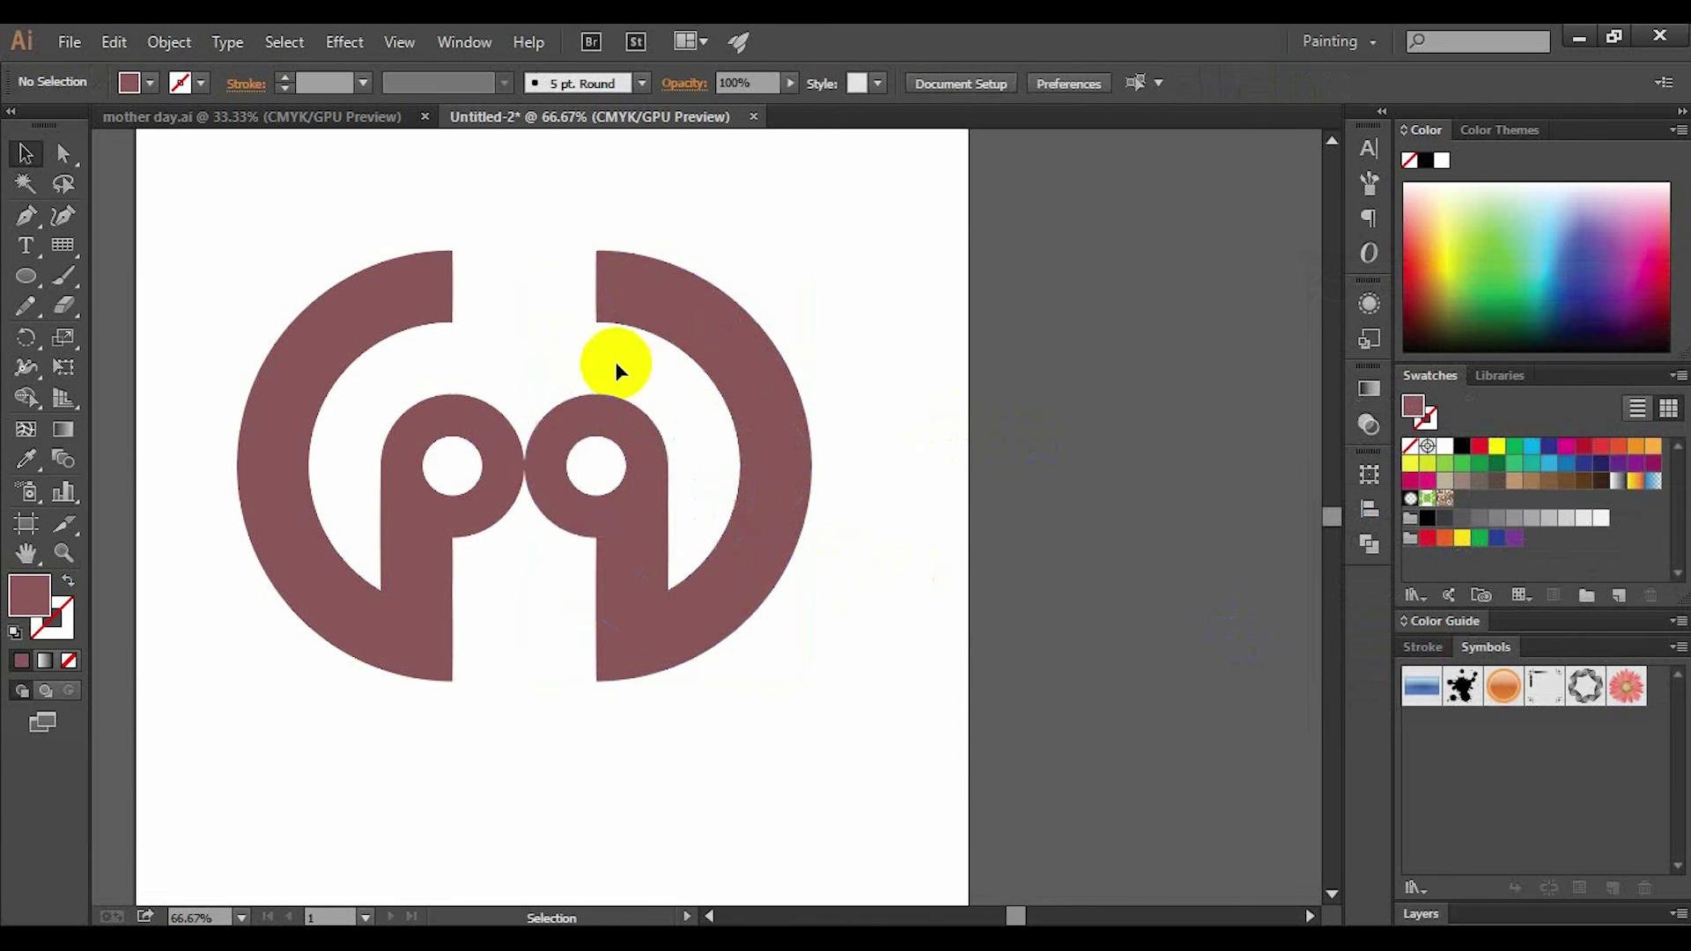
# Reflect the mirrored shape across the horizontal axis so it forms a d, and deselect it
pyautogui.click(639, 436)
pyautogui.rightClick(640, 443)
pyautogui.moveTo(716, 611)
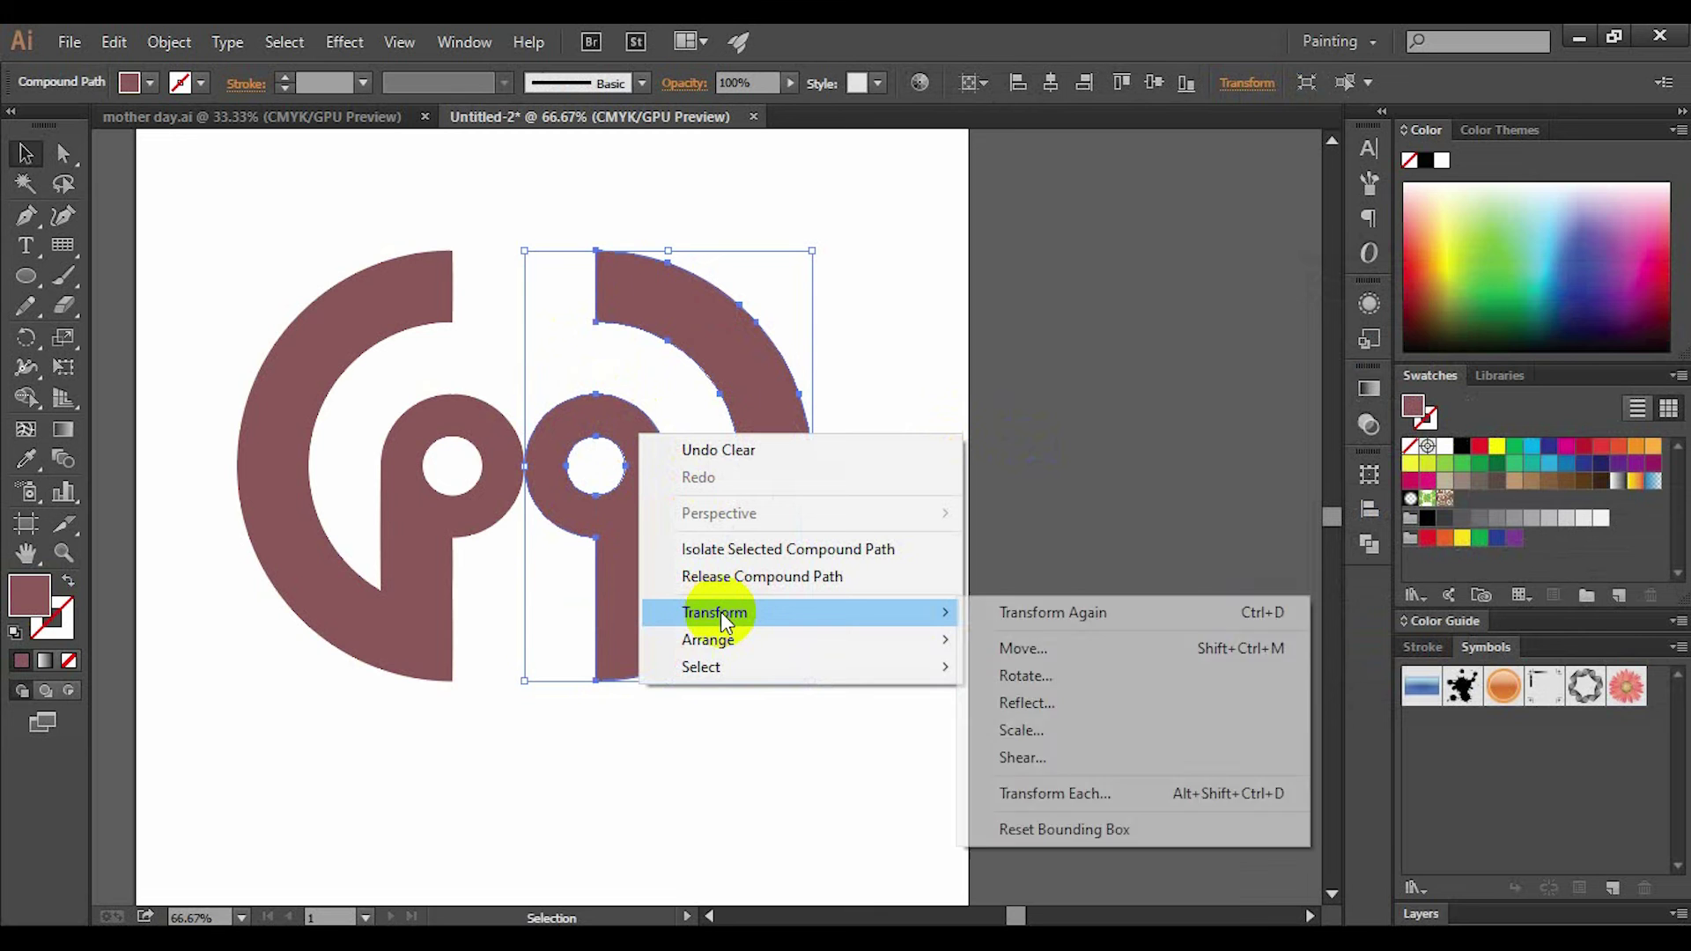
pyautogui.click(1071, 698)
pyautogui.click(1379, 373)
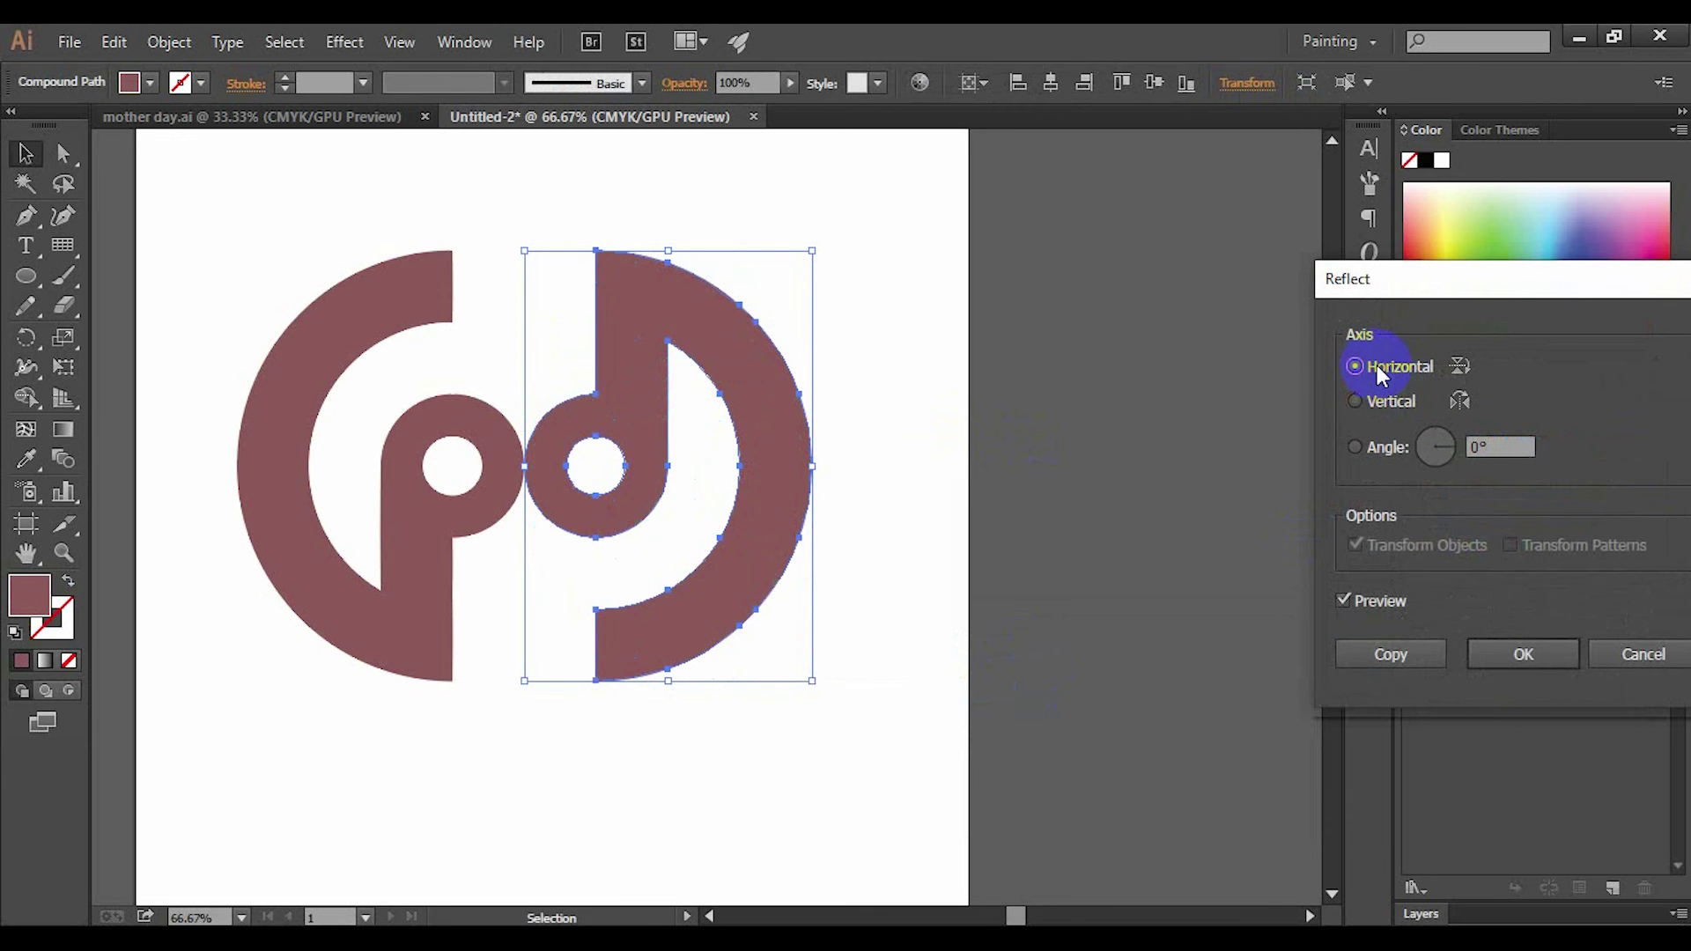
pyautogui.click(1525, 655)
pyautogui.click(563, 515)
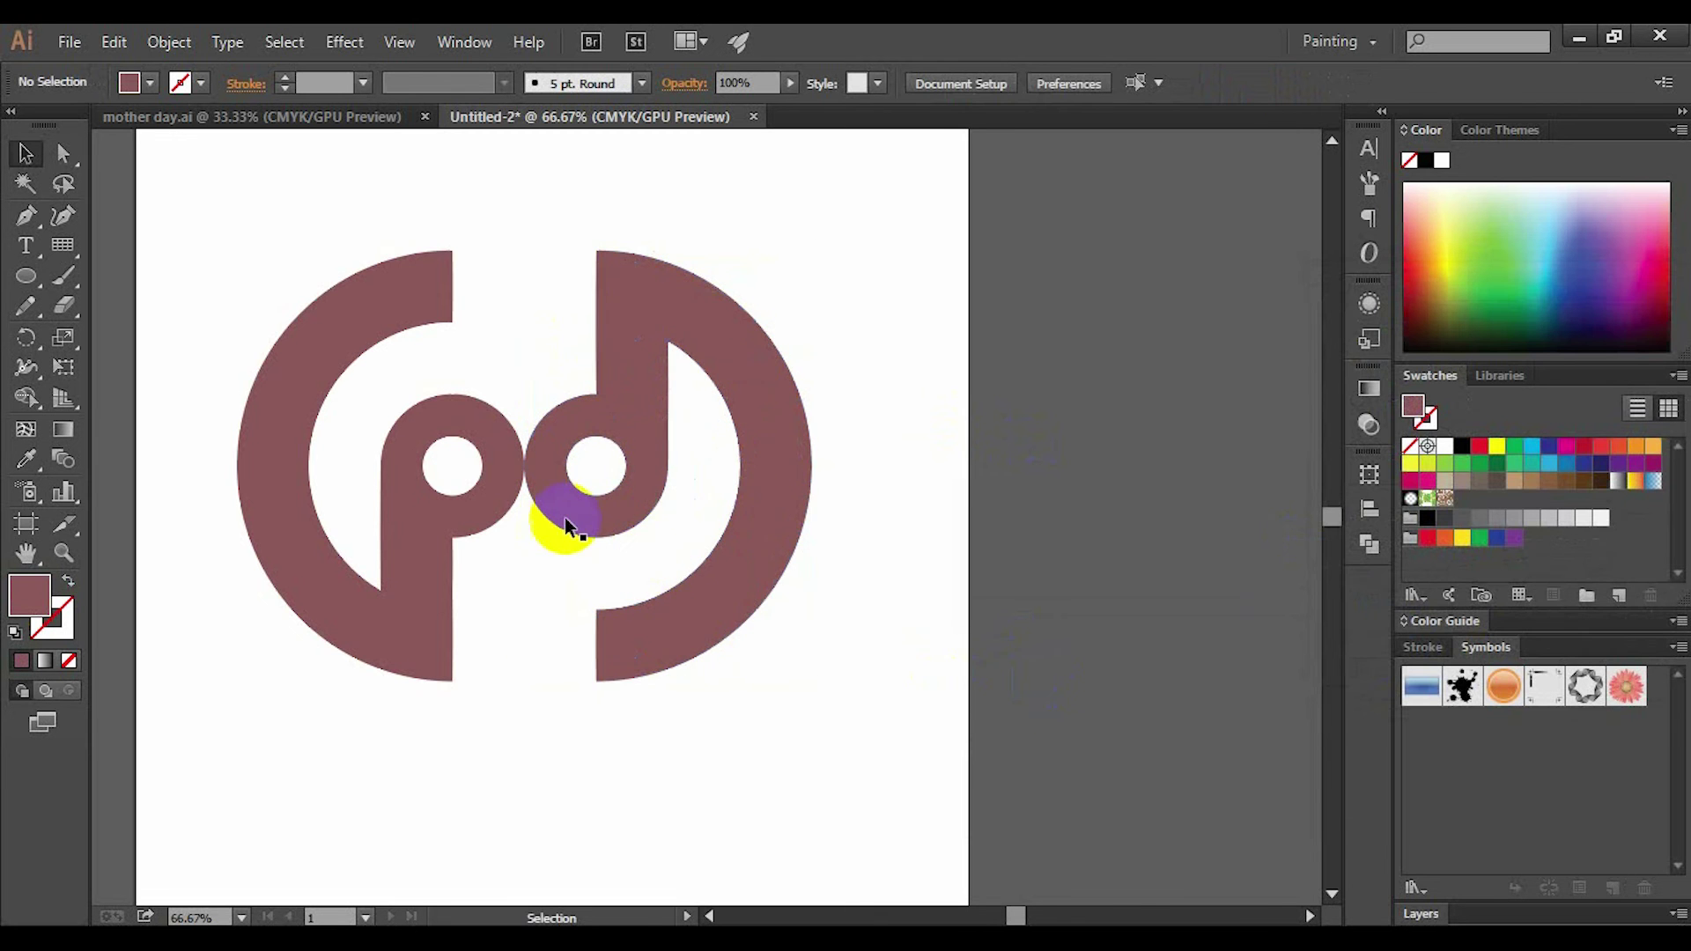
# Move the d shape onto the P so that their inner rings overlap and the outer arcs form a circle
pyautogui.hotkey('ctrl', '0')
pyautogui.scroll(2, 699, 563)
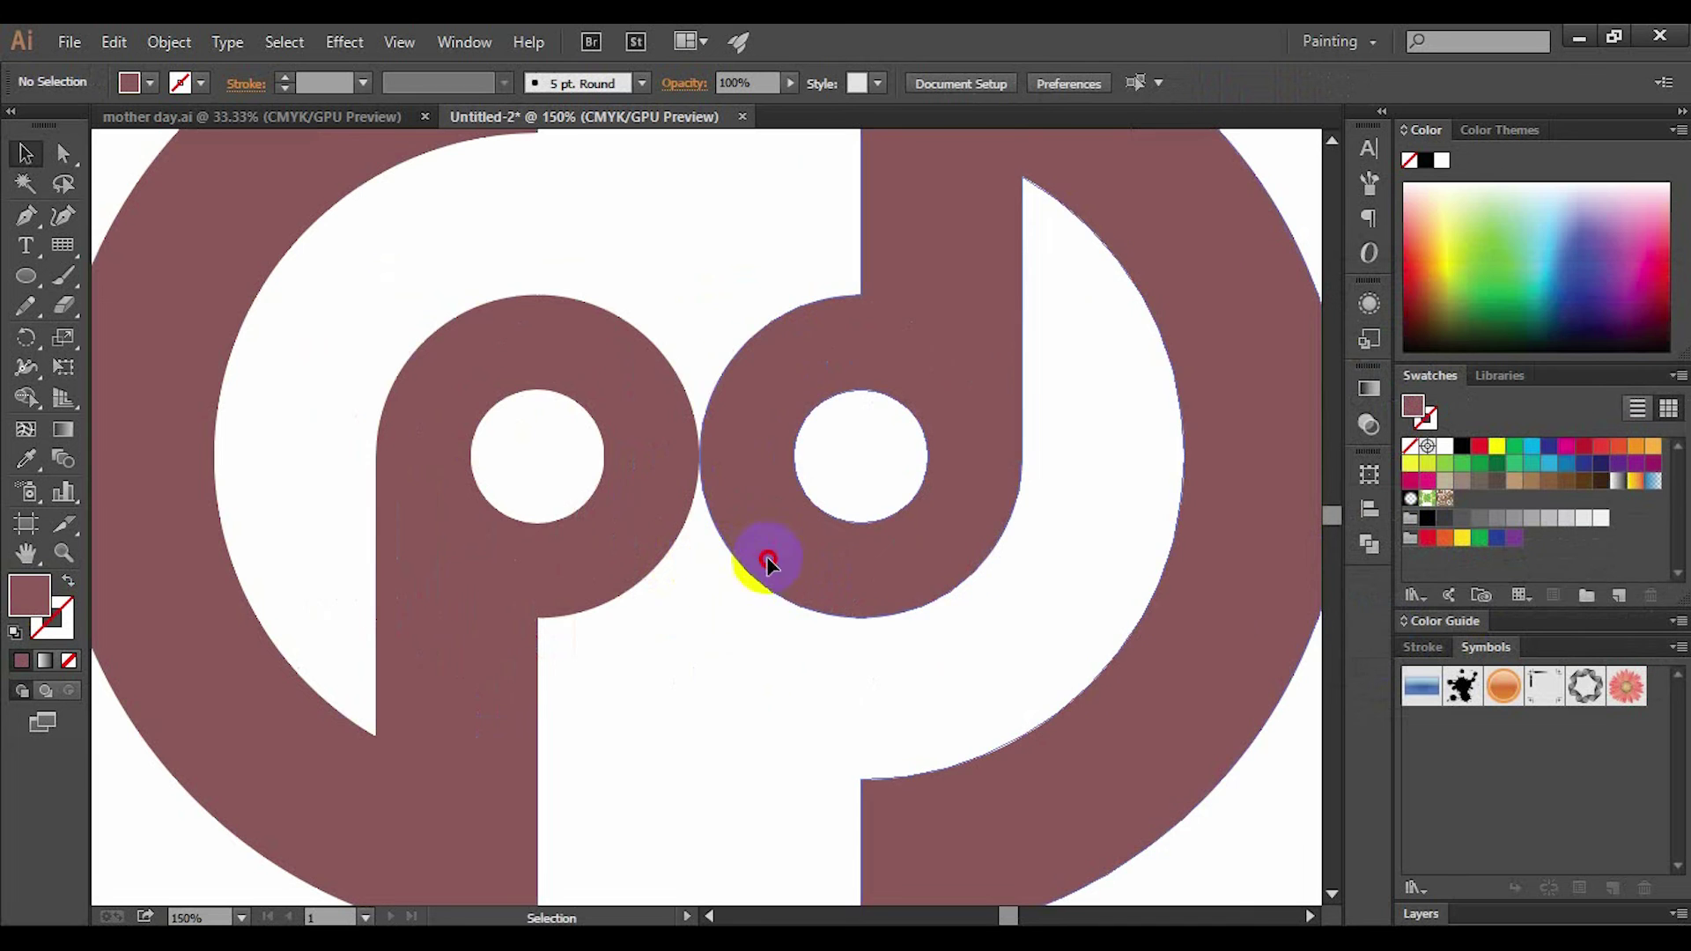
pyautogui.moveTo(766, 558); pyautogui.dragTo(452, 546)
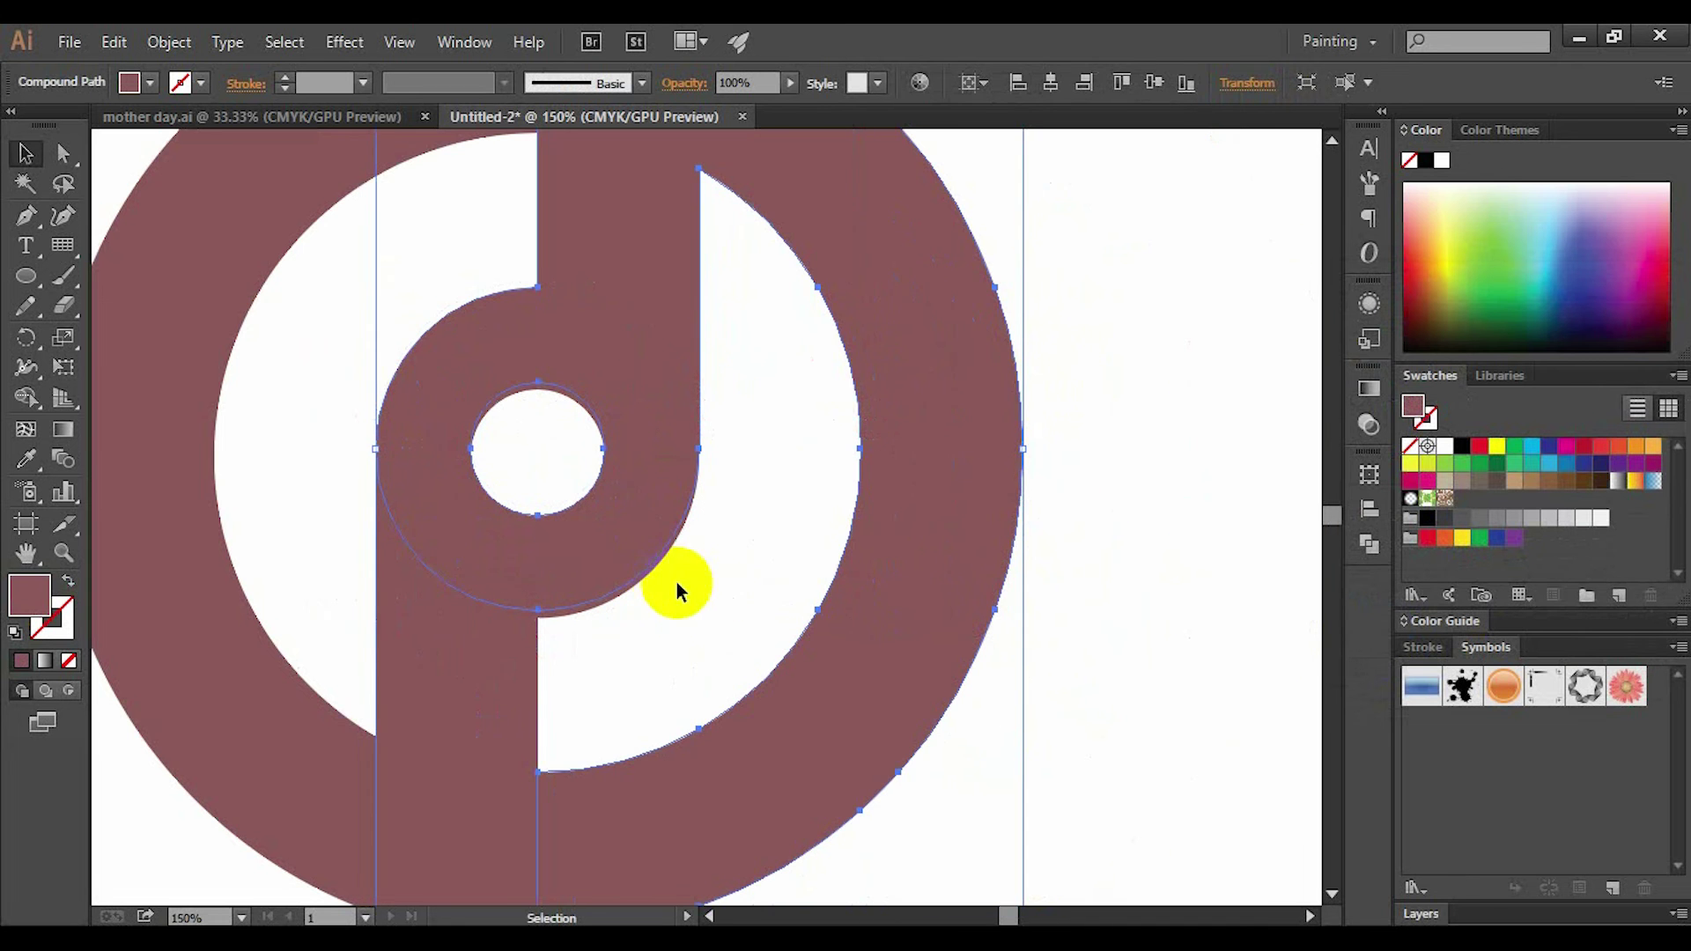
pyautogui.click(718, 596)
# In outline view, fine-tune the d shape's position until its circles and vertical edges coincide with the P's, and return to preview
pyautogui.hotkey('ctrl', 'y')
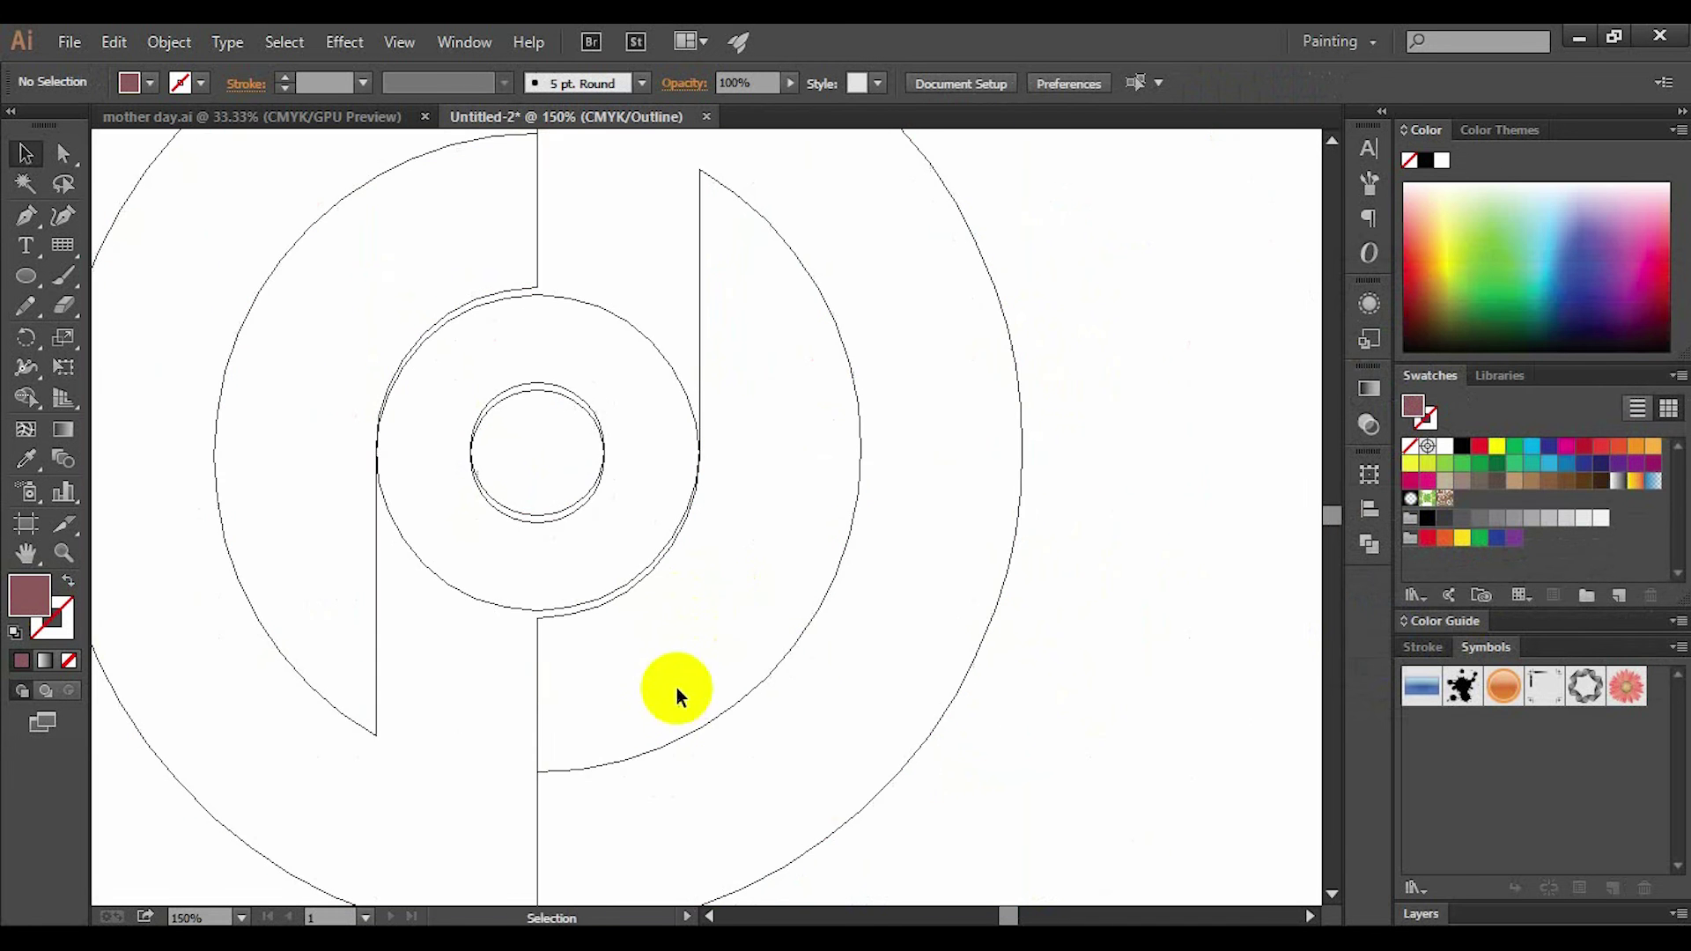
pyautogui.moveTo(604, 661); pyautogui.dragTo(676, 759)
pyautogui.moveTo(678, 520); pyautogui.dragTo(729, 582)
pyautogui.scroll(4, 674, 521)
pyautogui.moveTo(569, 372); pyautogui.dragTo(615, 430)
pyautogui.scroll(-4, 766, 434)
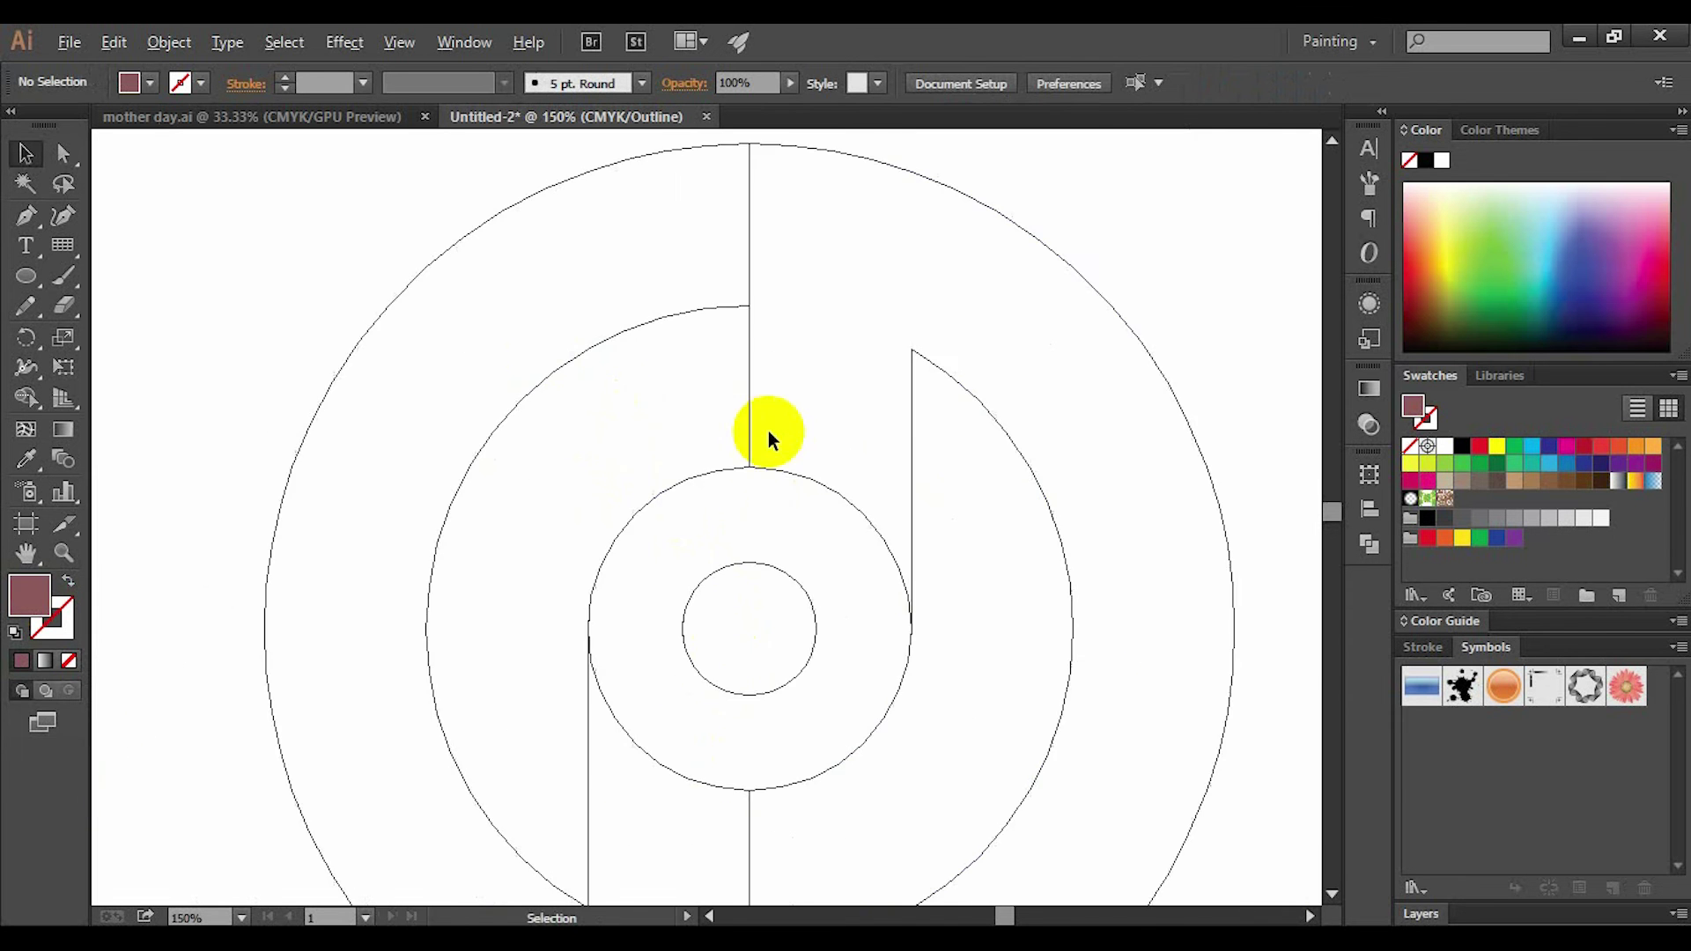
pyautogui.scroll(-2, 921, 622)
pyautogui.scroll(3, 766, 614)
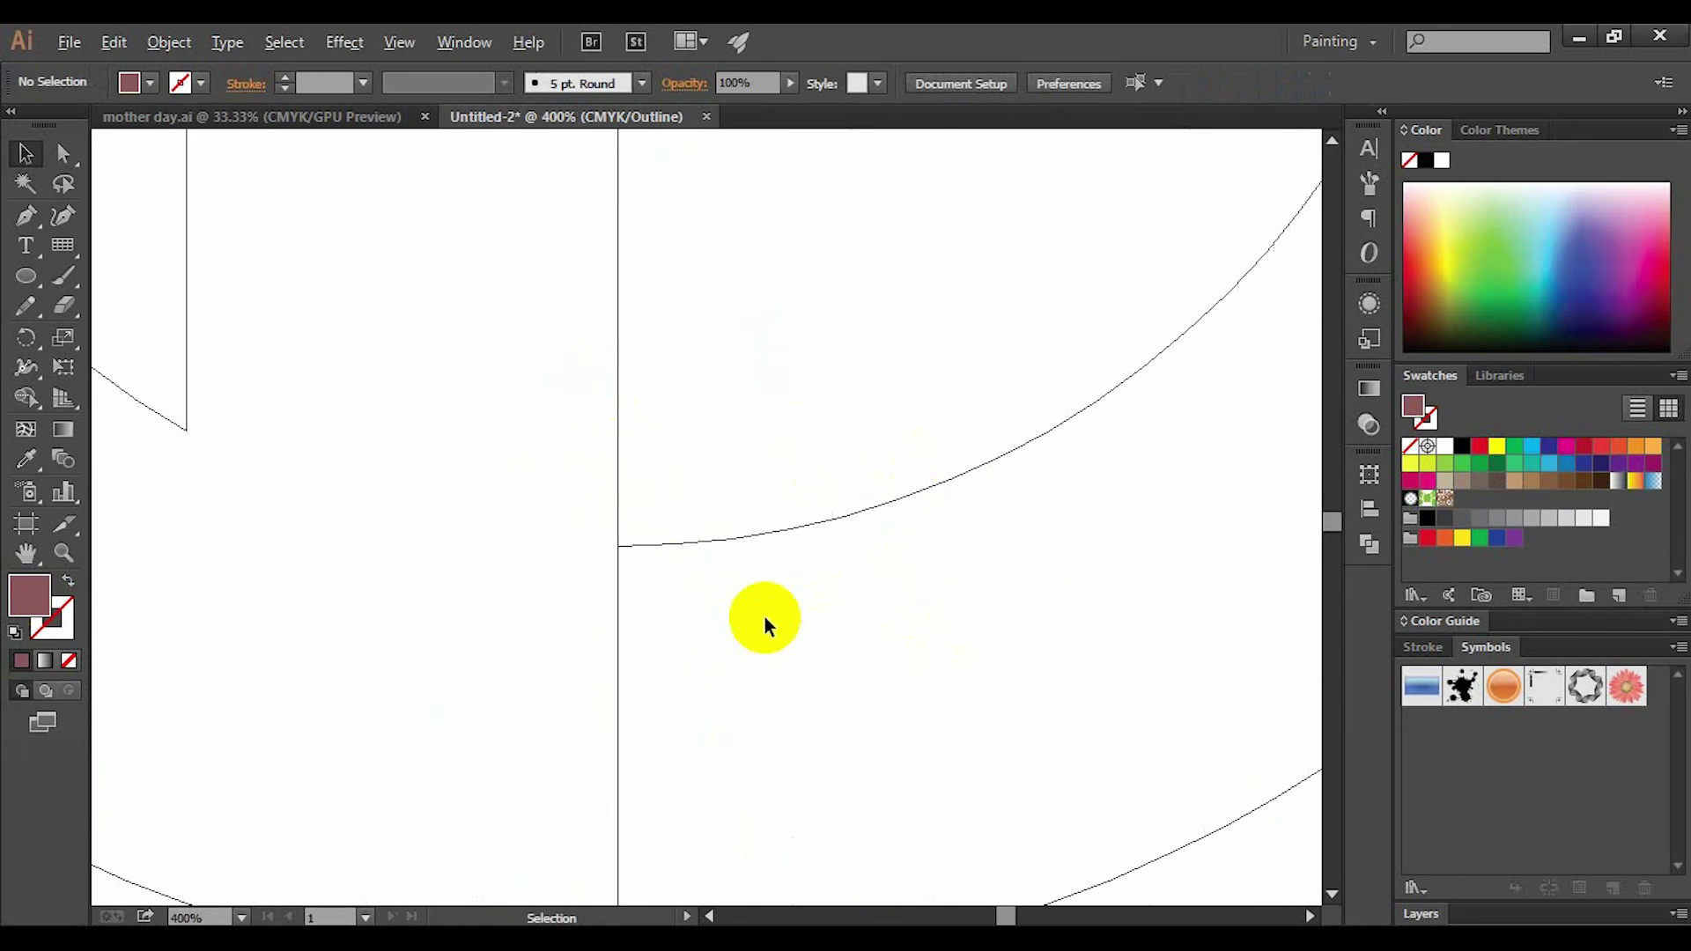
pyautogui.scroll(-2, 765, 617)
pyautogui.scroll(4, 735, 581)
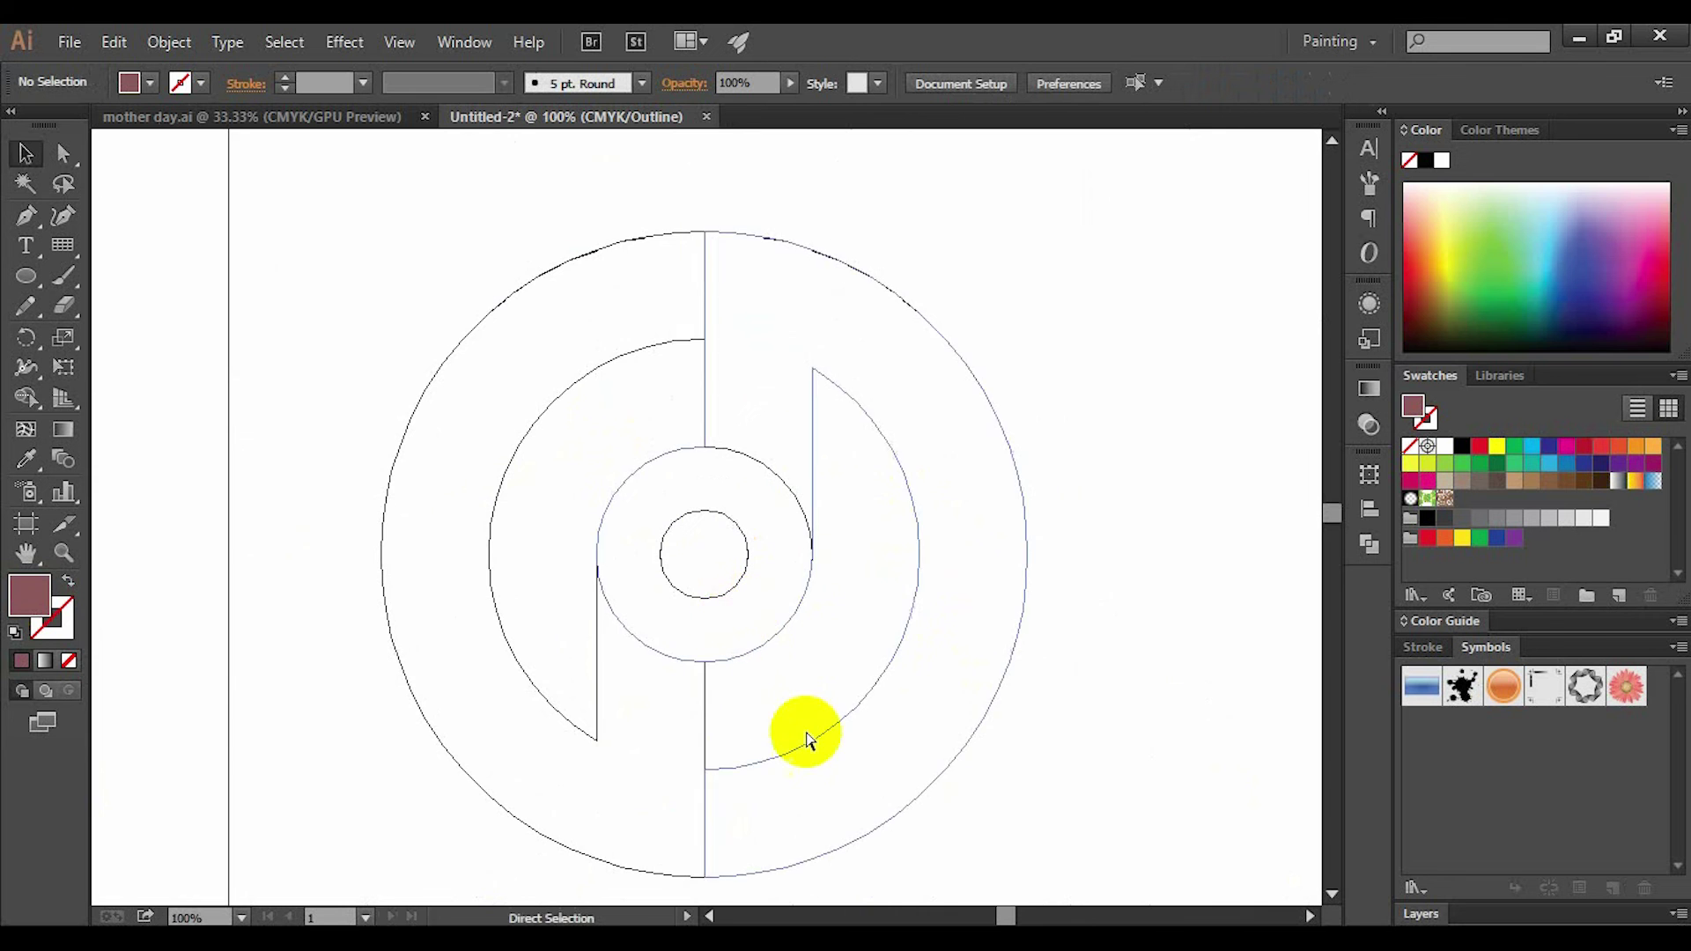
pyautogui.hotkey('ctrl', 'y')
# Show the rulers and set their units to pixels
pyautogui.moveTo(423, 246); pyautogui.dragTo(558, 490)
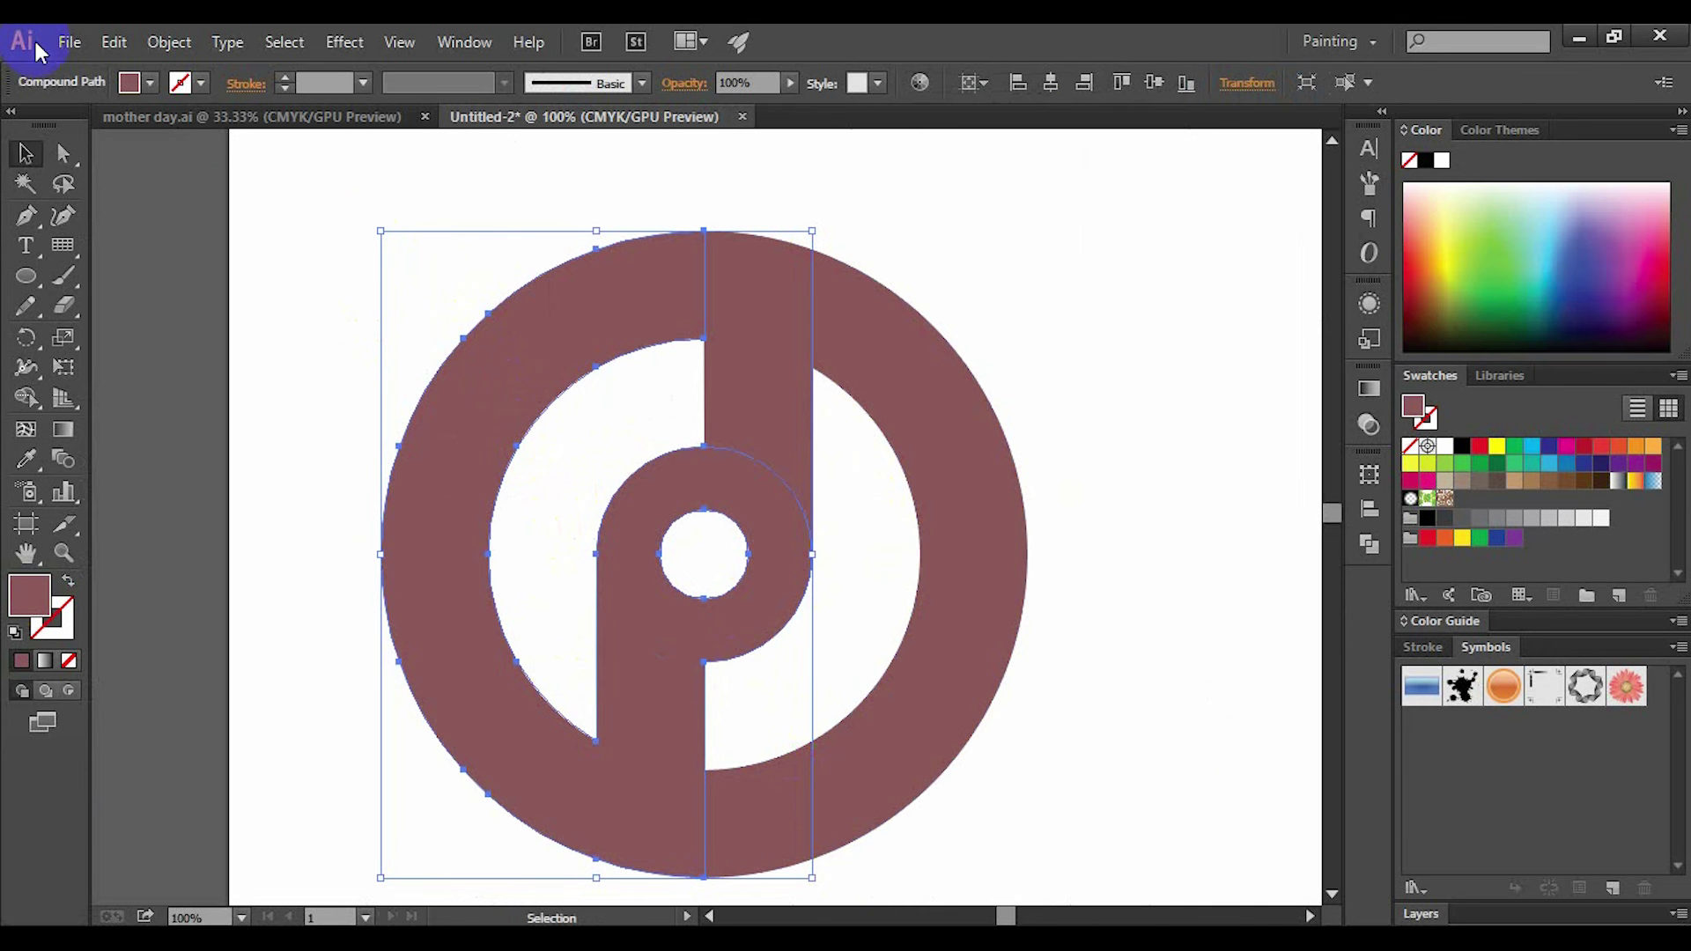
pyautogui.click(169, 42)
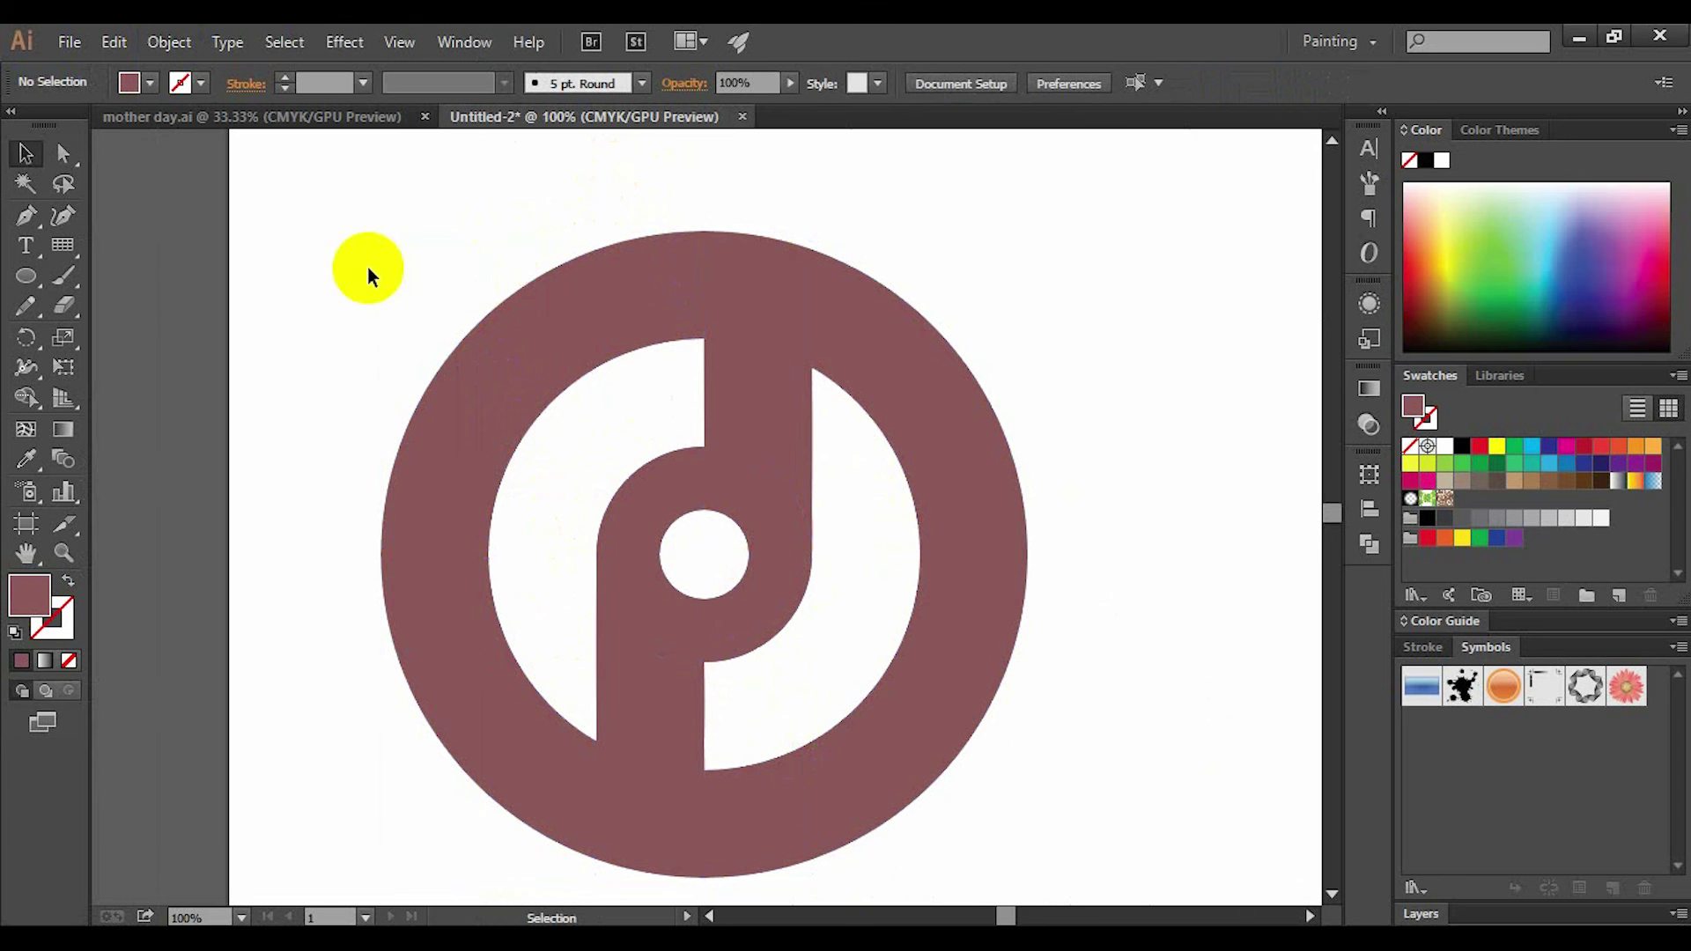
pyautogui.hotkey('ctrl', 'r')
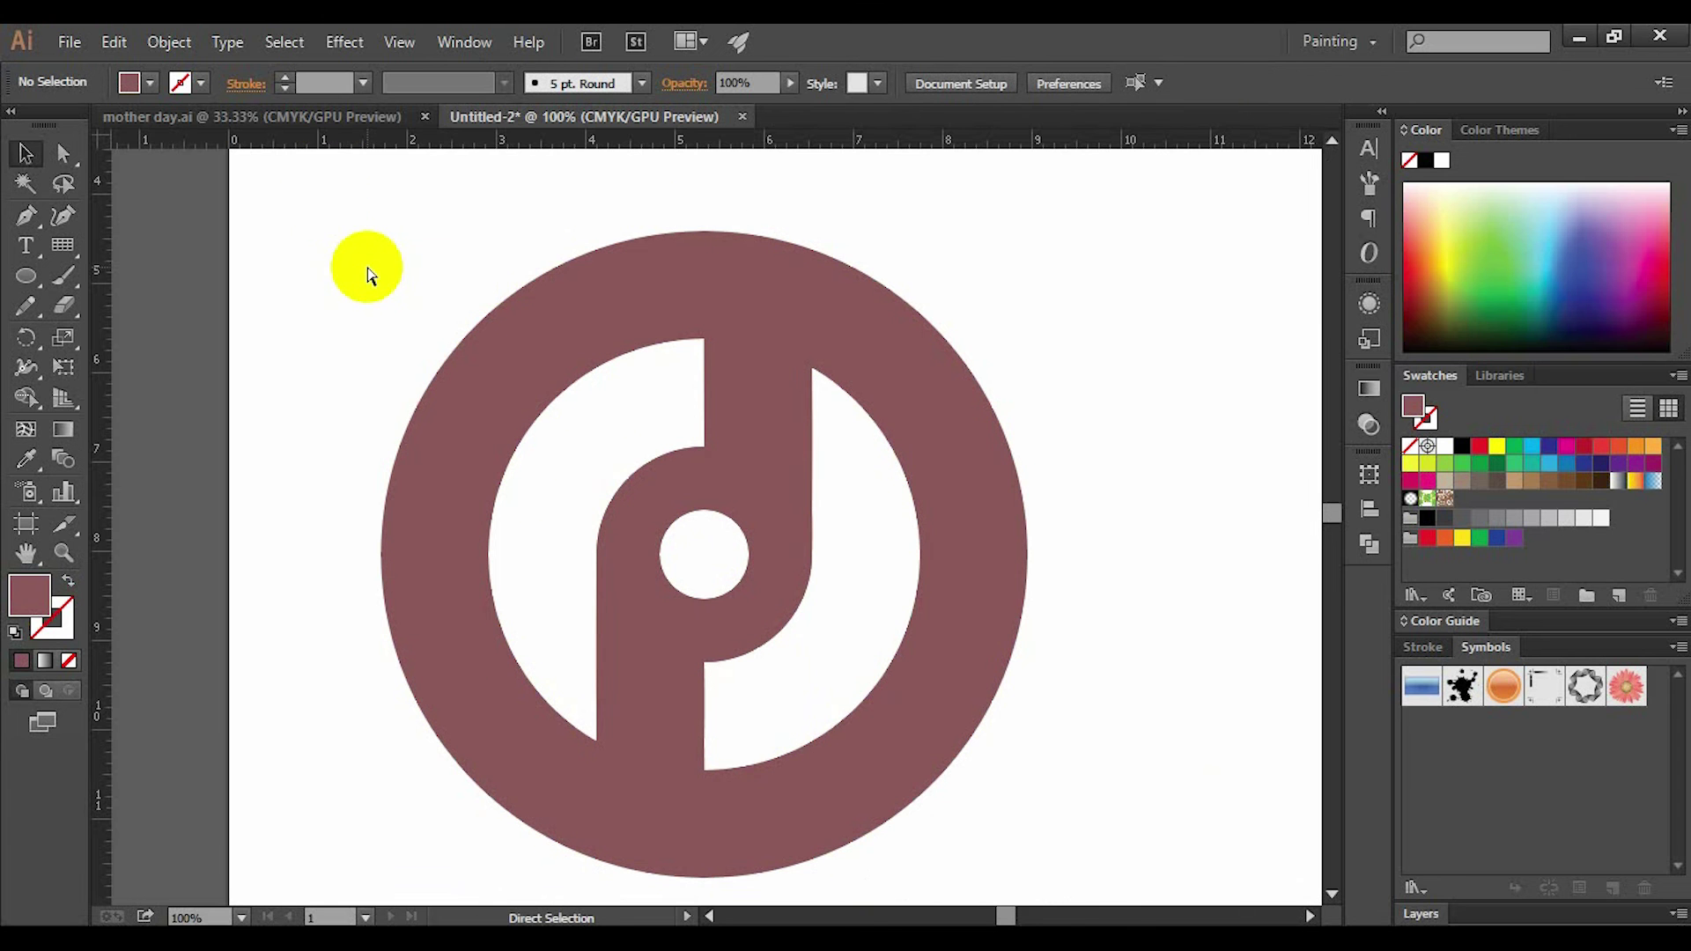
pyautogui.rightClick(327, 137)
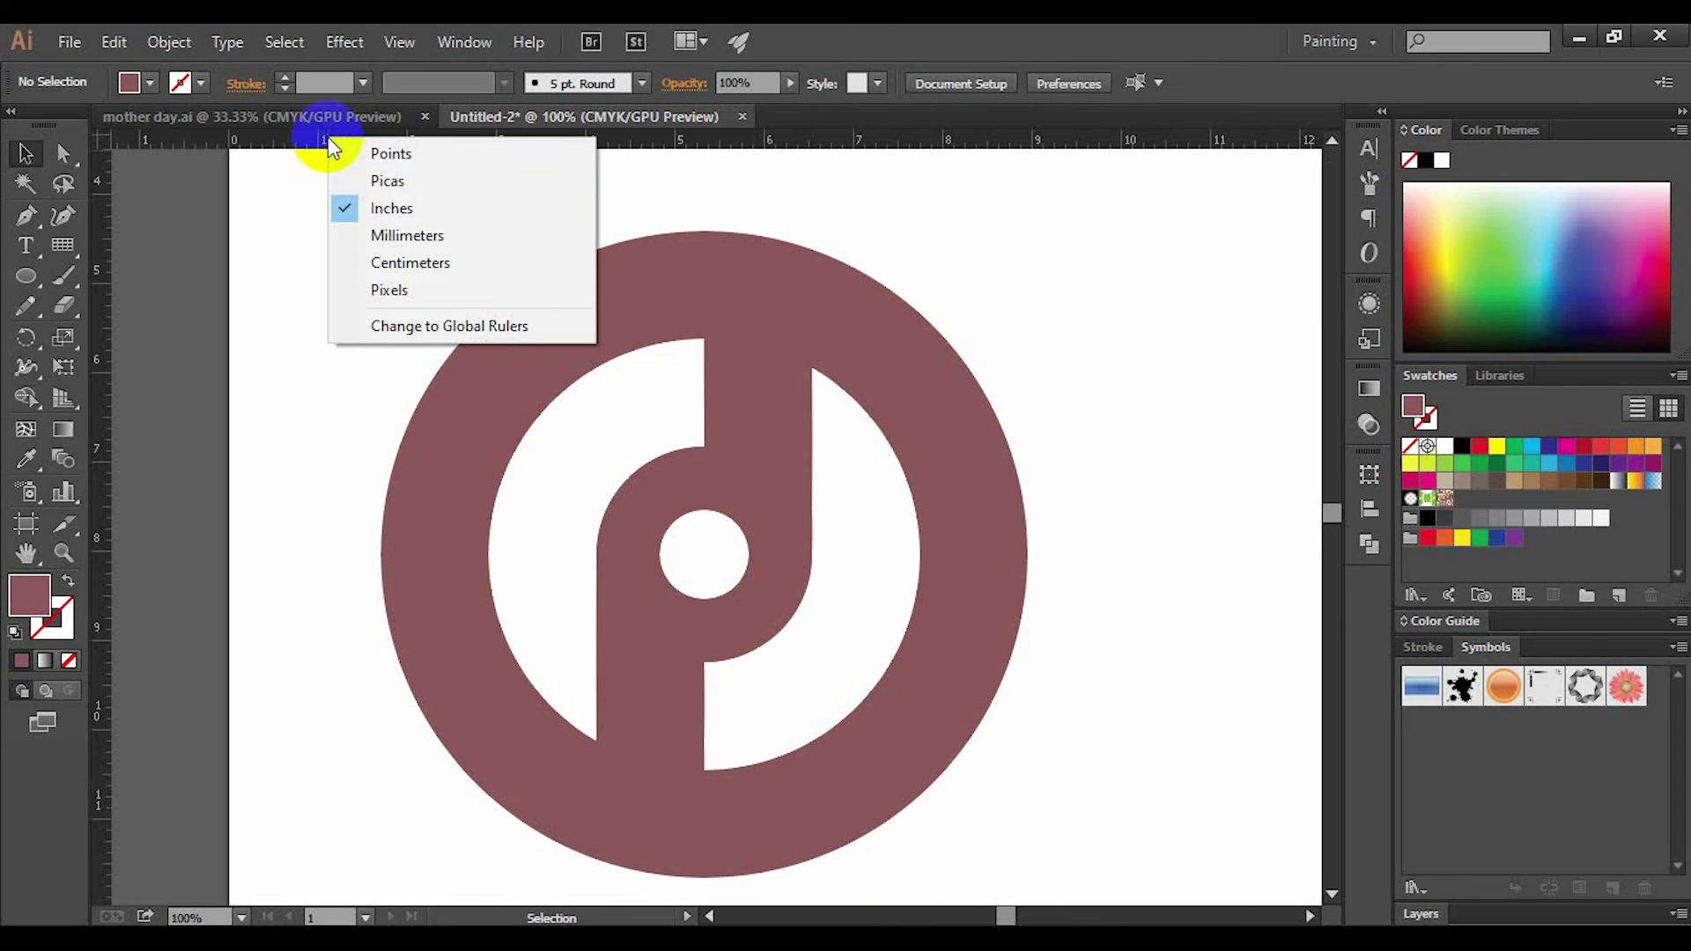
pyautogui.click(403, 298)
pyautogui.scroll(-3, 406, 326)
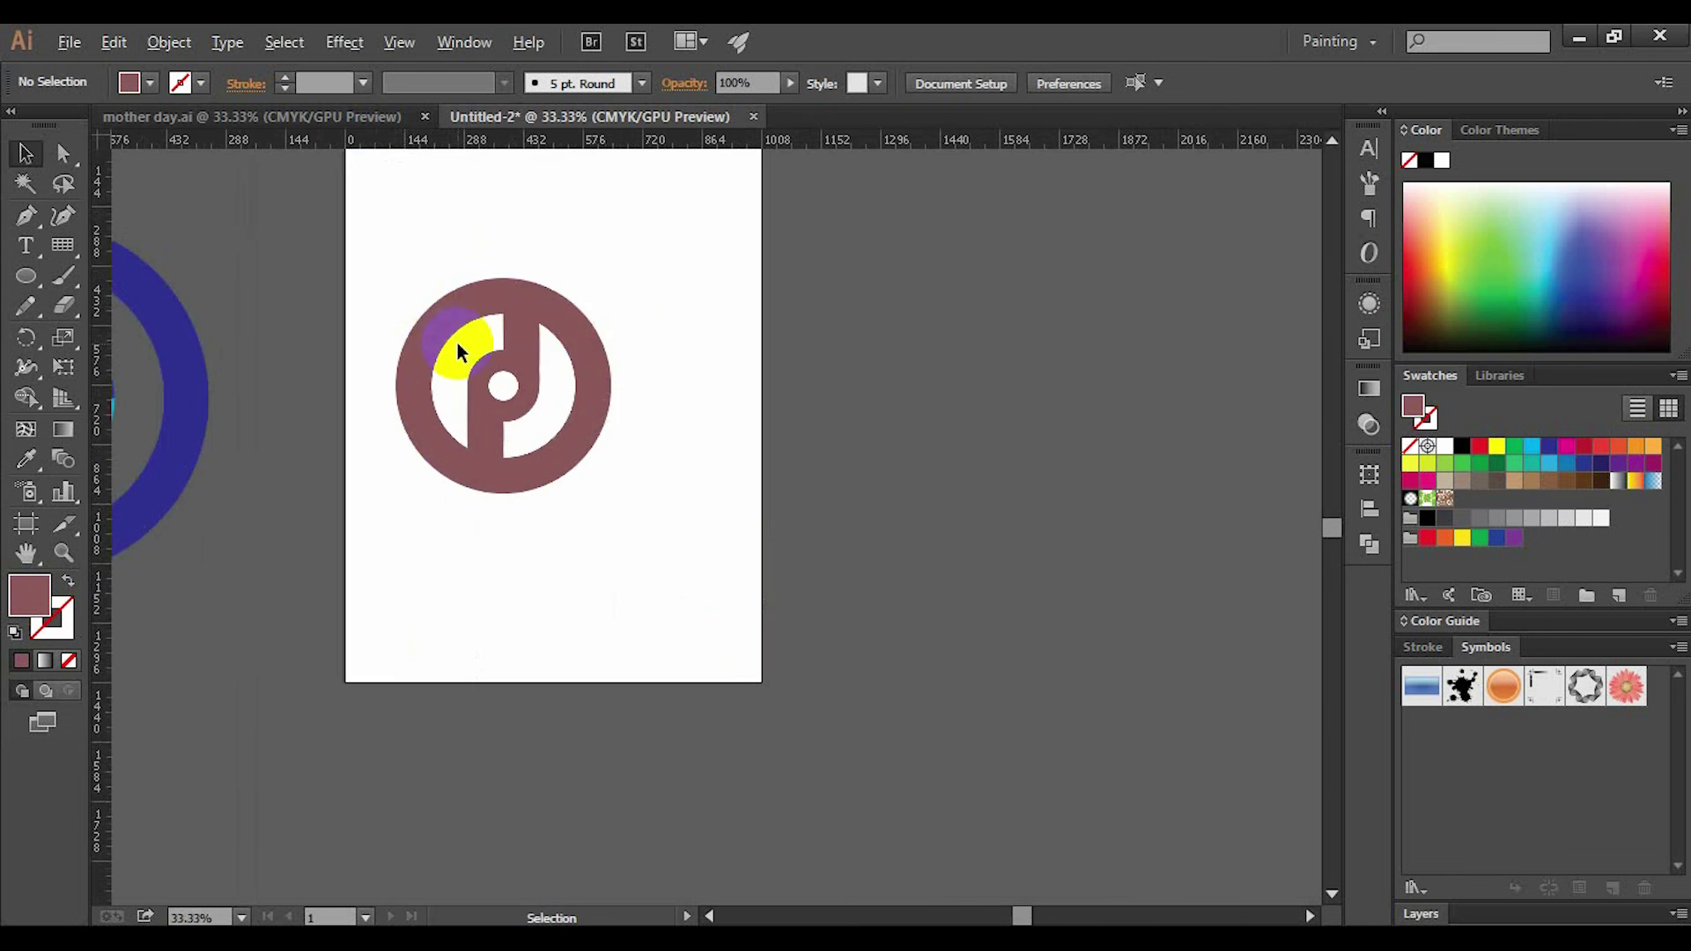
pyautogui.scroll(2, 659, 606)
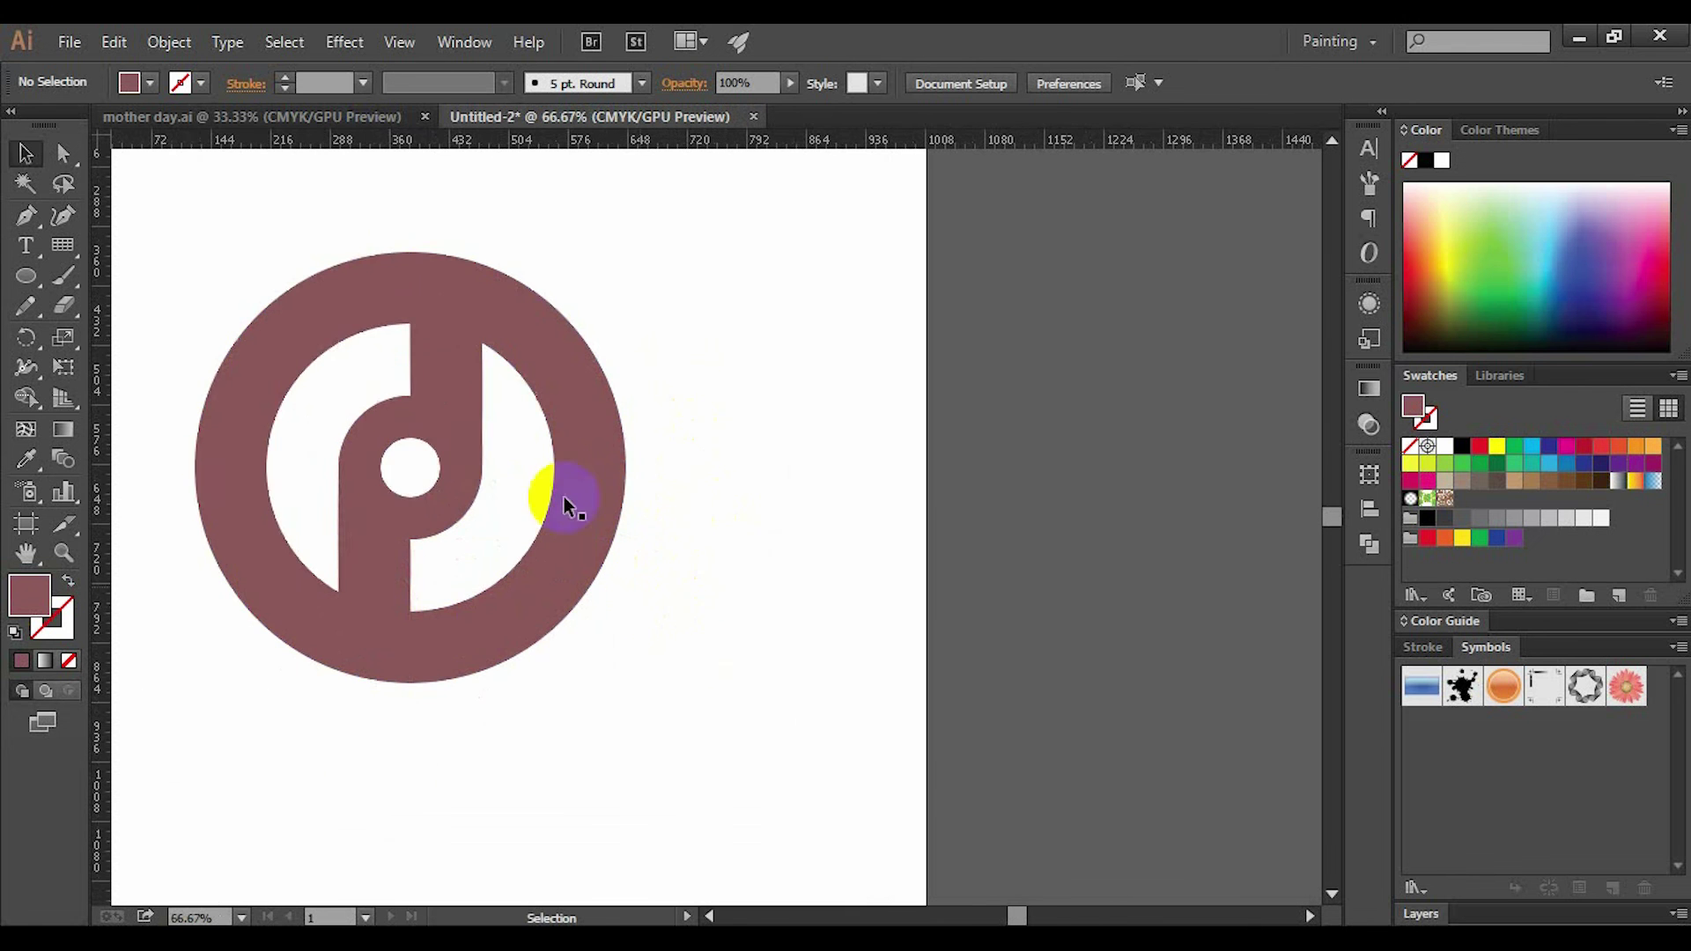
pyautogui.scroll(3, 617, 367)
pyautogui.hscroll(-4, 616, 366)
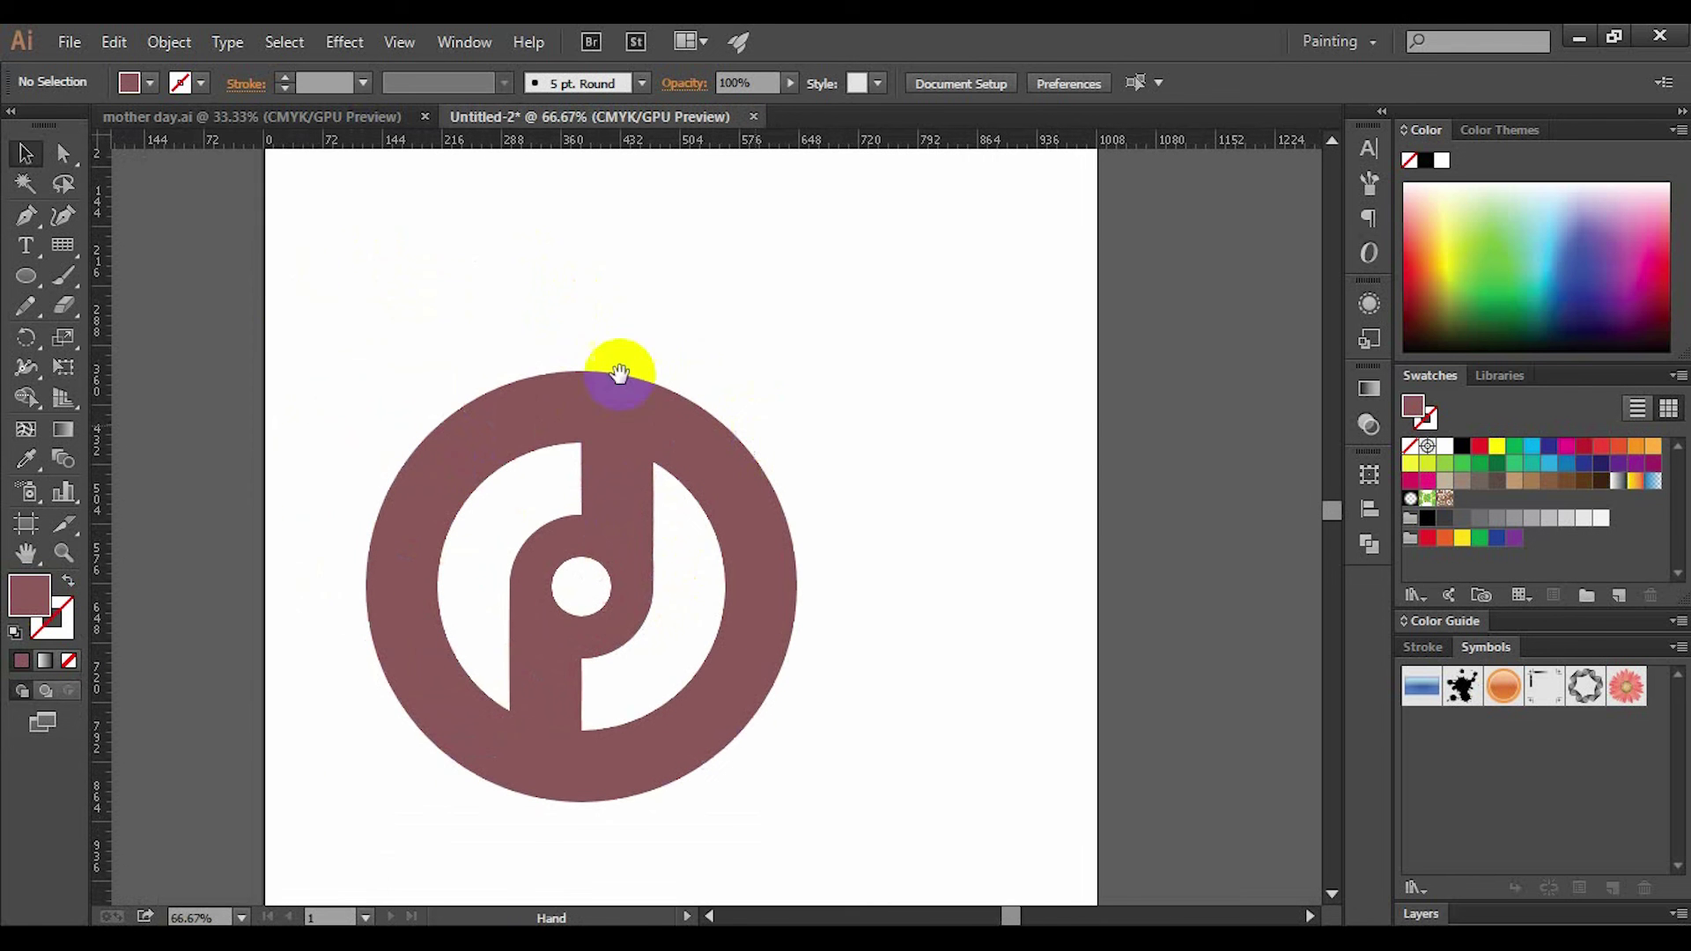
pyautogui.rightClick(254, 143)
pyautogui.click(299, 289)
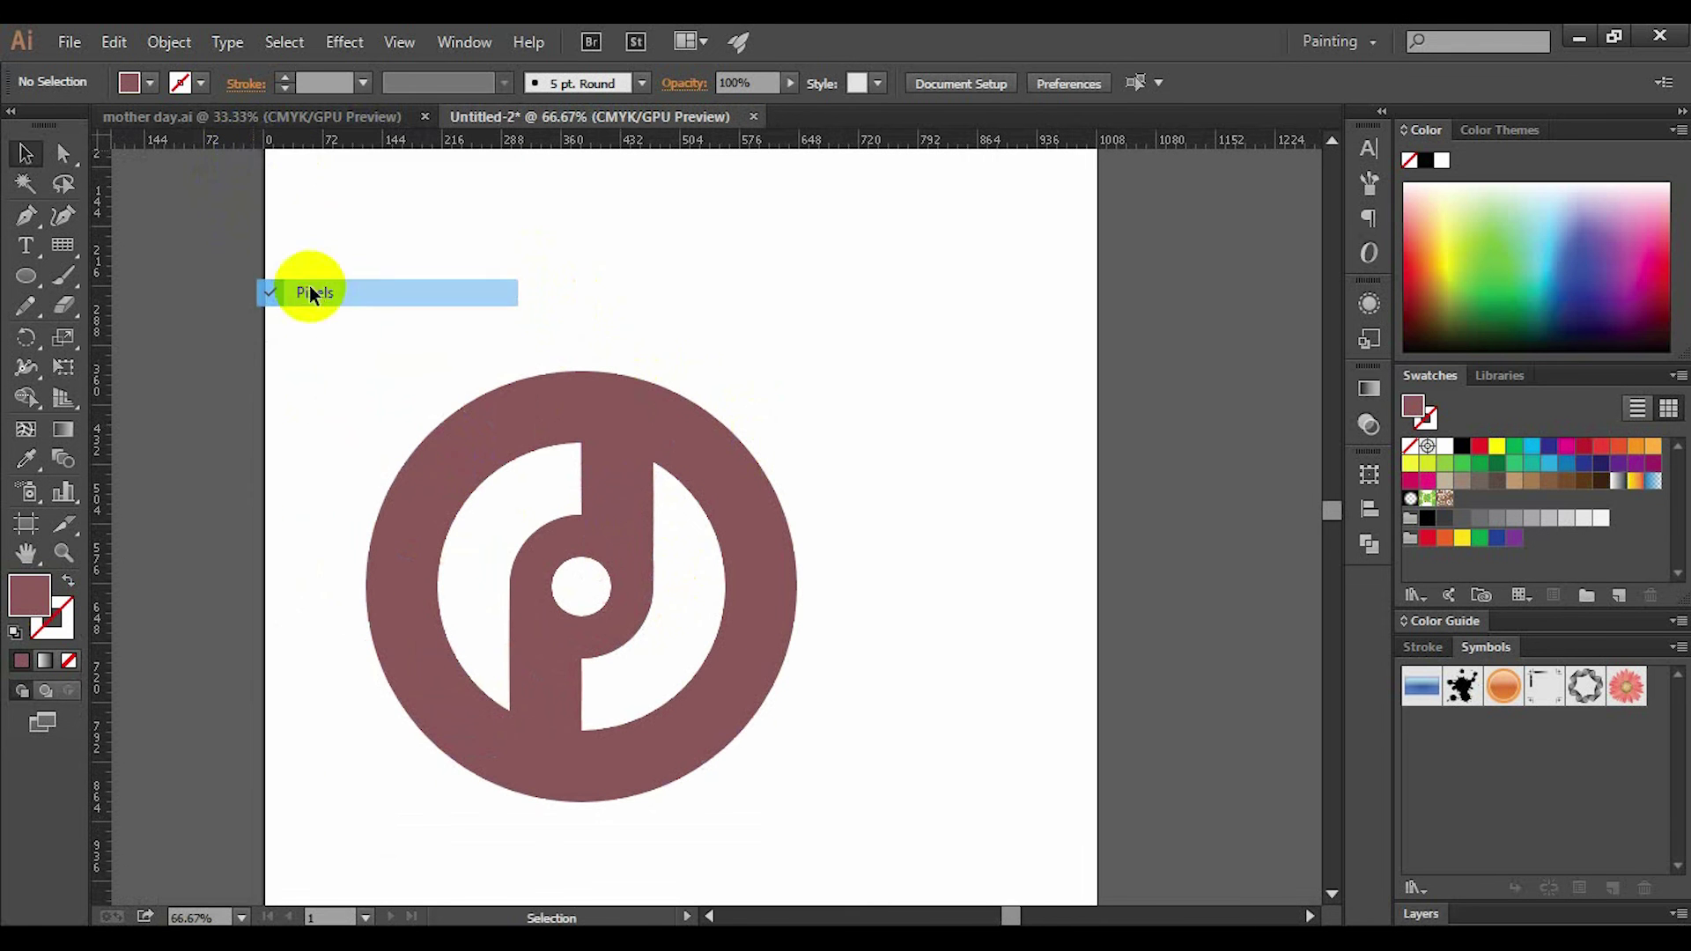
pyautogui.click(169, 41)
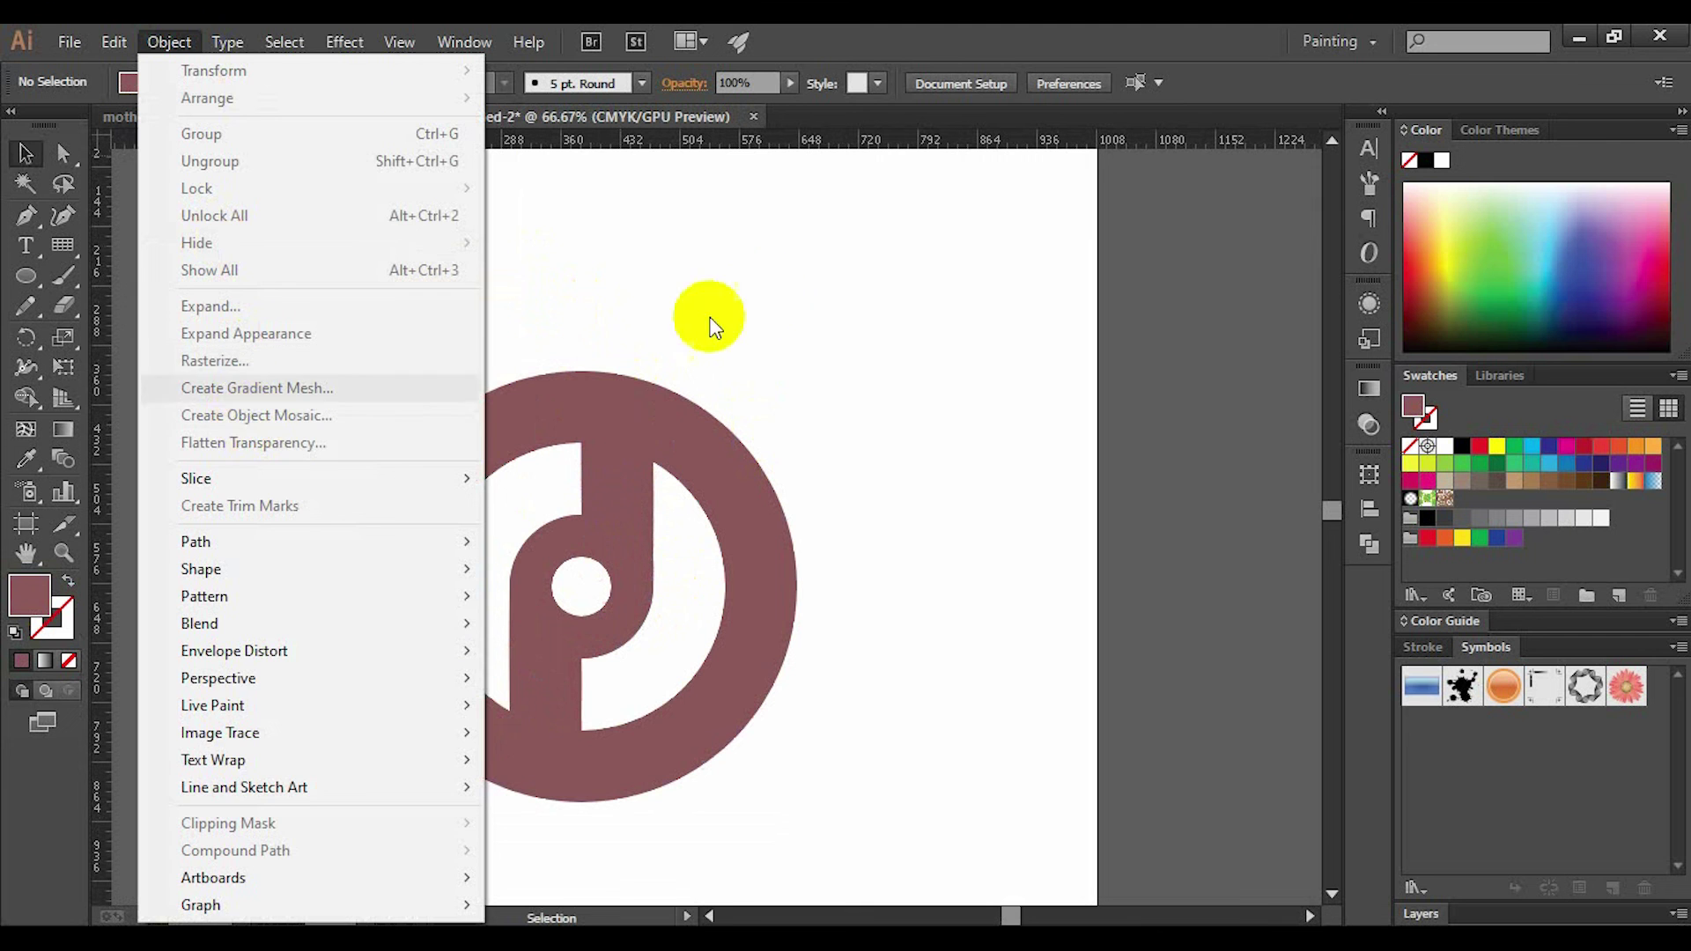
pyautogui.click(669, 365)
pyautogui.click(511, 404)
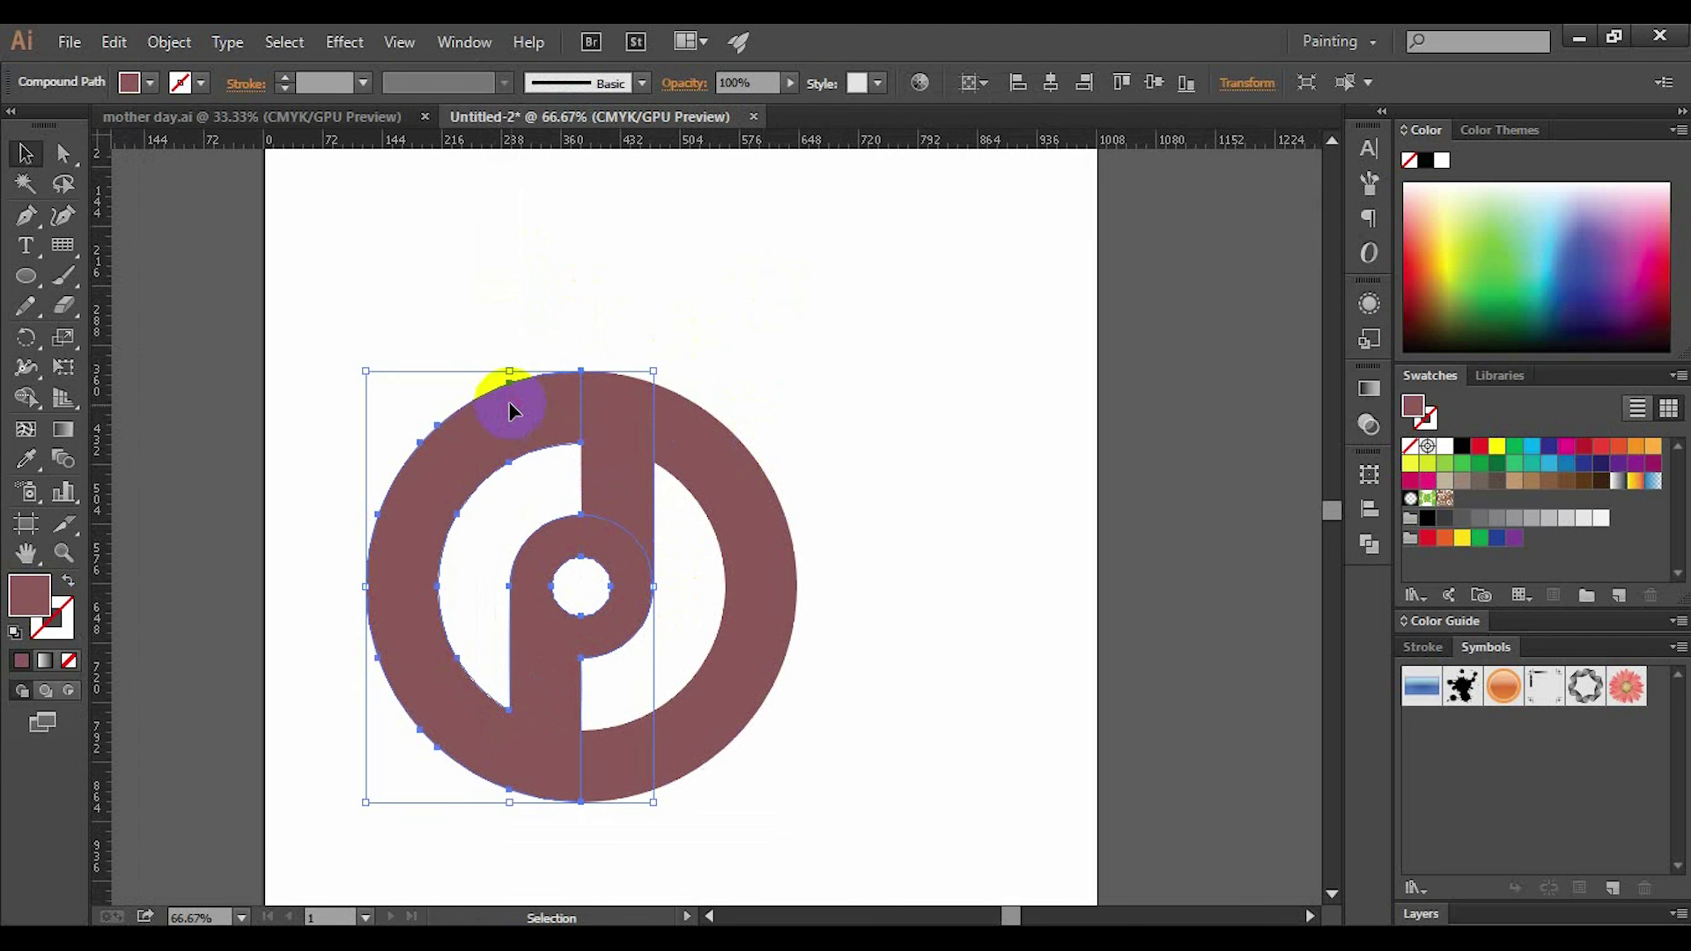
pyautogui.click(169, 41)
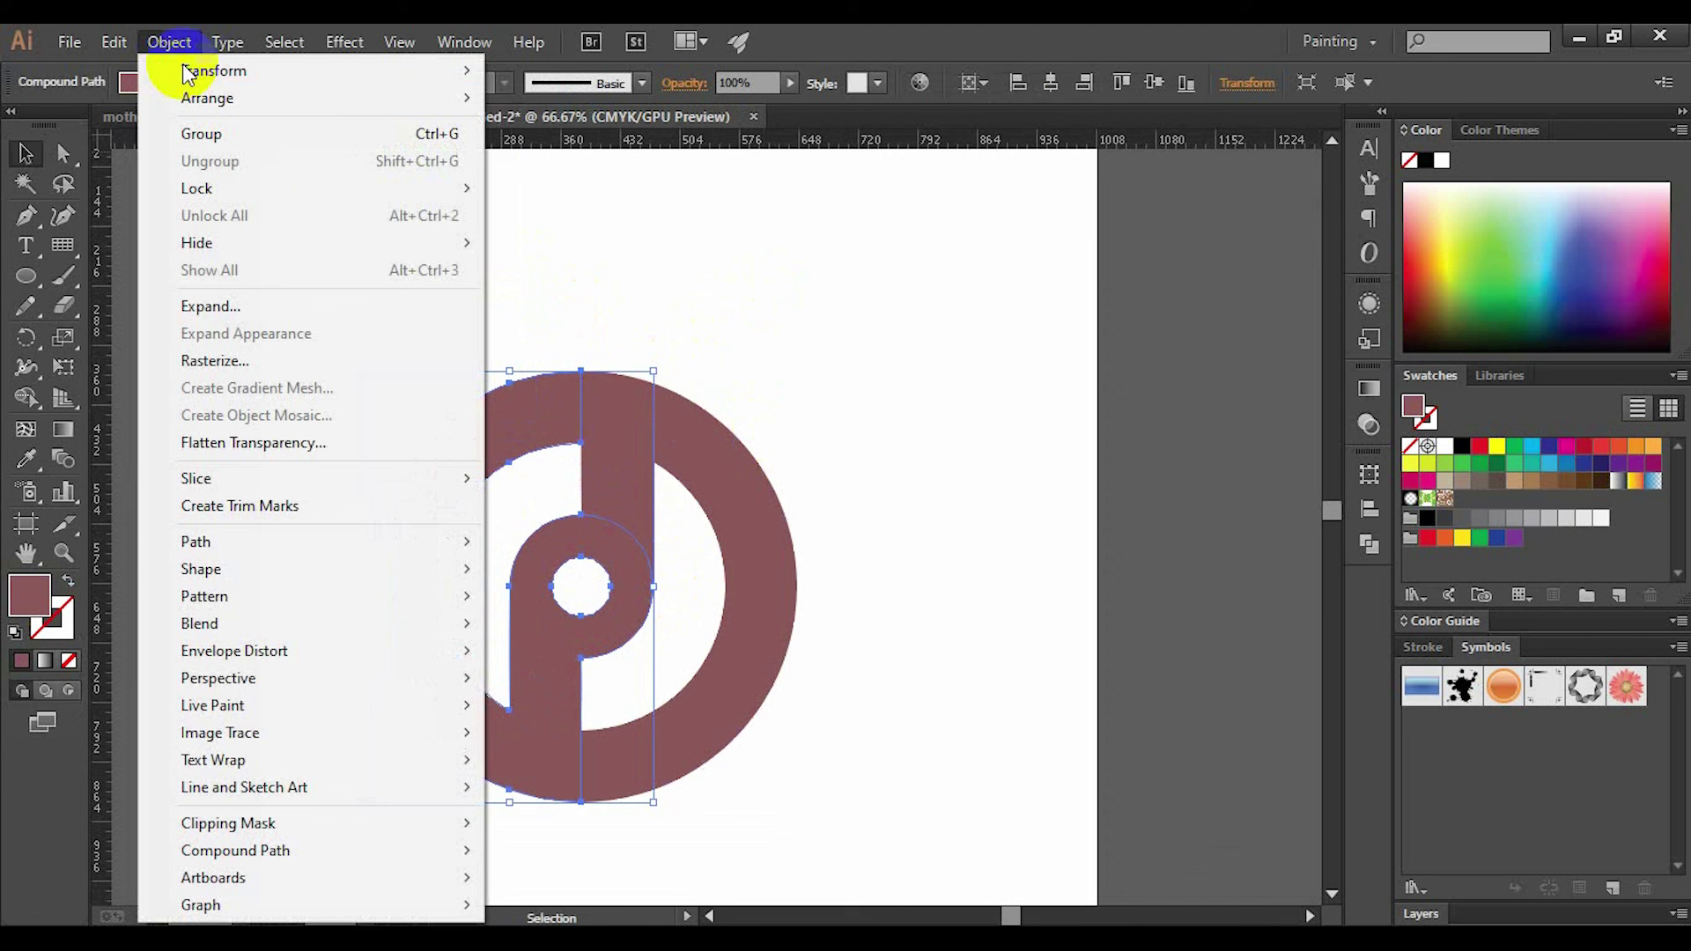
pyautogui.click(604, 249)
# Create an offset copy of the P shape with Offset Path at 30 px and miter joins
pyautogui.click(506, 426)
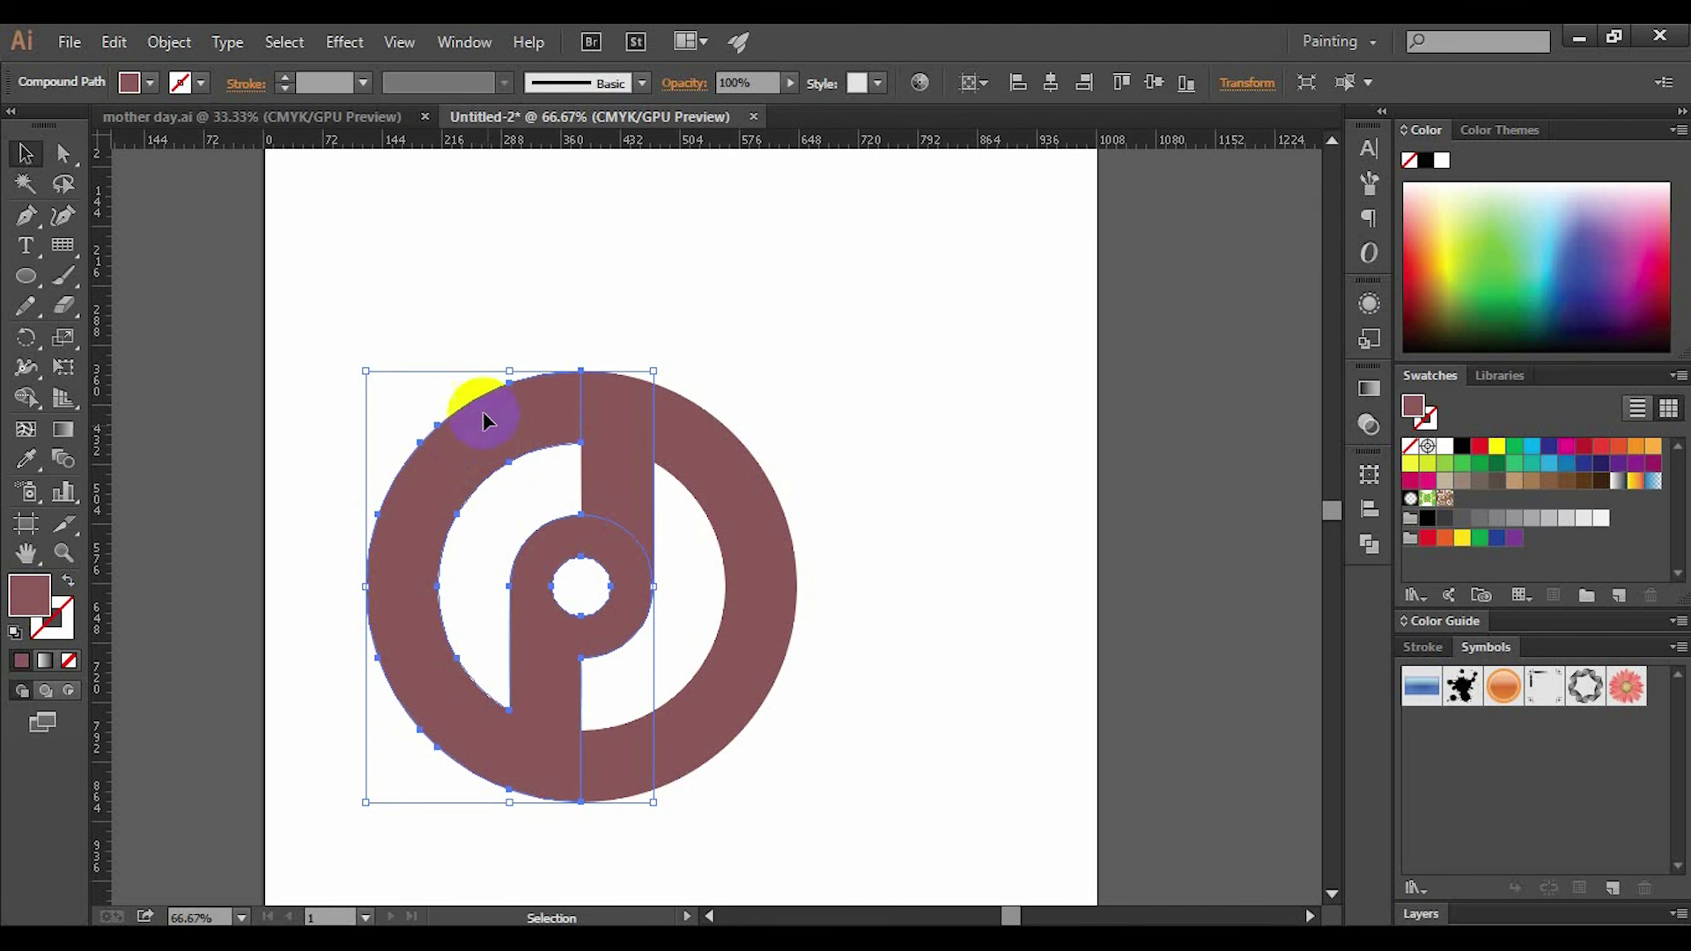
pyautogui.click(169, 42)
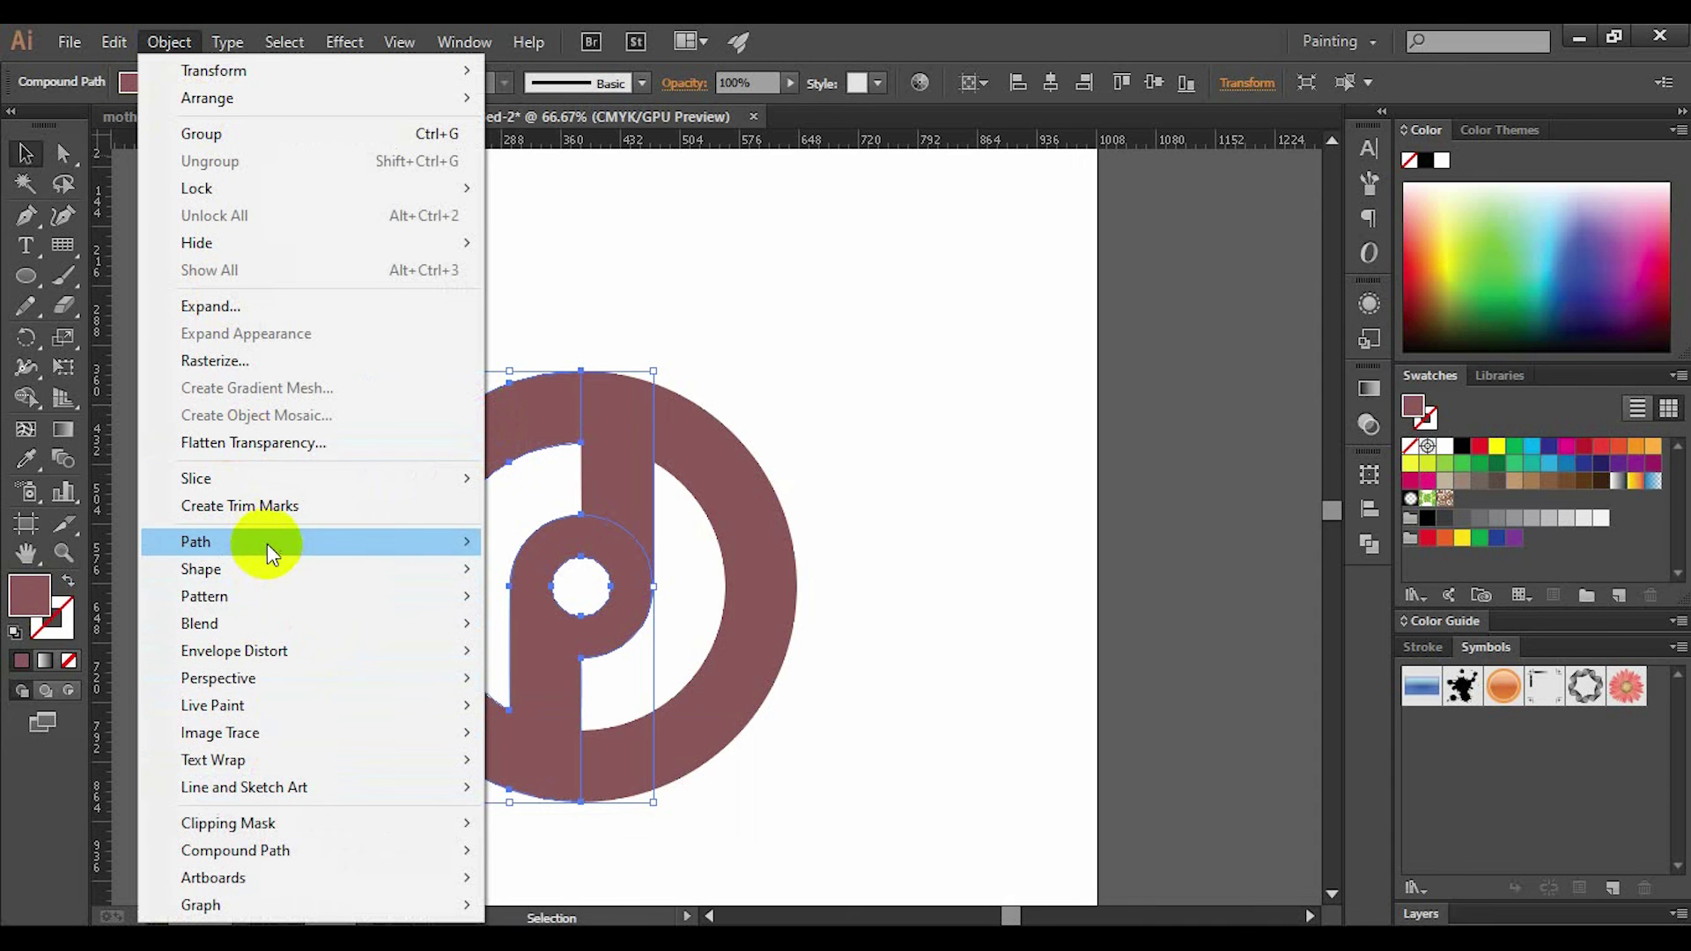
pyautogui.moveTo(266, 542)
pyautogui.click(541, 628)
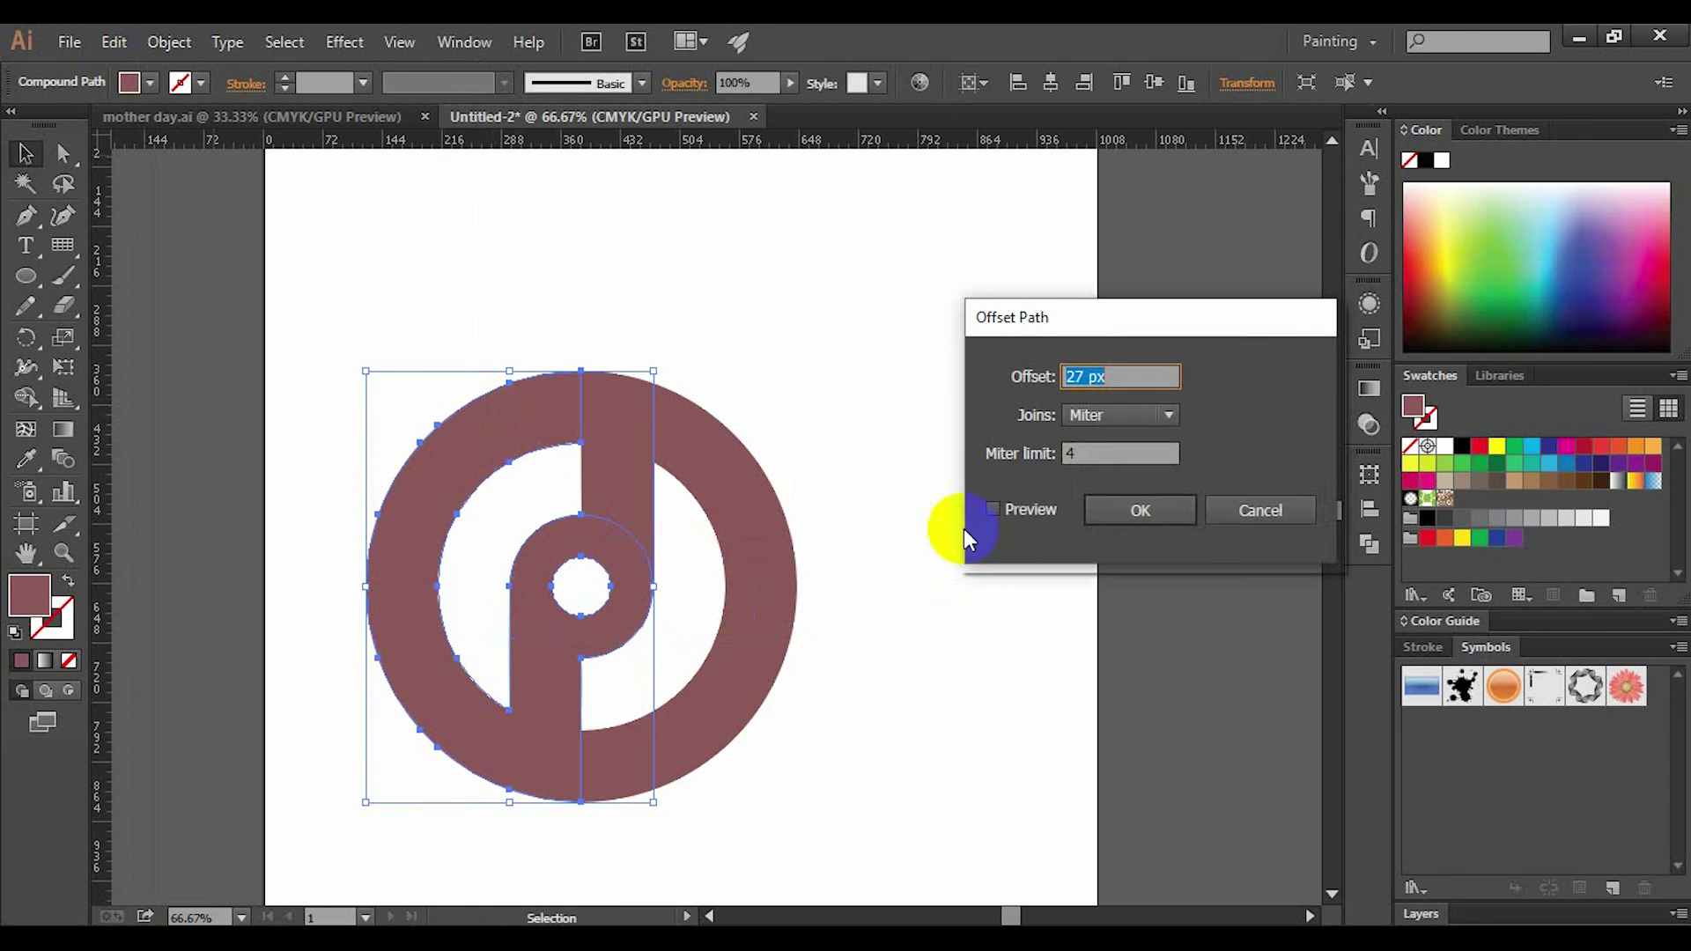
pyautogui.click(1008, 515)
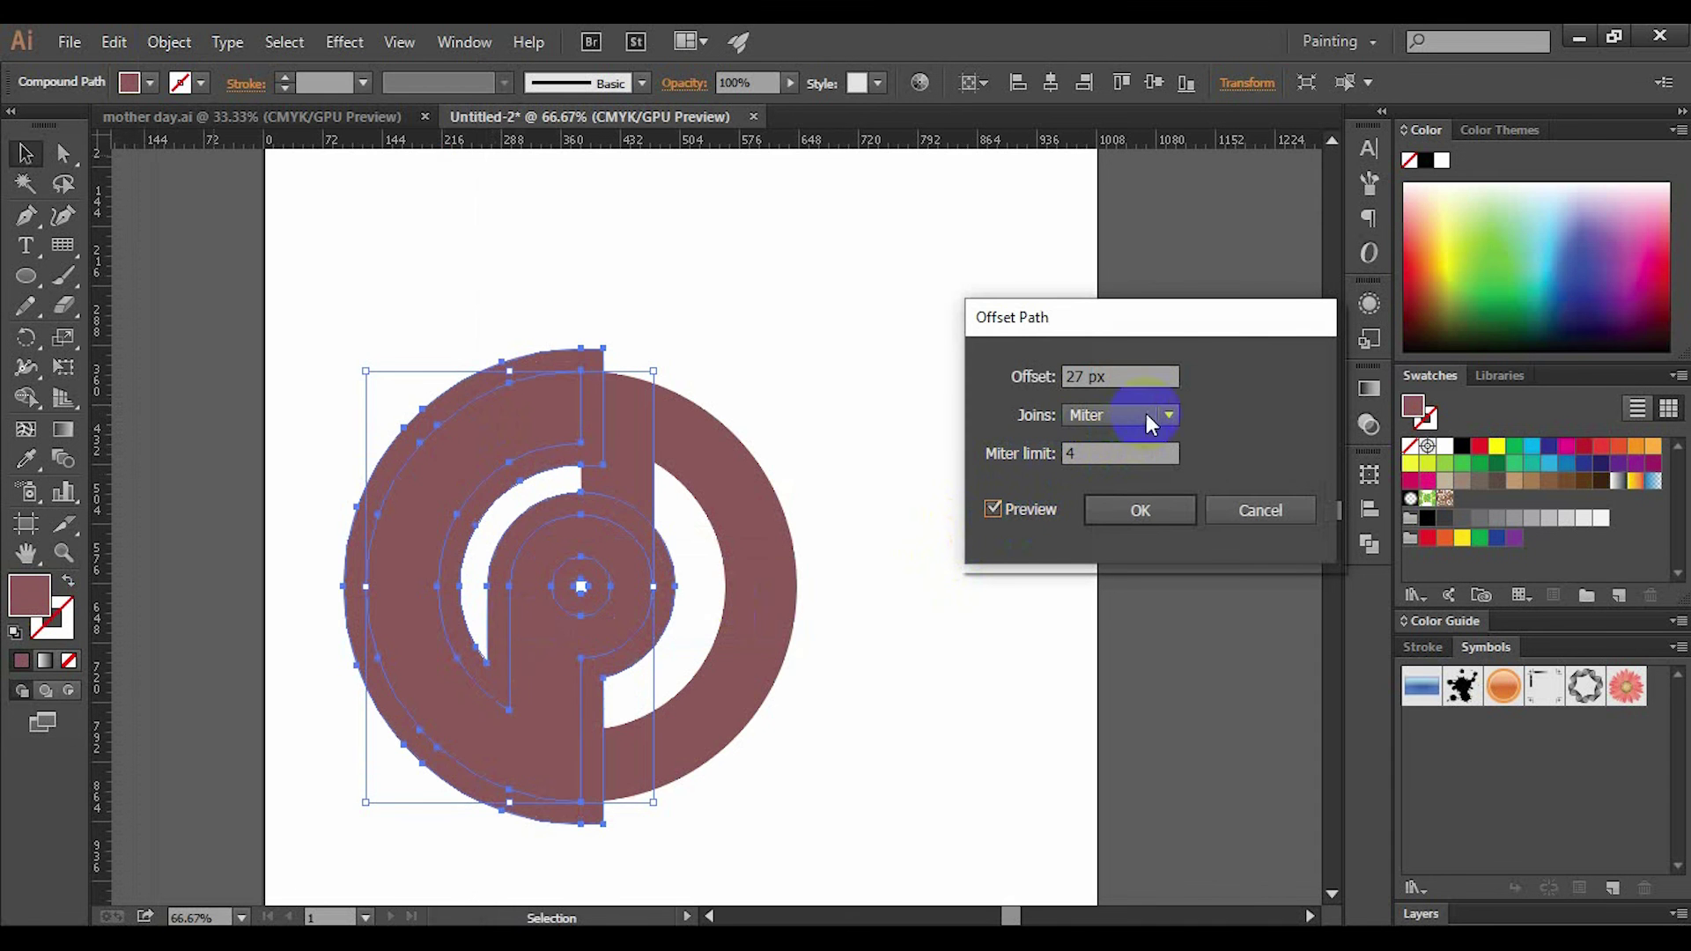
pyautogui.moveTo(1142, 377); pyautogui.dragTo(1020, 384)
pyautogui.write('30')
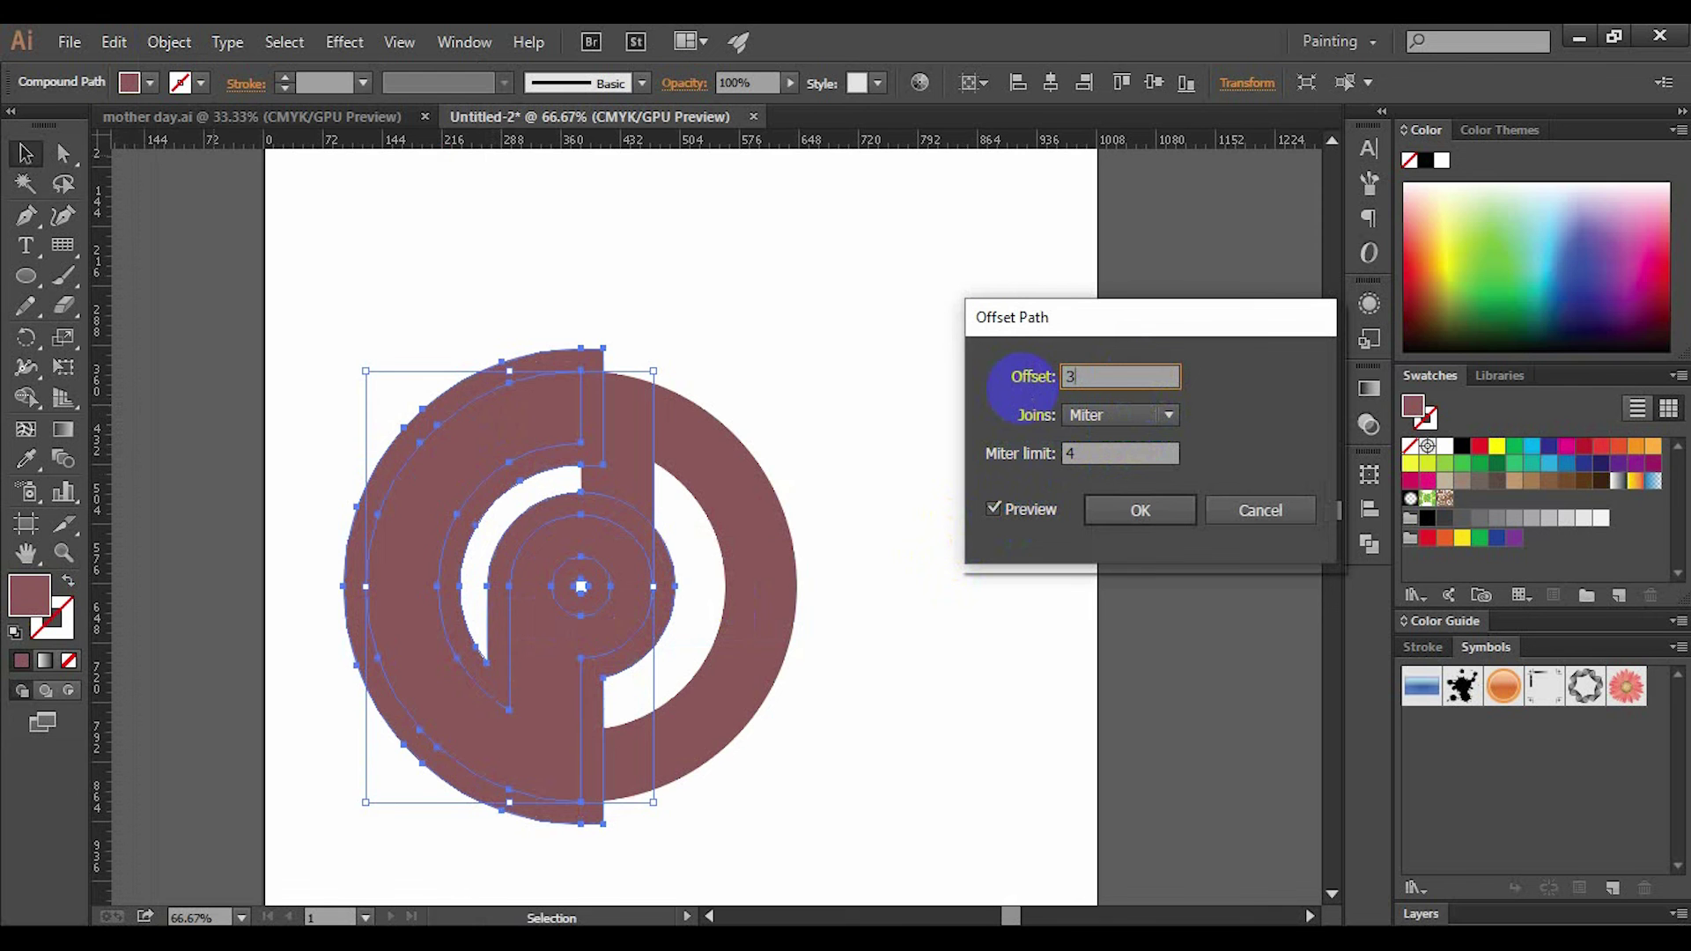
pyautogui.doubleClick(1022, 511)
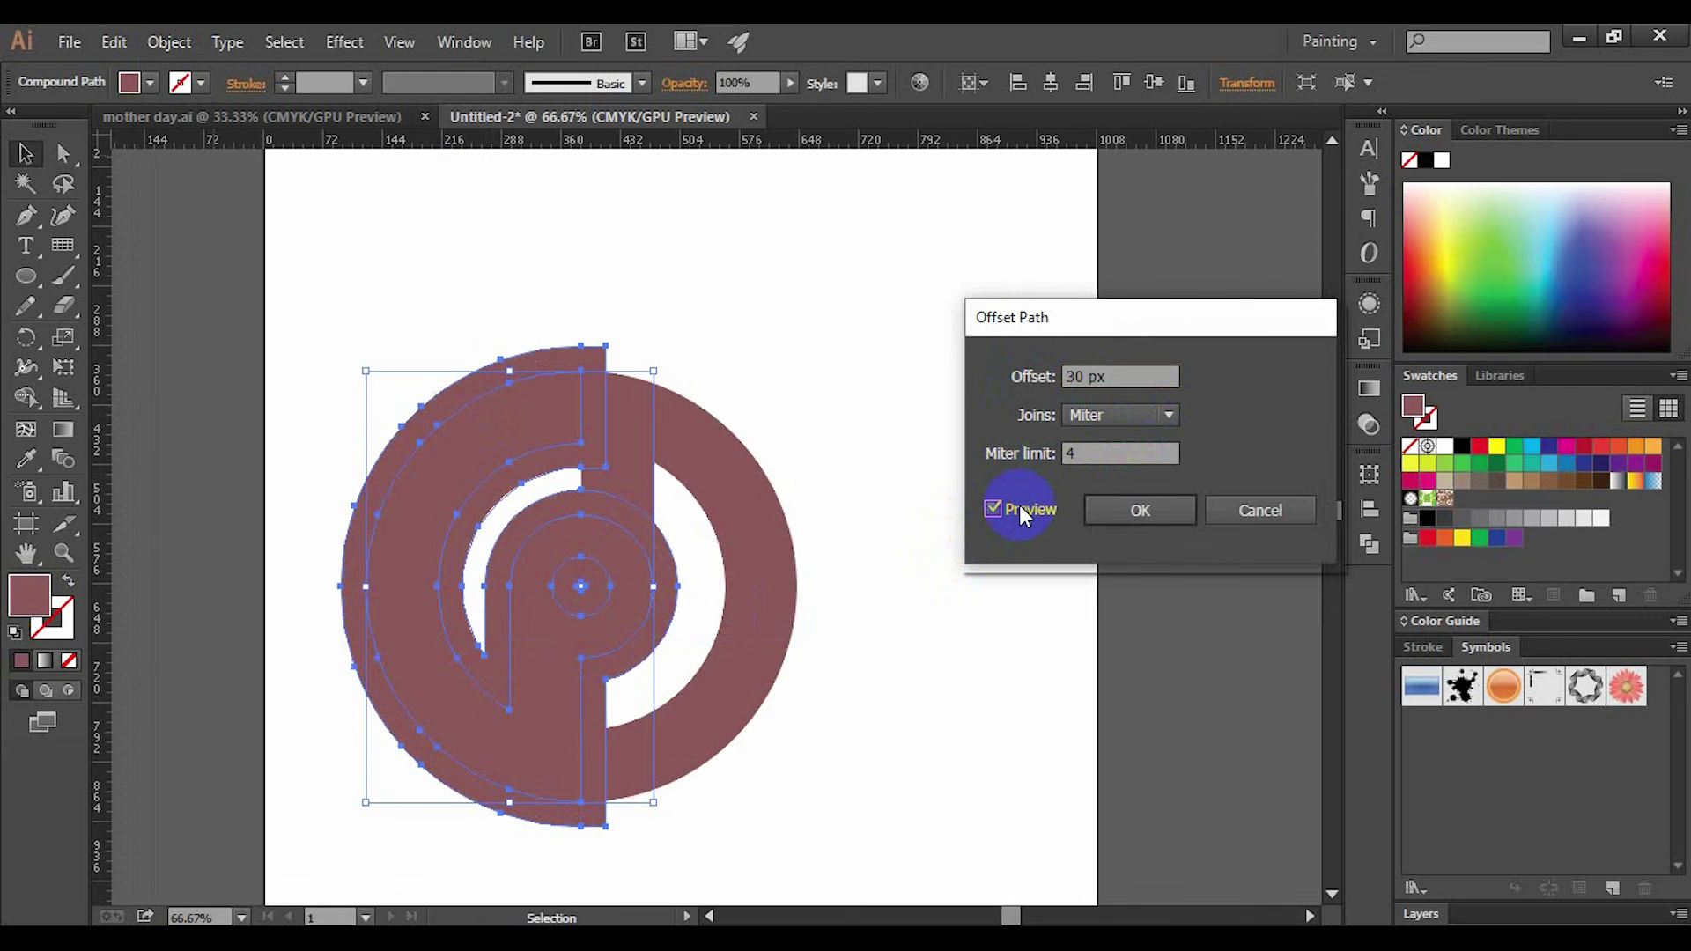
pyautogui.click(1175, 521)
# With Shape Builder, remove the piece of the d's lower outer arc that overlaps the P's offset, opening a gap beside the P's stem
pyautogui.moveTo(370, 271); pyautogui.dragTo(865, 711)
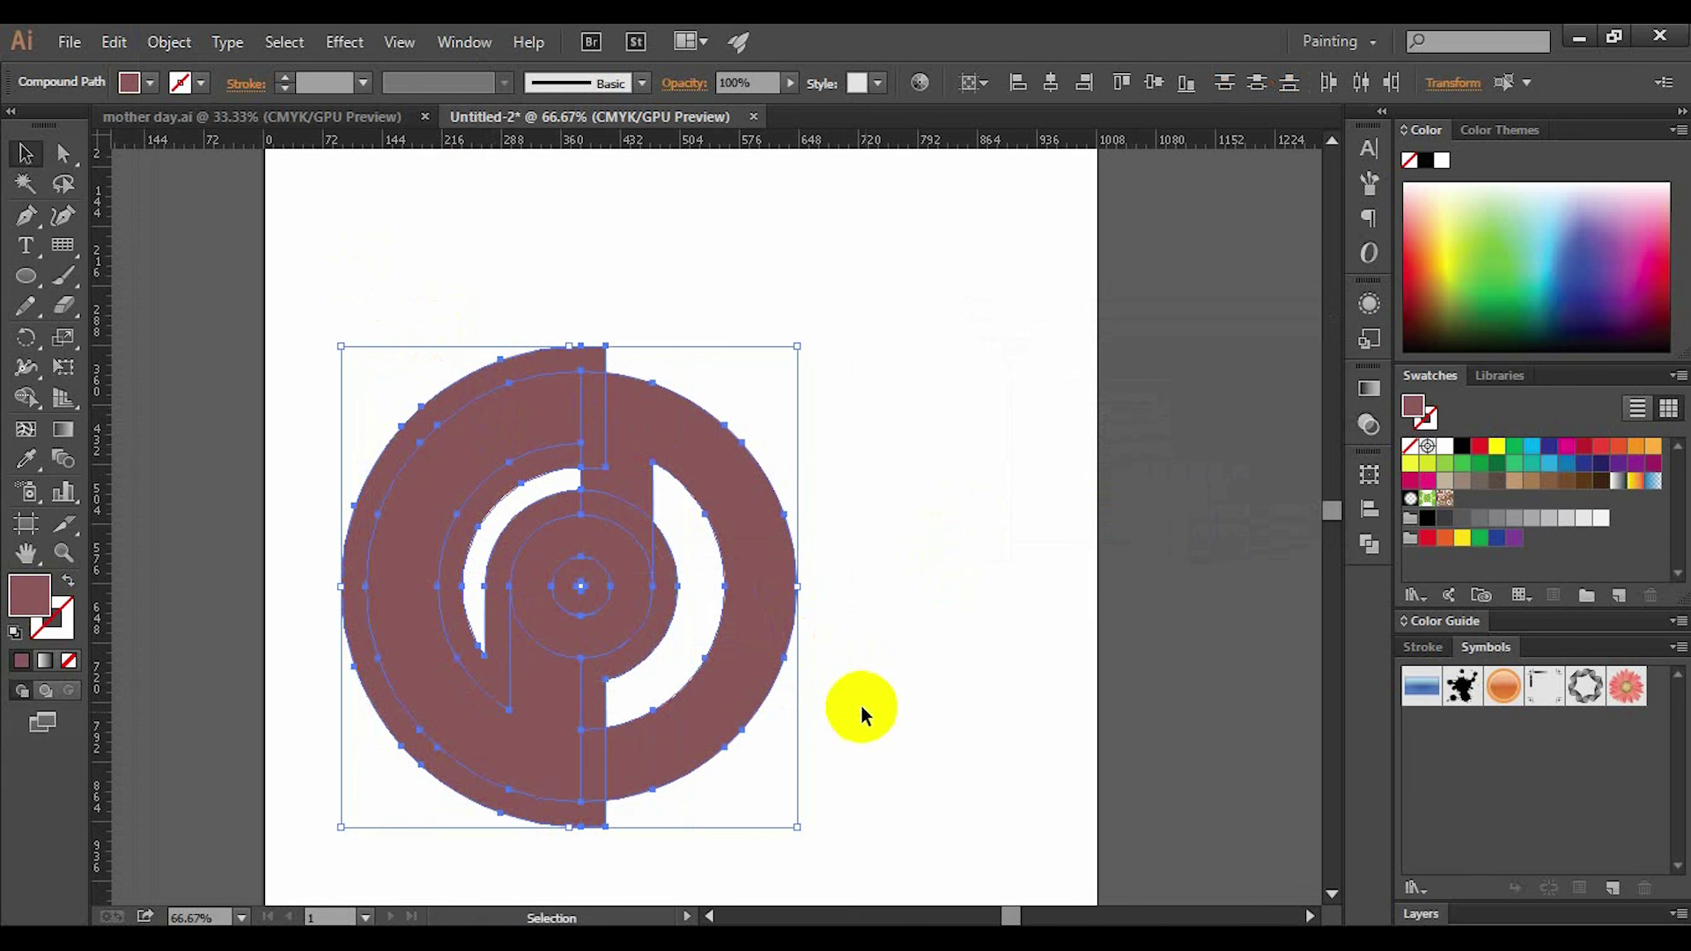
pyautogui.hotkey('shift', 'm')
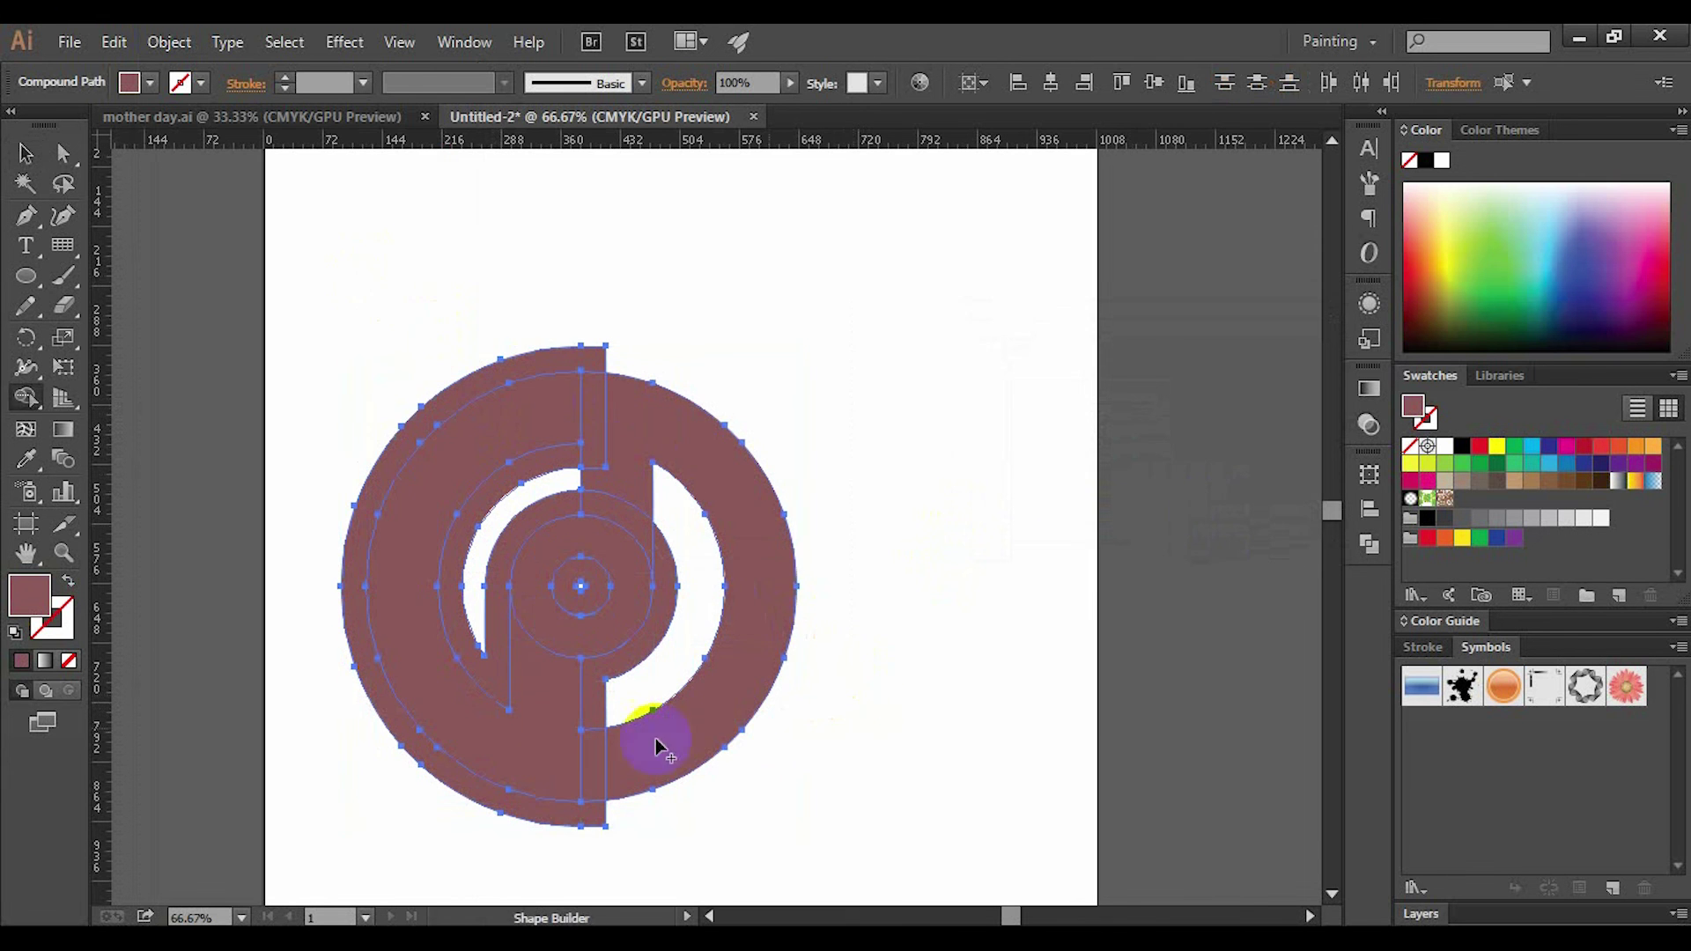
pyautogui.scroll(3, 585, 773)
pyautogui.keyDown('alt'); pyautogui.click(594, 771); pyautogui.keyUp('alt')
pyautogui.scroll(-3, 594, 770)
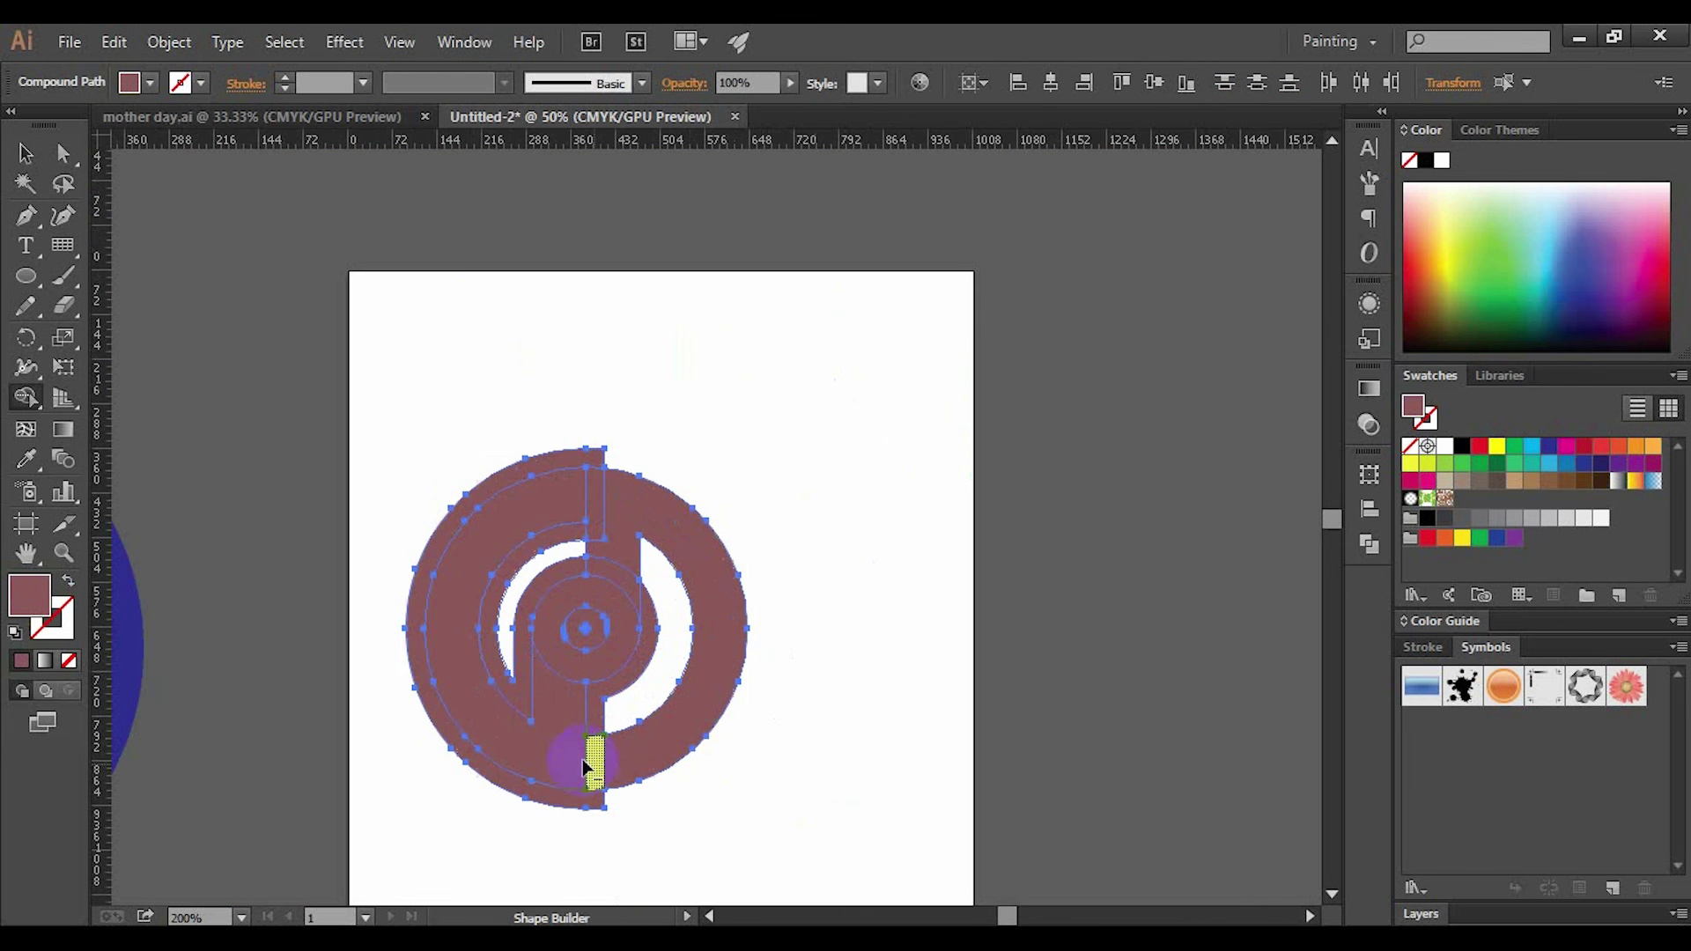
# Delete the offset copy of the P shape
pyautogui.click(24, 154)
pyautogui.click(489, 332)
pyautogui.click(568, 456)
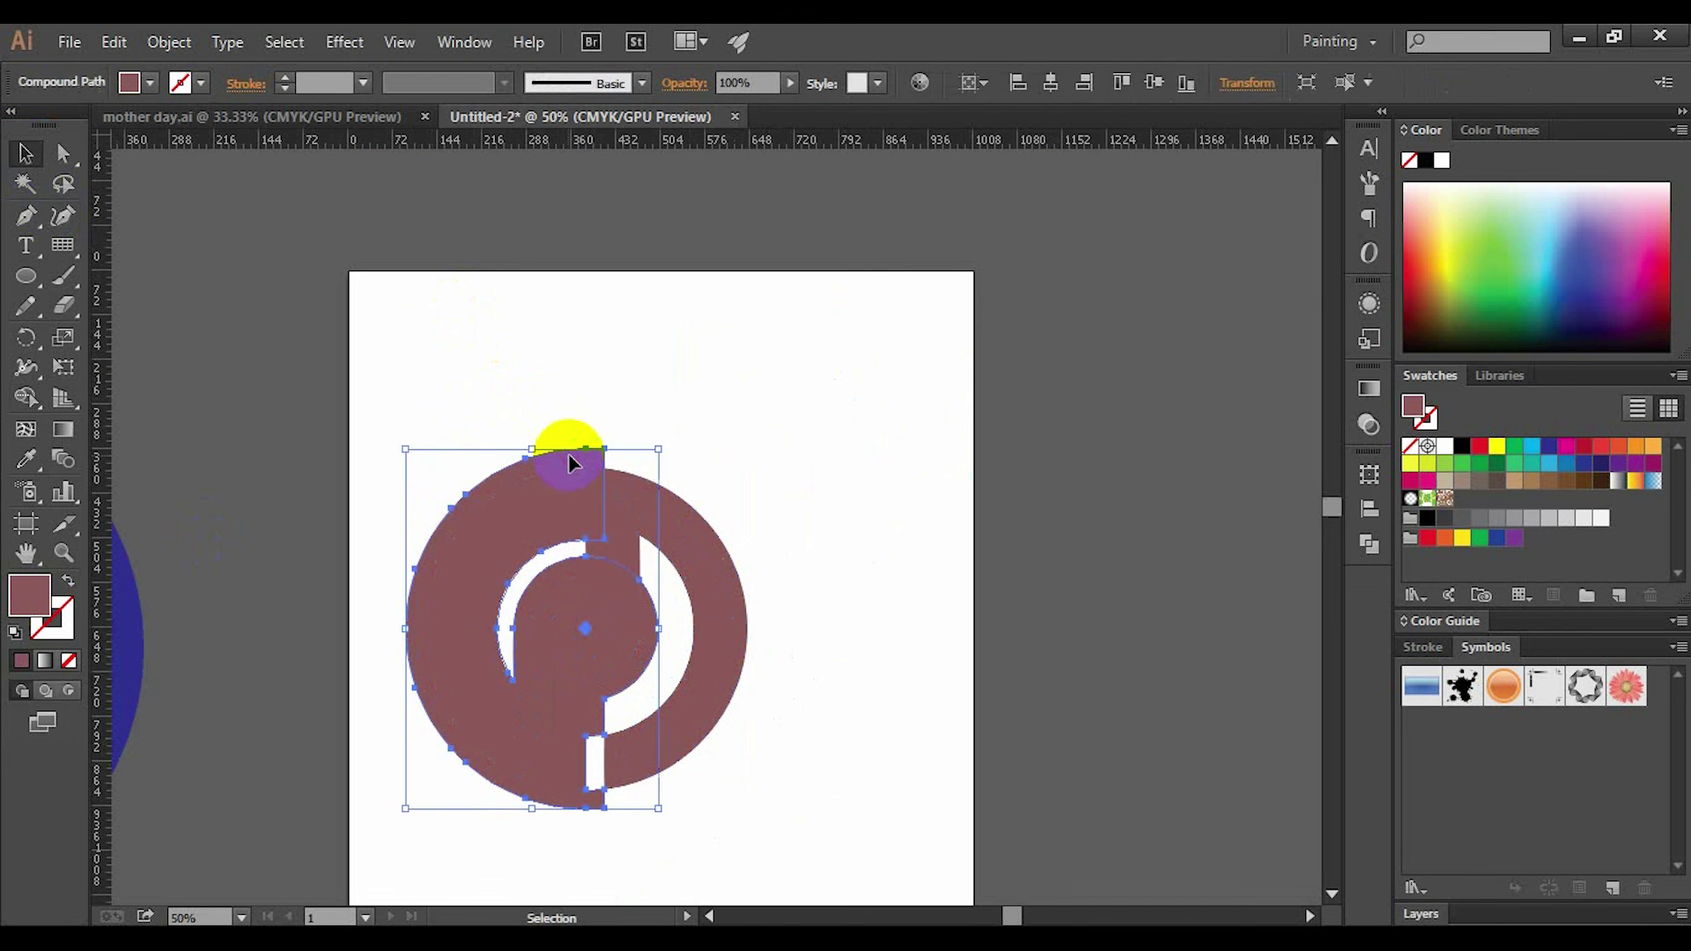
pyautogui.keyDown('shift'); pyautogui.click(568, 456); pyautogui.keyUp('shift')
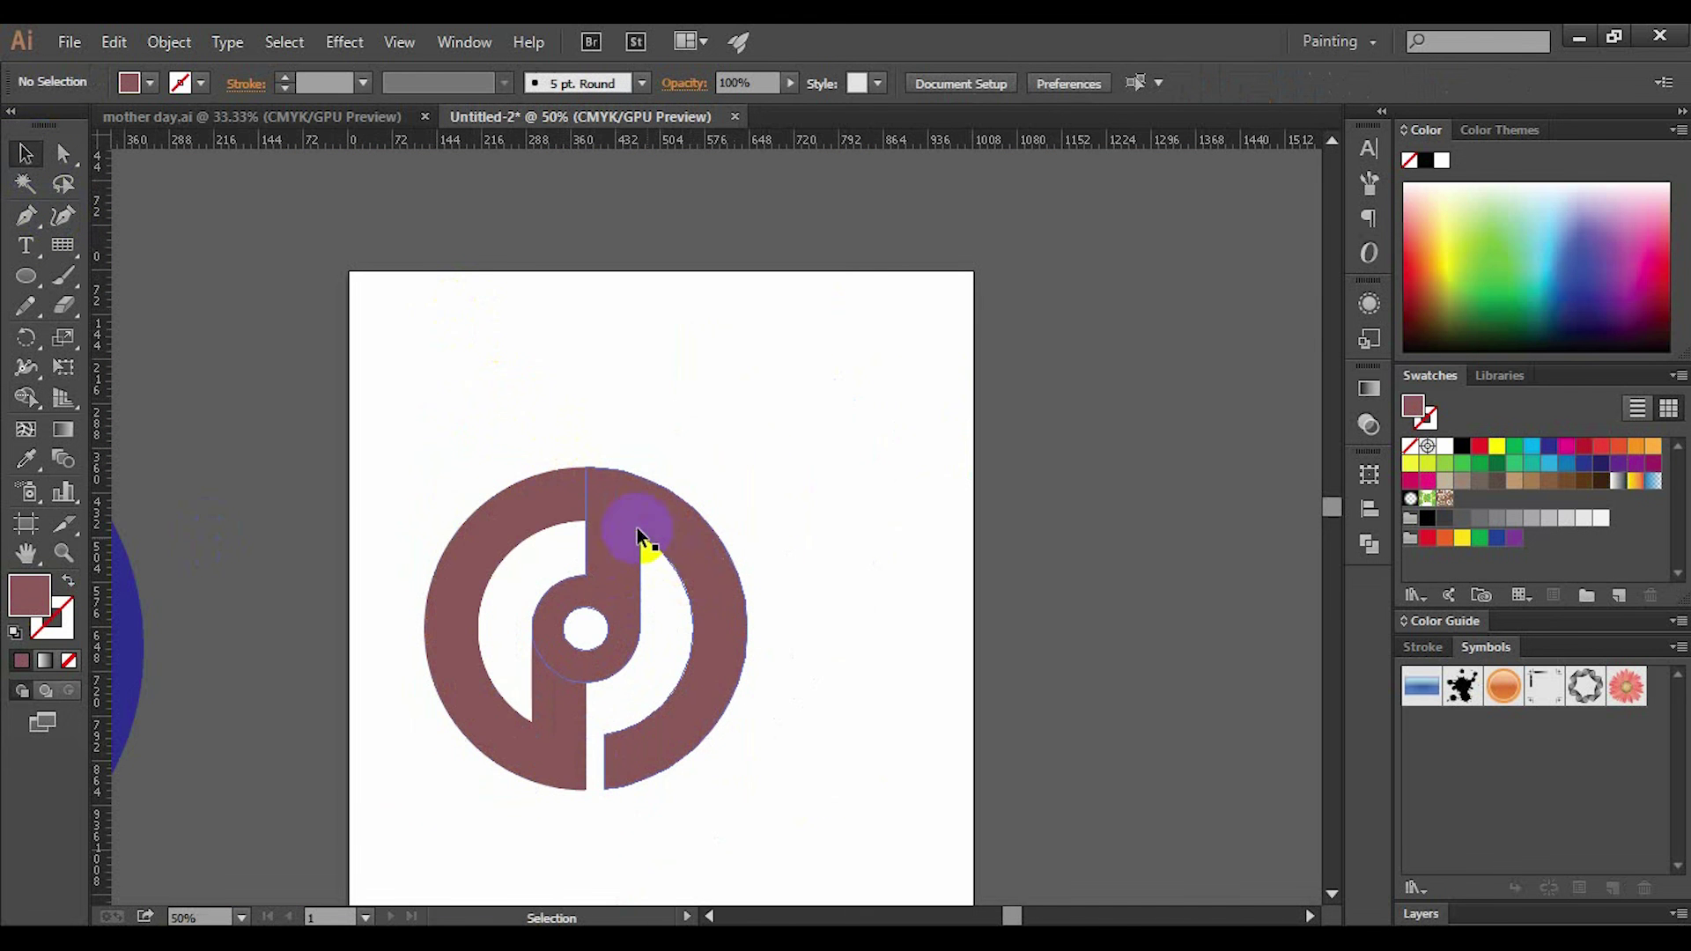
# Create an offset copy of the d shape with Offset Path at 30 px
pyautogui.click(637, 529)
pyautogui.click(169, 41)
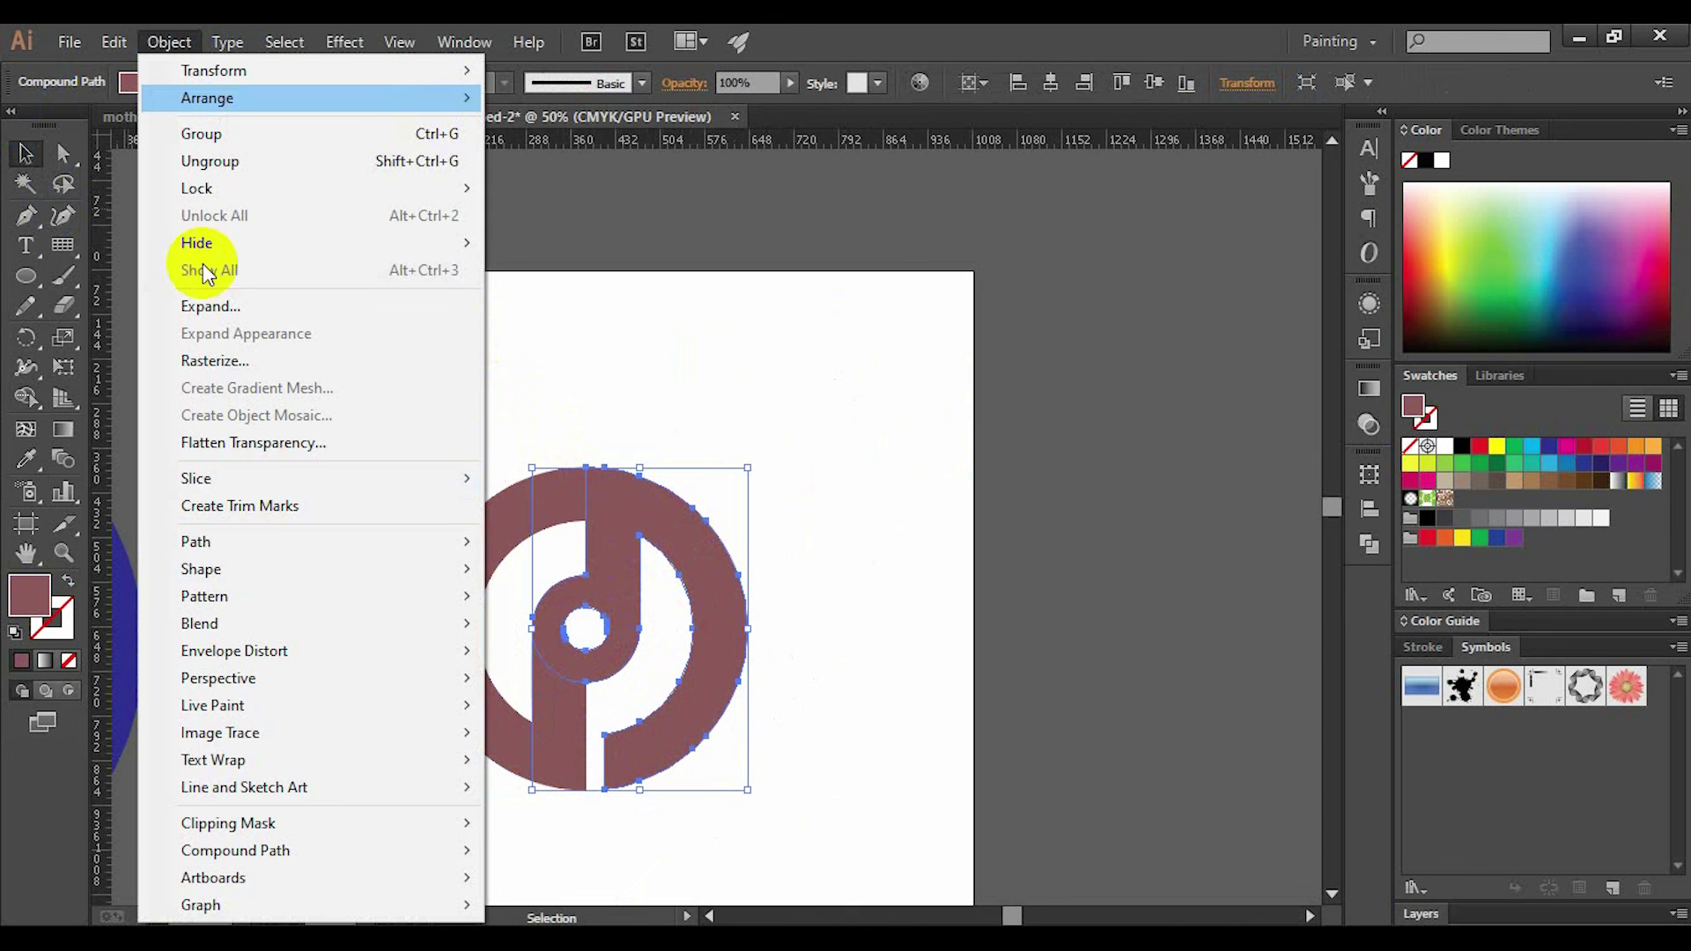
pyautogui.moveTo(246, 558)
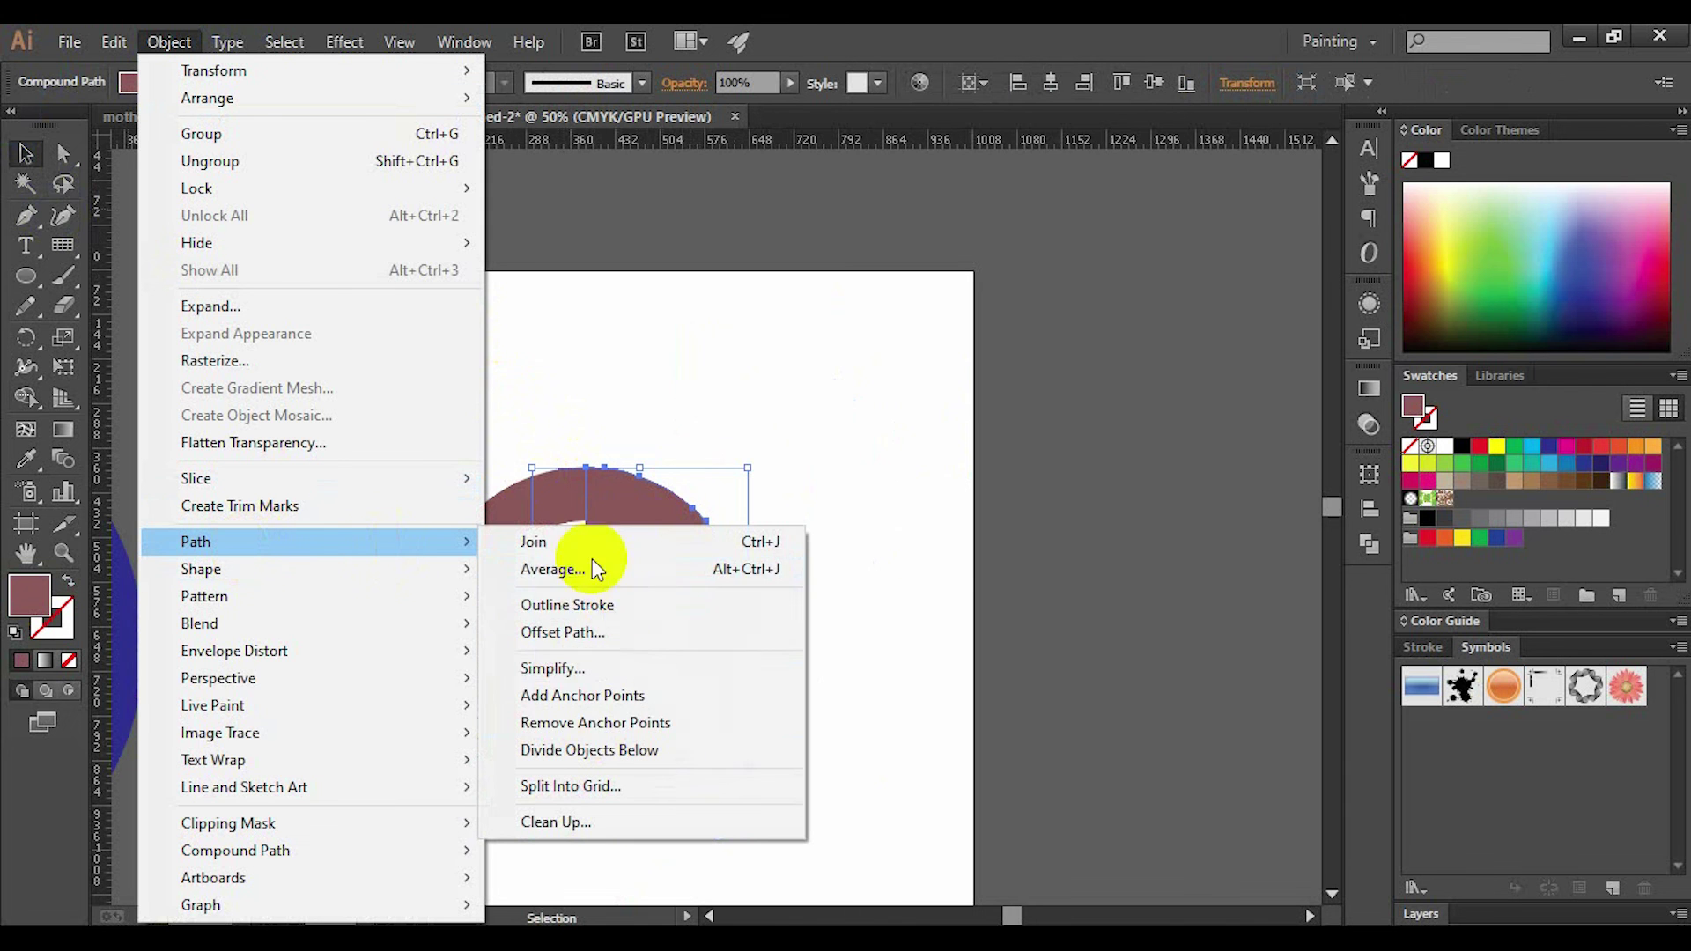
pyautogui.click(591, 629)
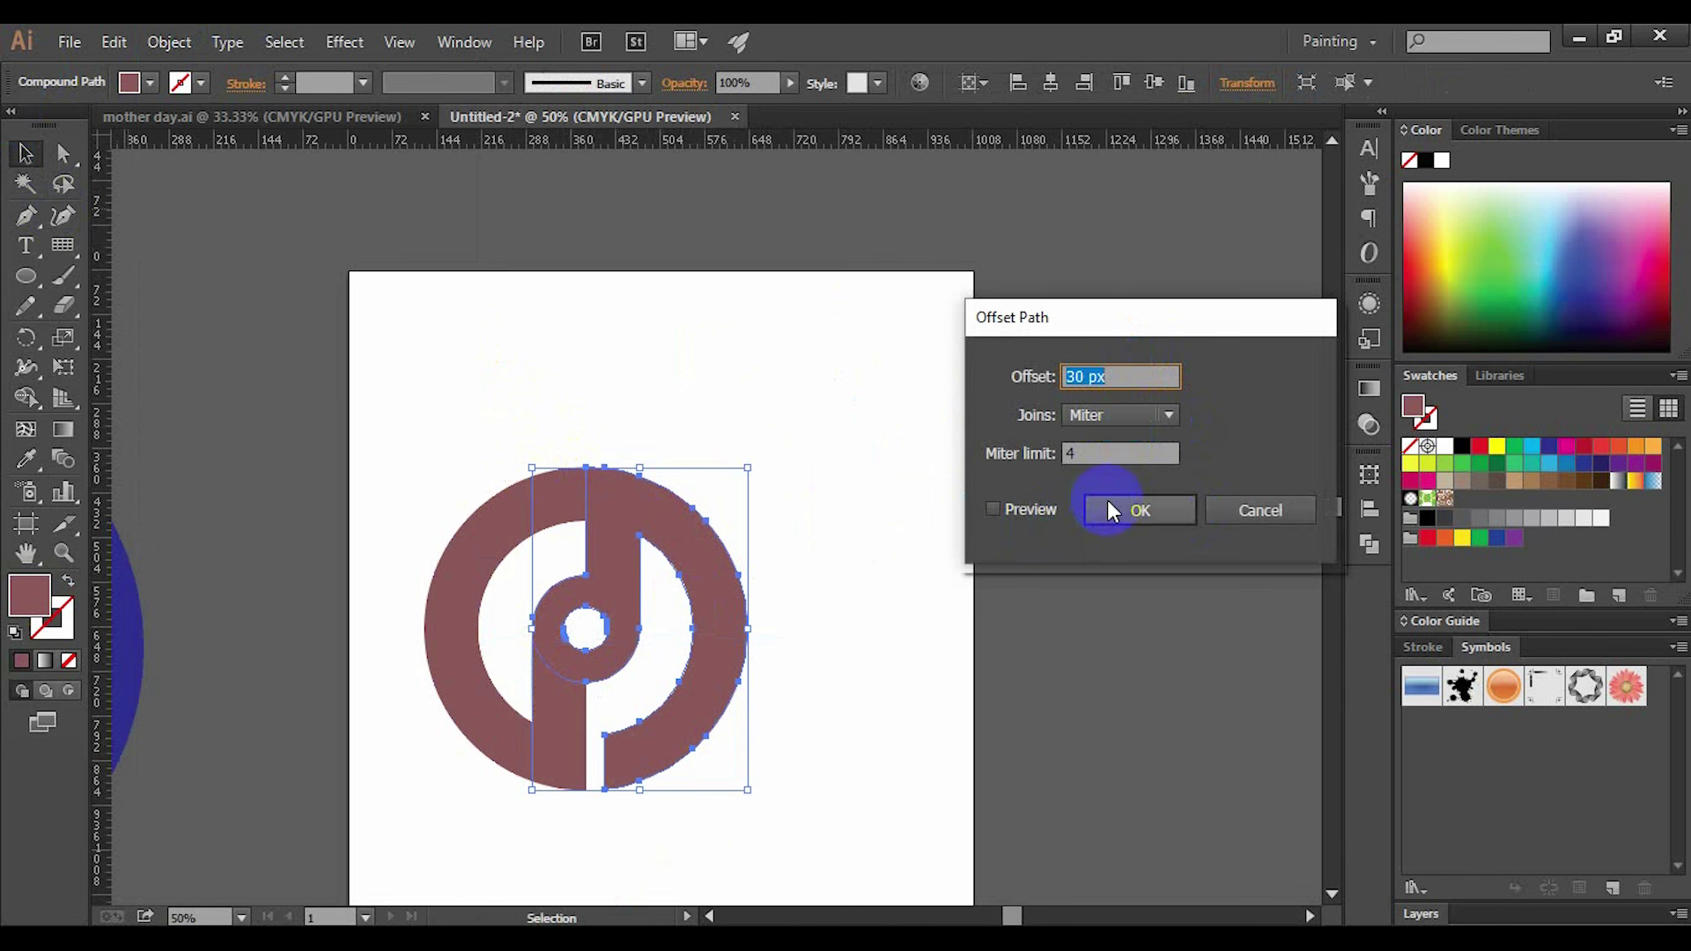
pyautogui.click(1131, 506)
# With Shape Builder, remove the end of the P's upper outer arc that overlaps the d's offset, opening a gap beside the d's stem
pyautogui.moveTo(357, 325); pyautogui.dragTo(853, 653)
pyautogui.hotkey('shift', 'm')
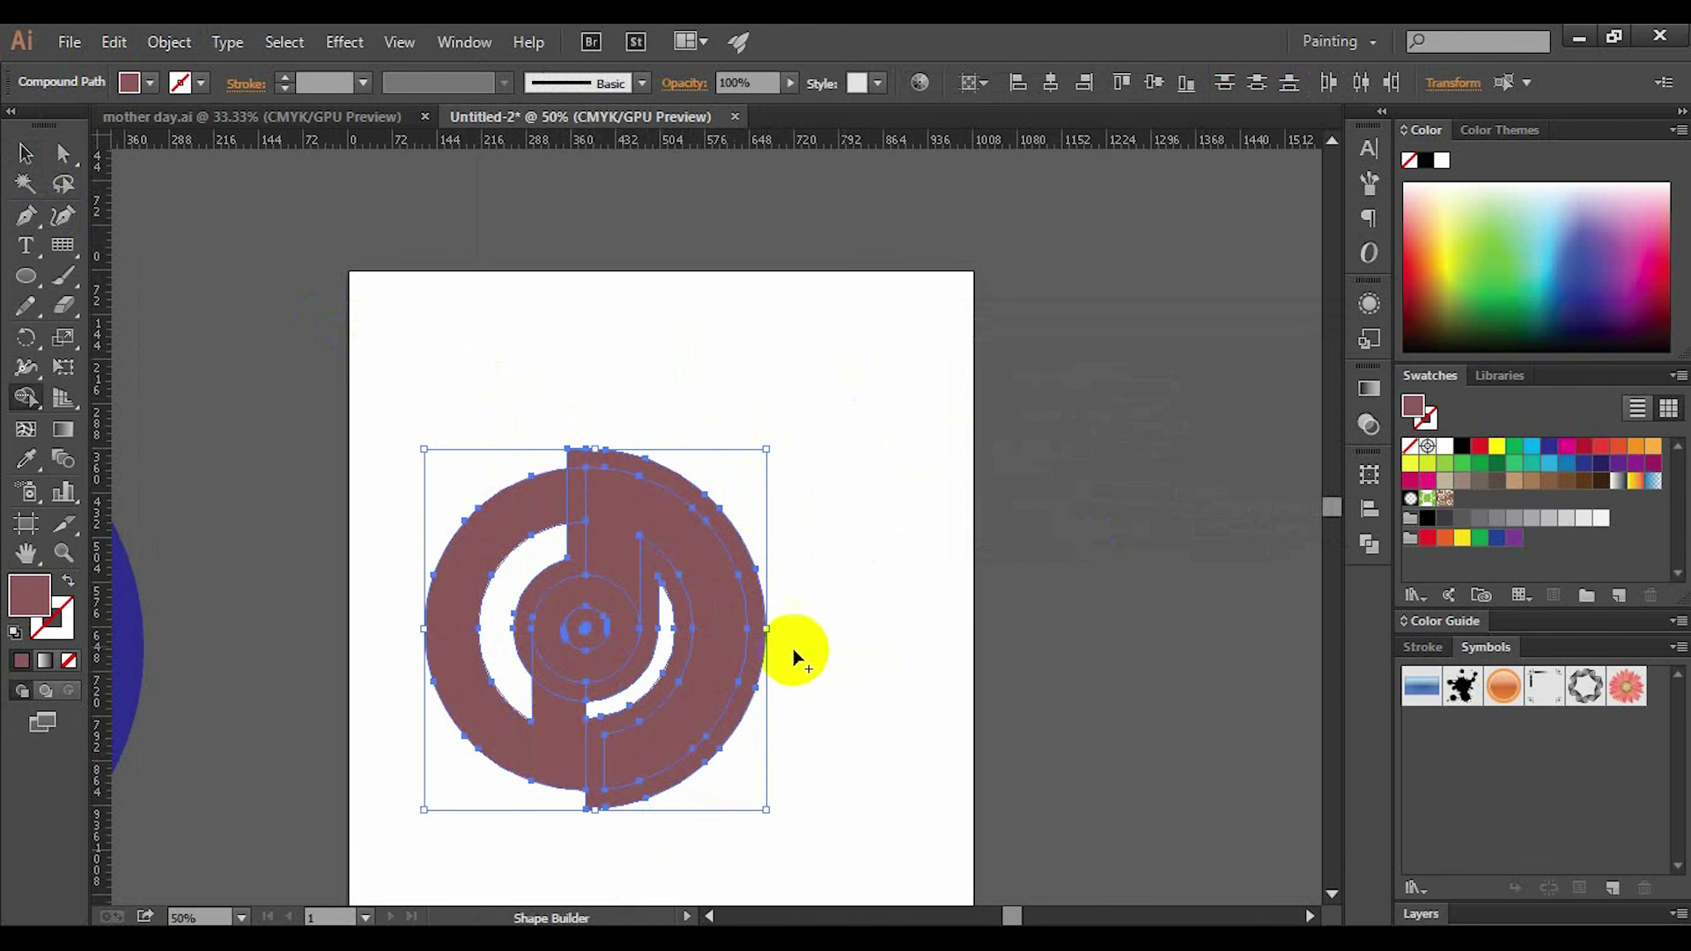
pyautogui.scroll(2, 585, 507)
pyautogui.keyDown('alt'); pyautogui.click(573, 497); pyautogui.keyUp('alt')
# Delete the offset copy of the d shape
pyautogui.click(26, 153)
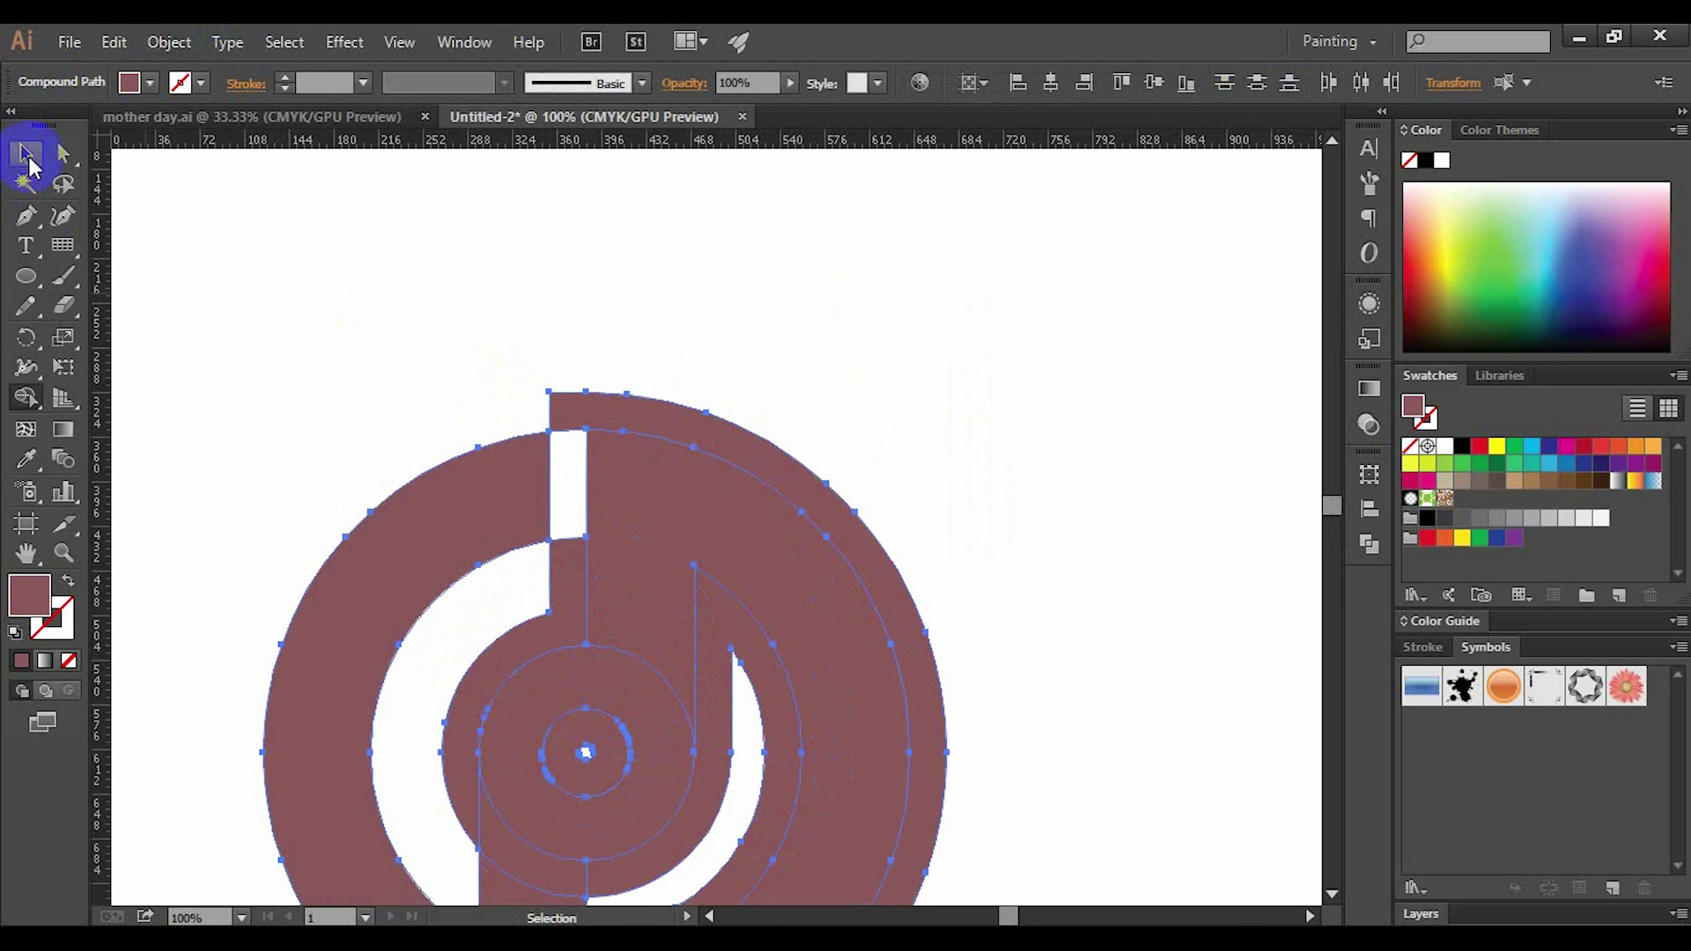
pyautogui.click(404, 250)
pyautogui.click(604, 393)
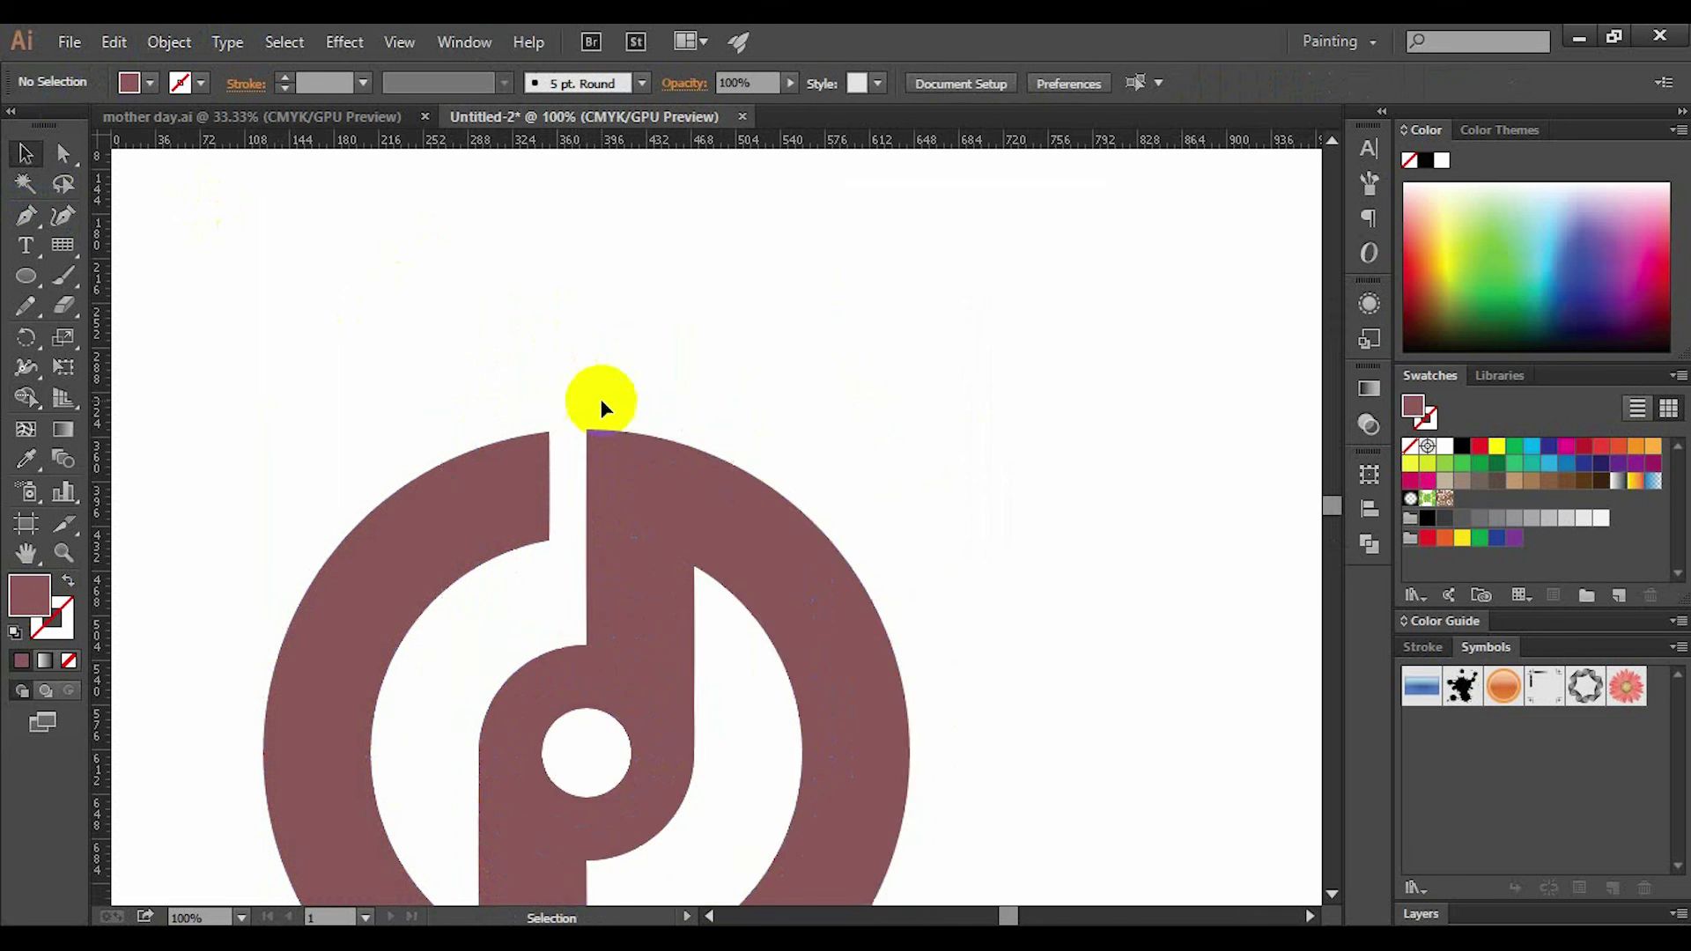
# Draw a horizontal line segment across the middle of the inner ring, from its left edge to its right edge
pyautogui.scroll(-1, 602, 402)
pyautogui.scroll(-1, 604, 405)
pyautogui.scroll(3, 622, 574)
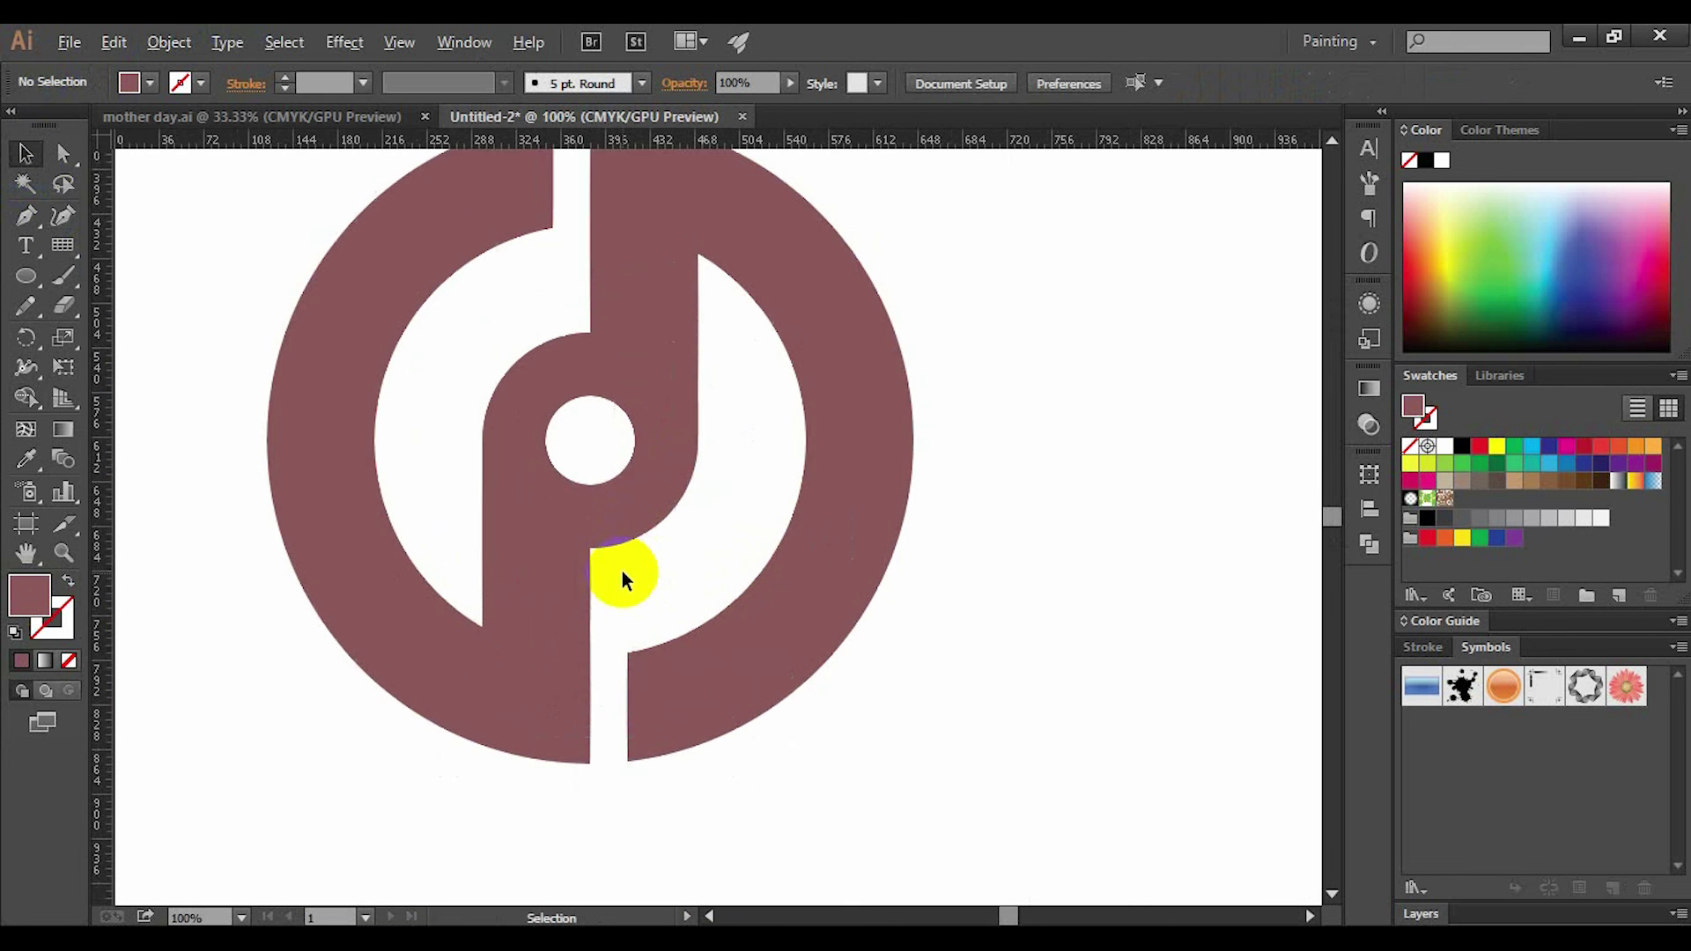
pyautogui.press('space')
pyautogui.moveTo(650, 599); pyautogui.dragTo(653, 649)
pyautogui.scroll(1, 436, 440)
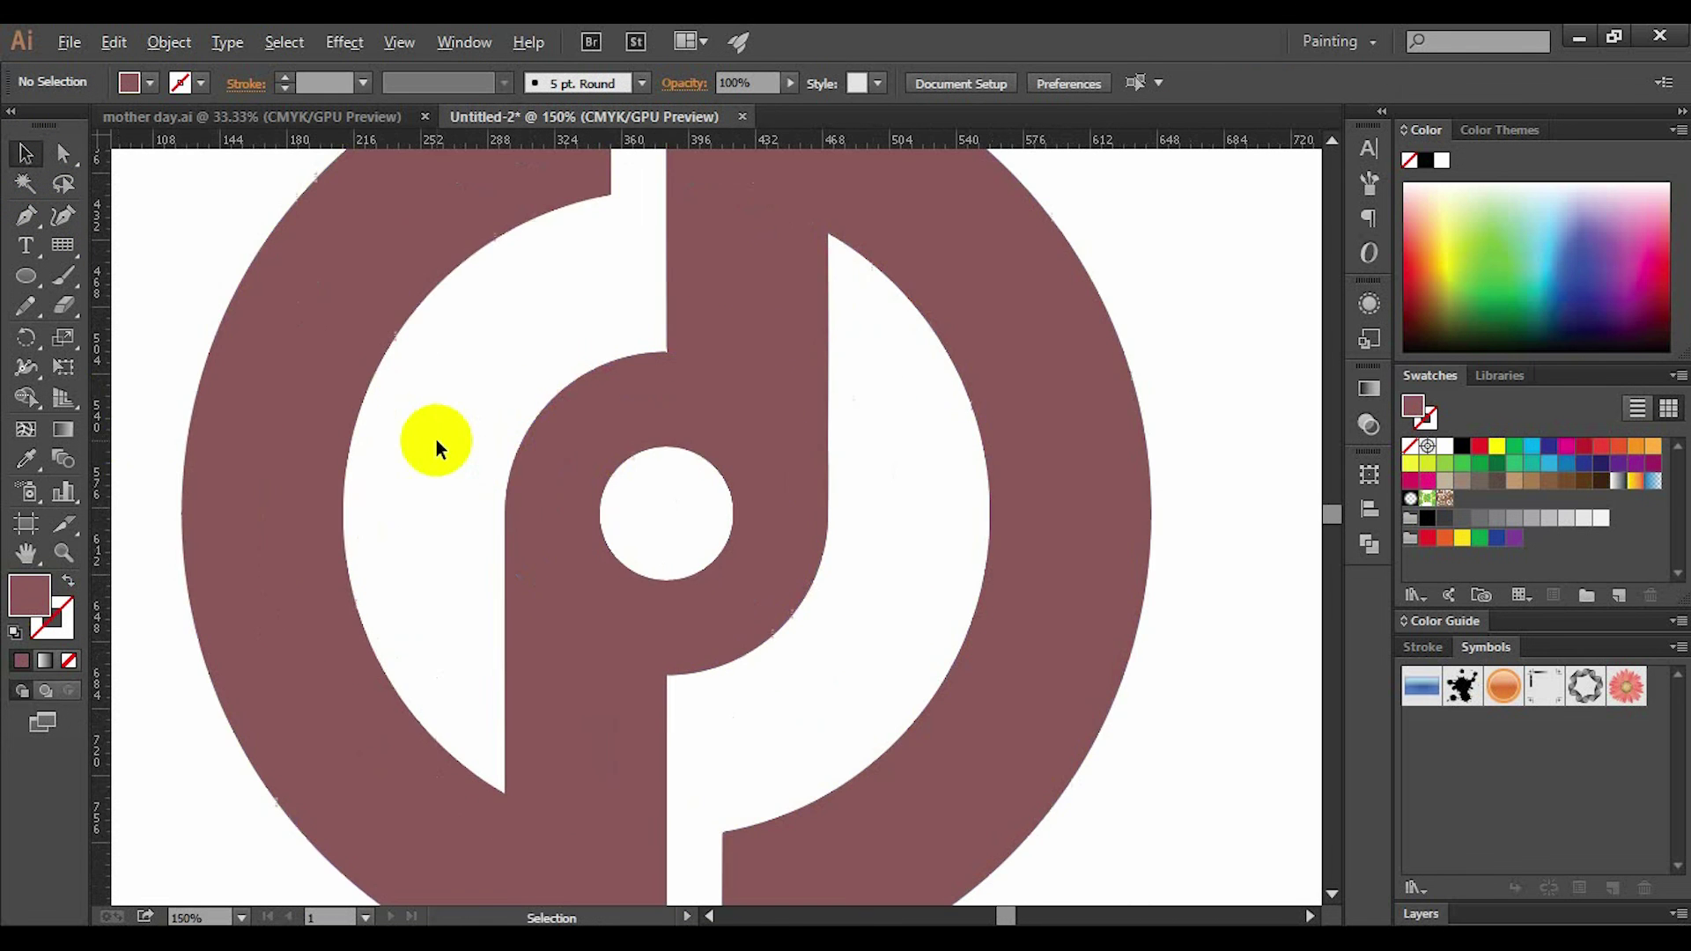
pyautogui.click(35, 215)
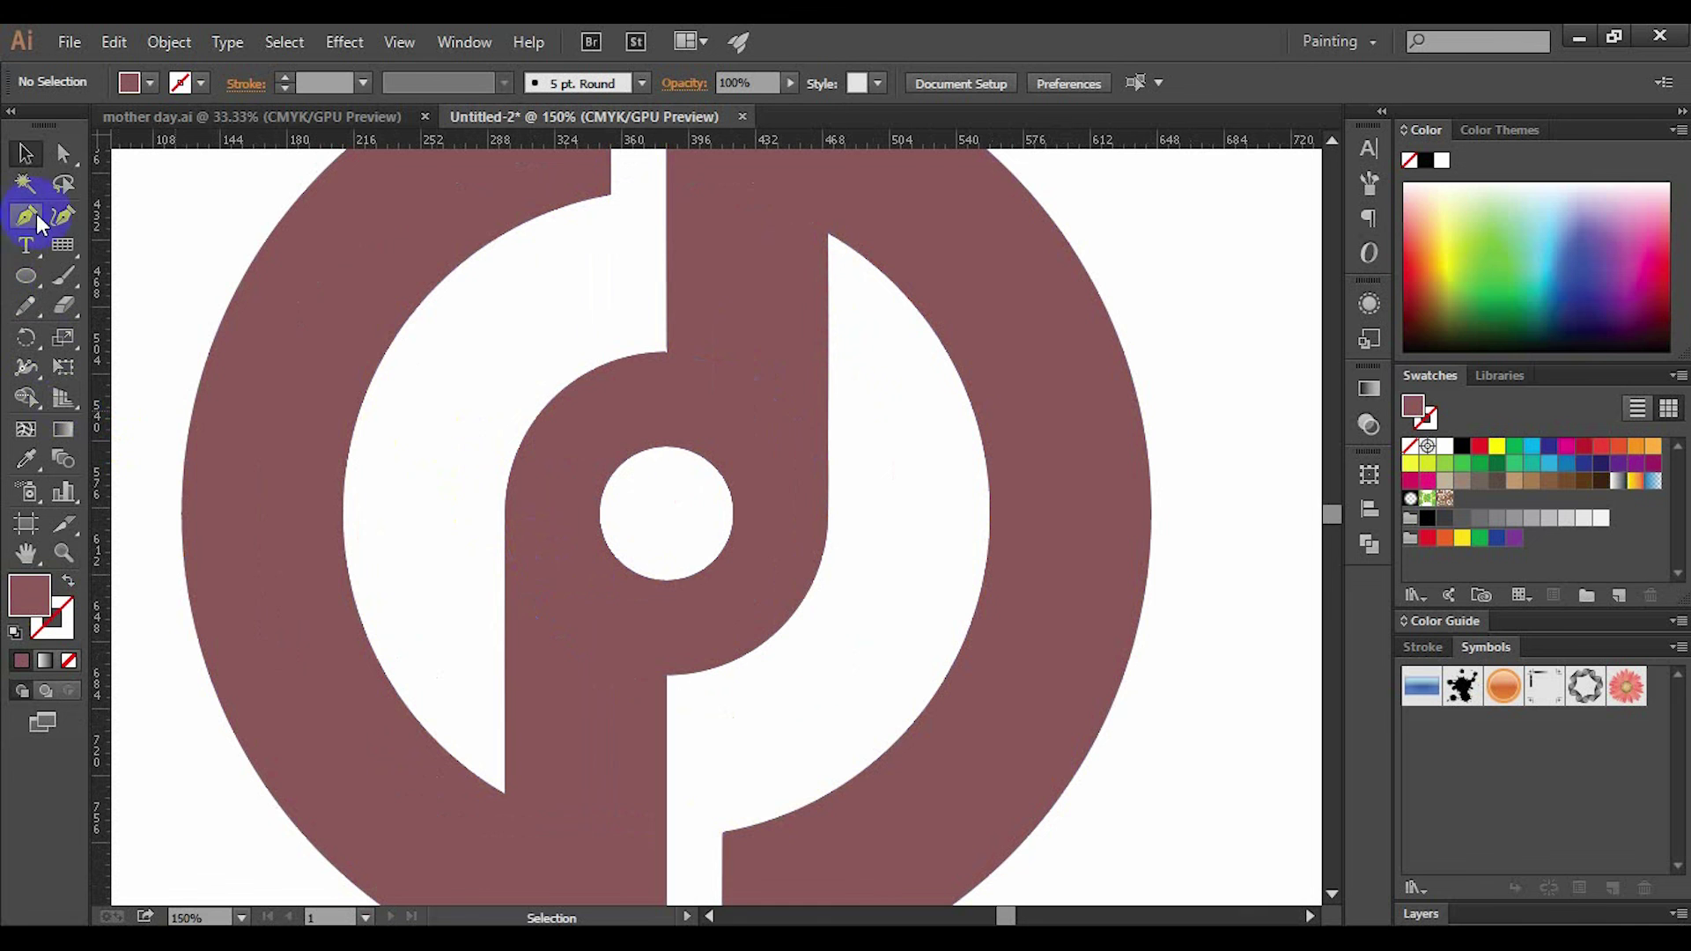
pyautogui.moveTo(63, 247); pyautogui.dragTo(172, 243)
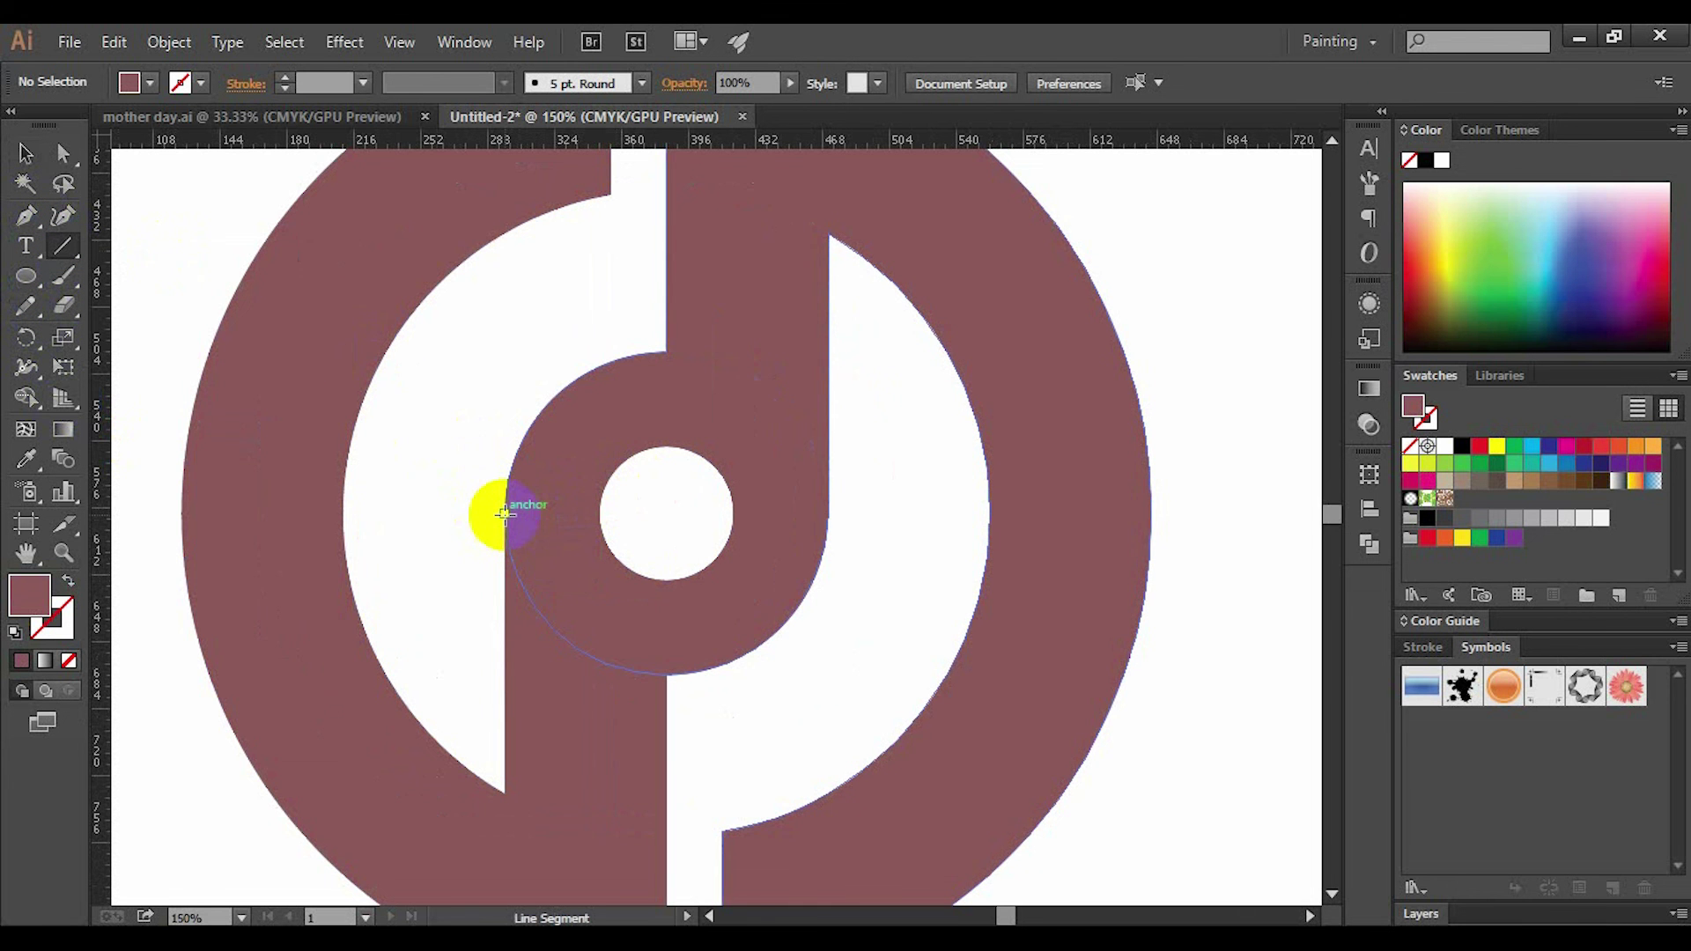
pyautogui.moveTo(504, 515); pyautogui.dragTo(828, 513)
# Select the line with the d shape and remove the lower half of the d's inner ring with Shape Builder
pyautogui.click(24, 153)
pyautogui.keyDown('shift'); pyautogui.click(951, 388); pyautogui.keyUp('shift')
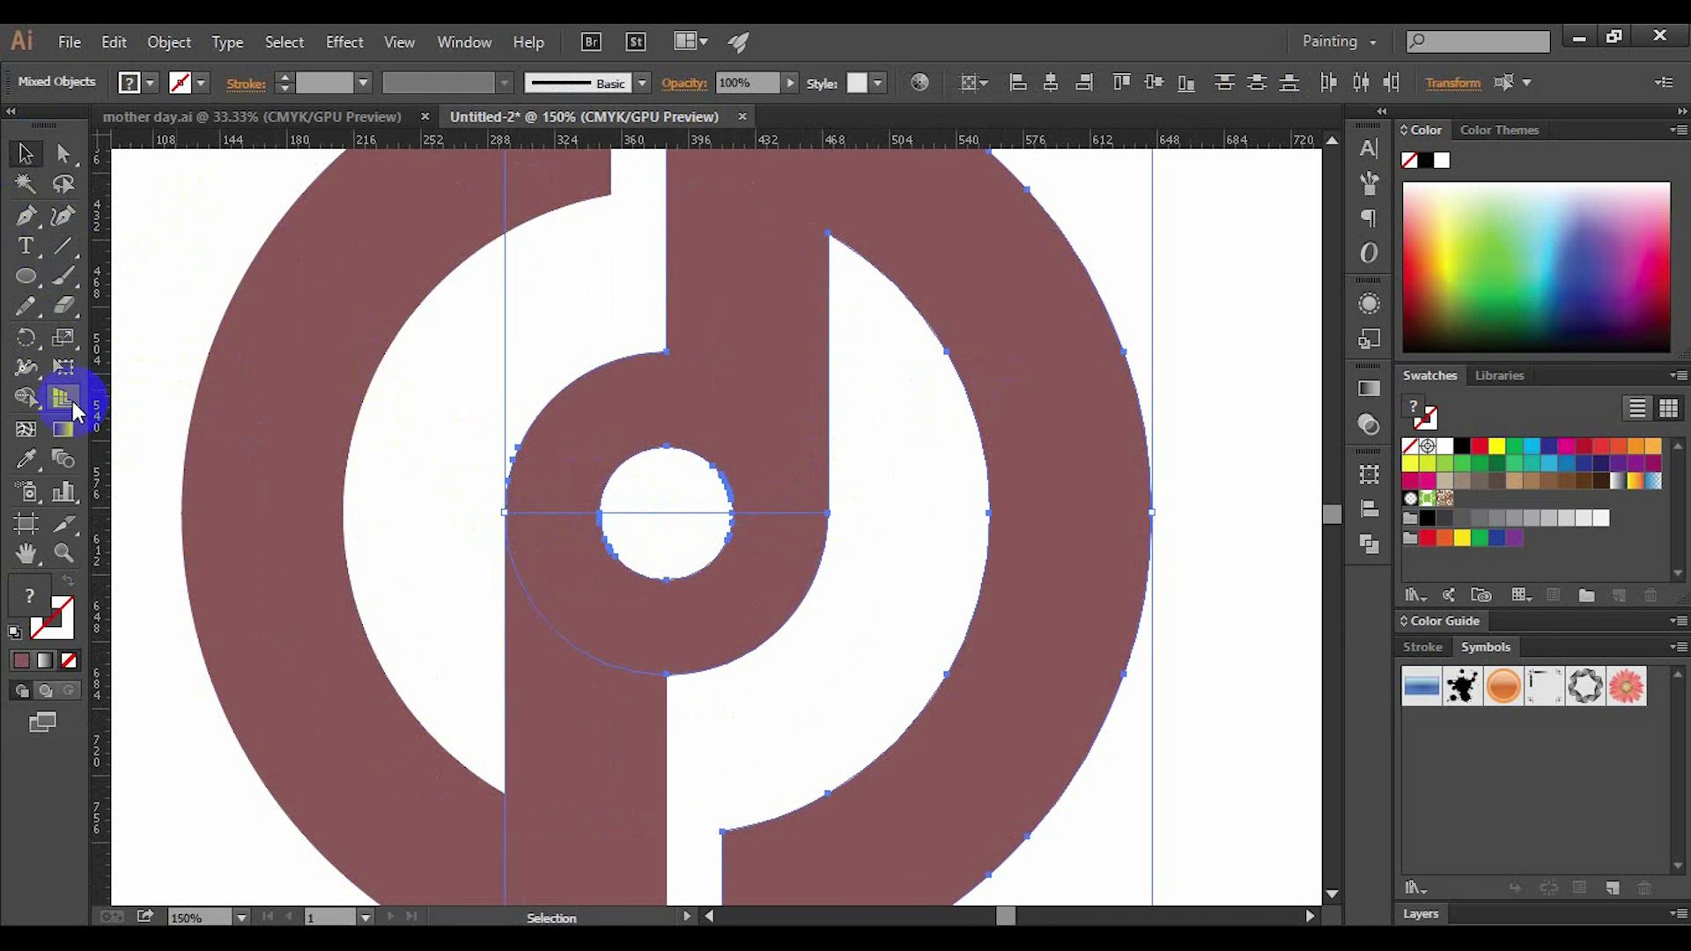
pyautogui.click(30, 310)
pyautogui.click(27, 398)
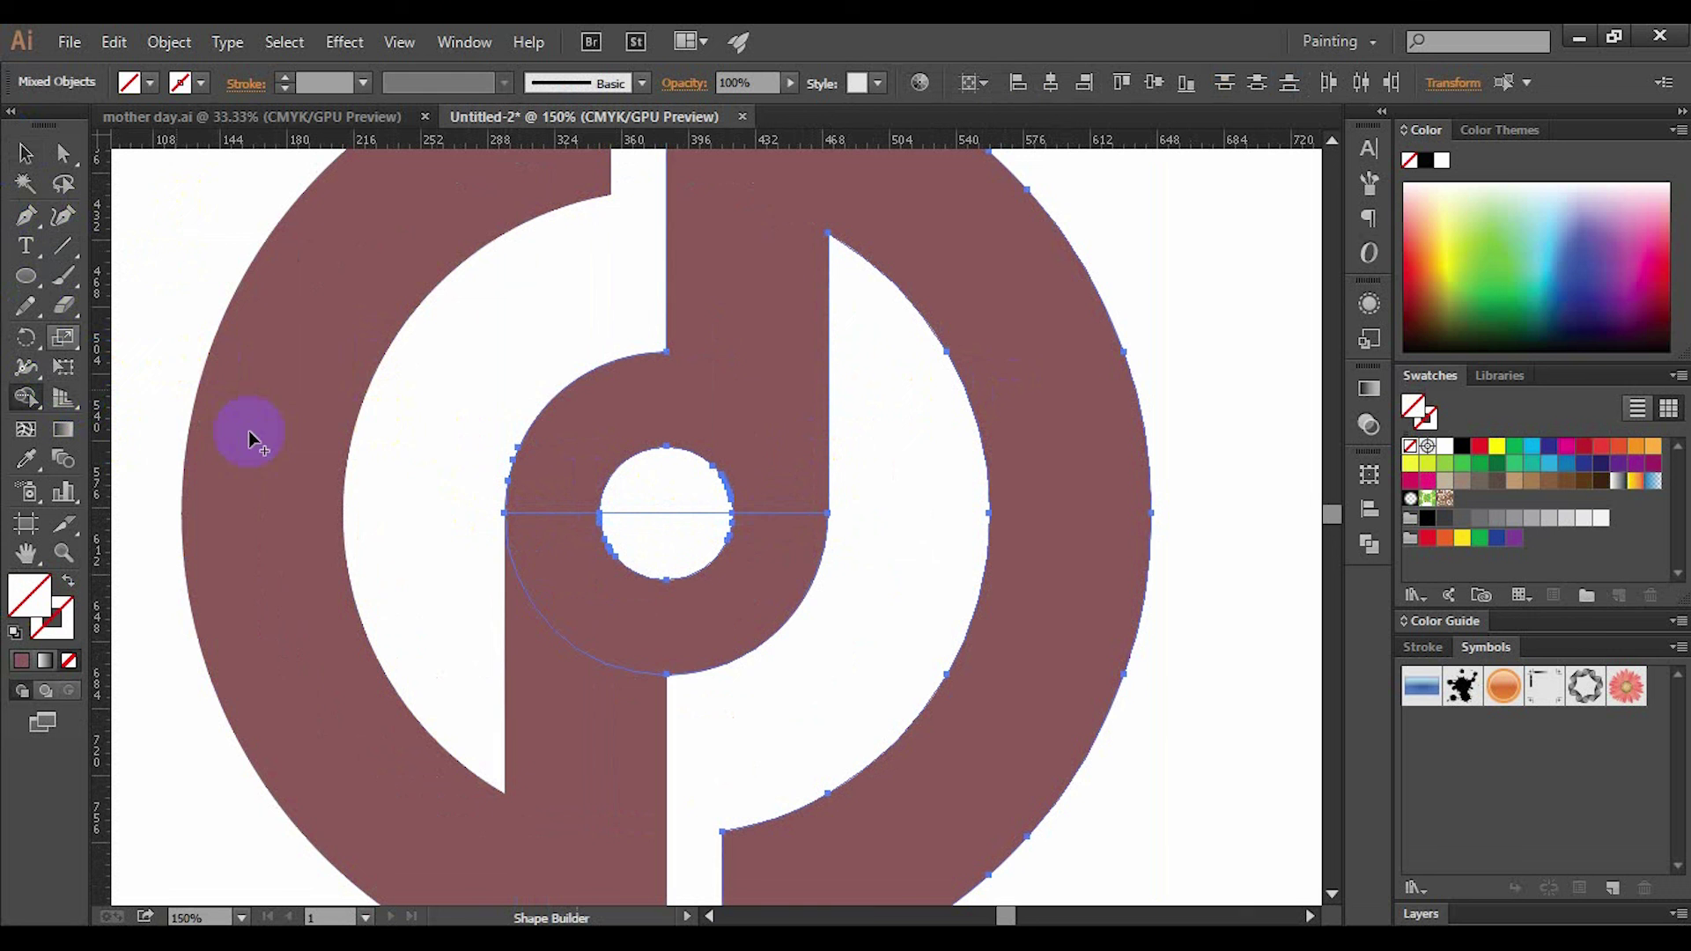
pyautogui.click(588, 588)
# Delete the dividing line across the centre hole
pyautogui.click(25, 153)
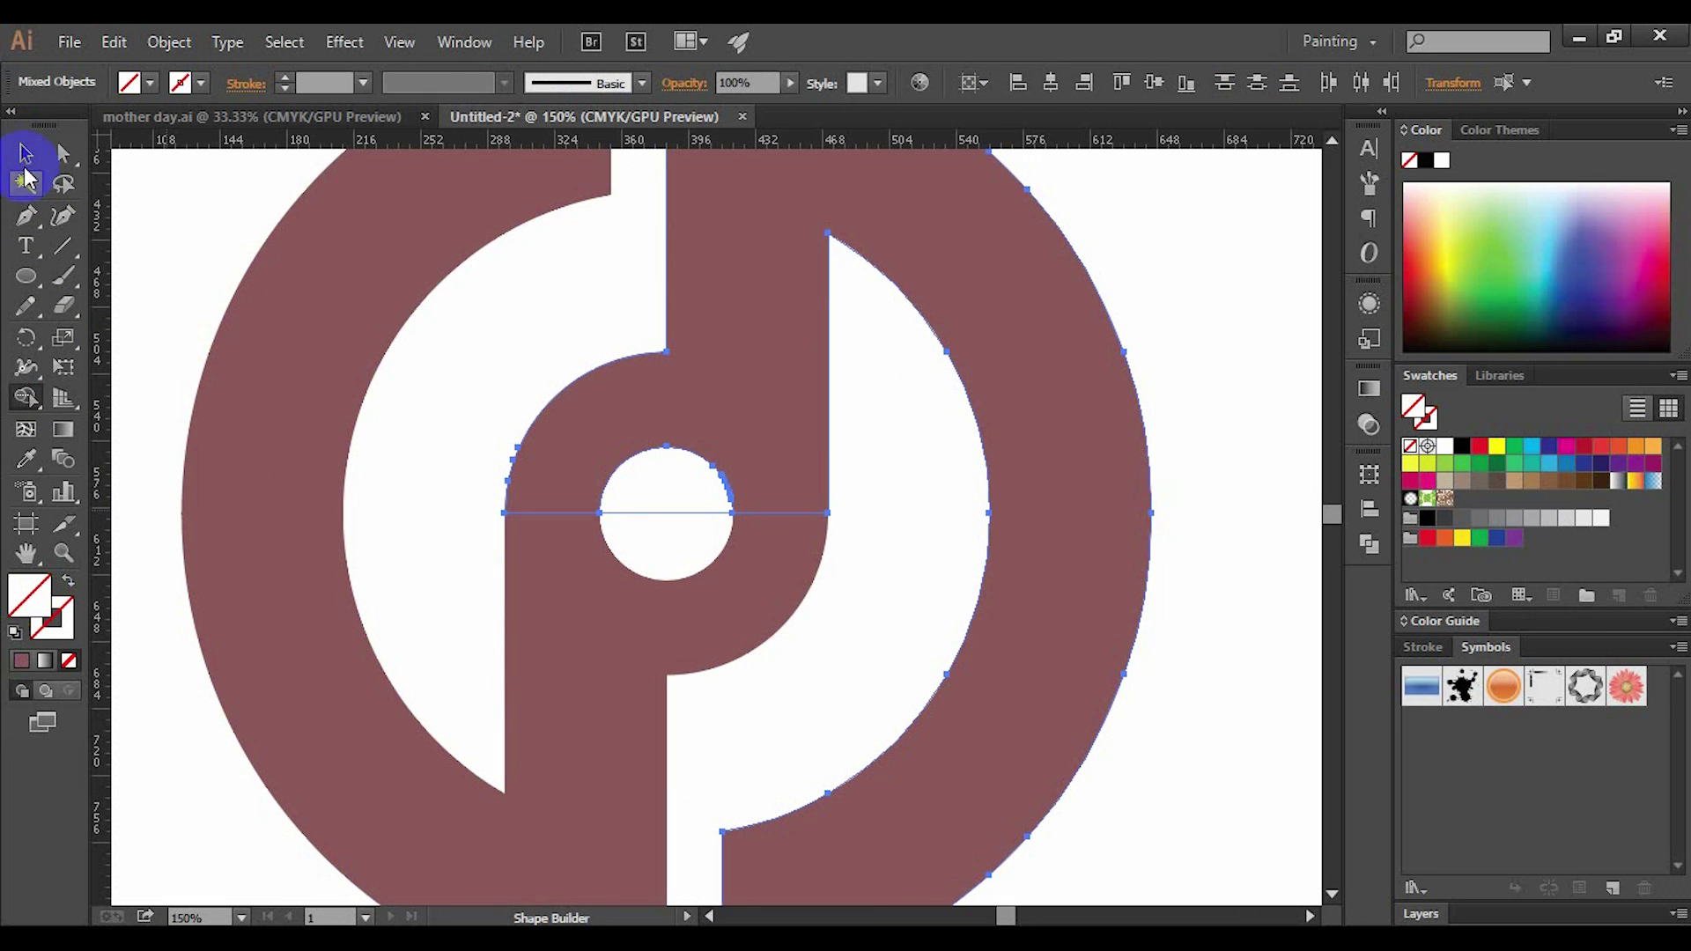
pyautogui.click(442, 479)
pyautogui.click(652, 518)
pyautogui.press('Delete')
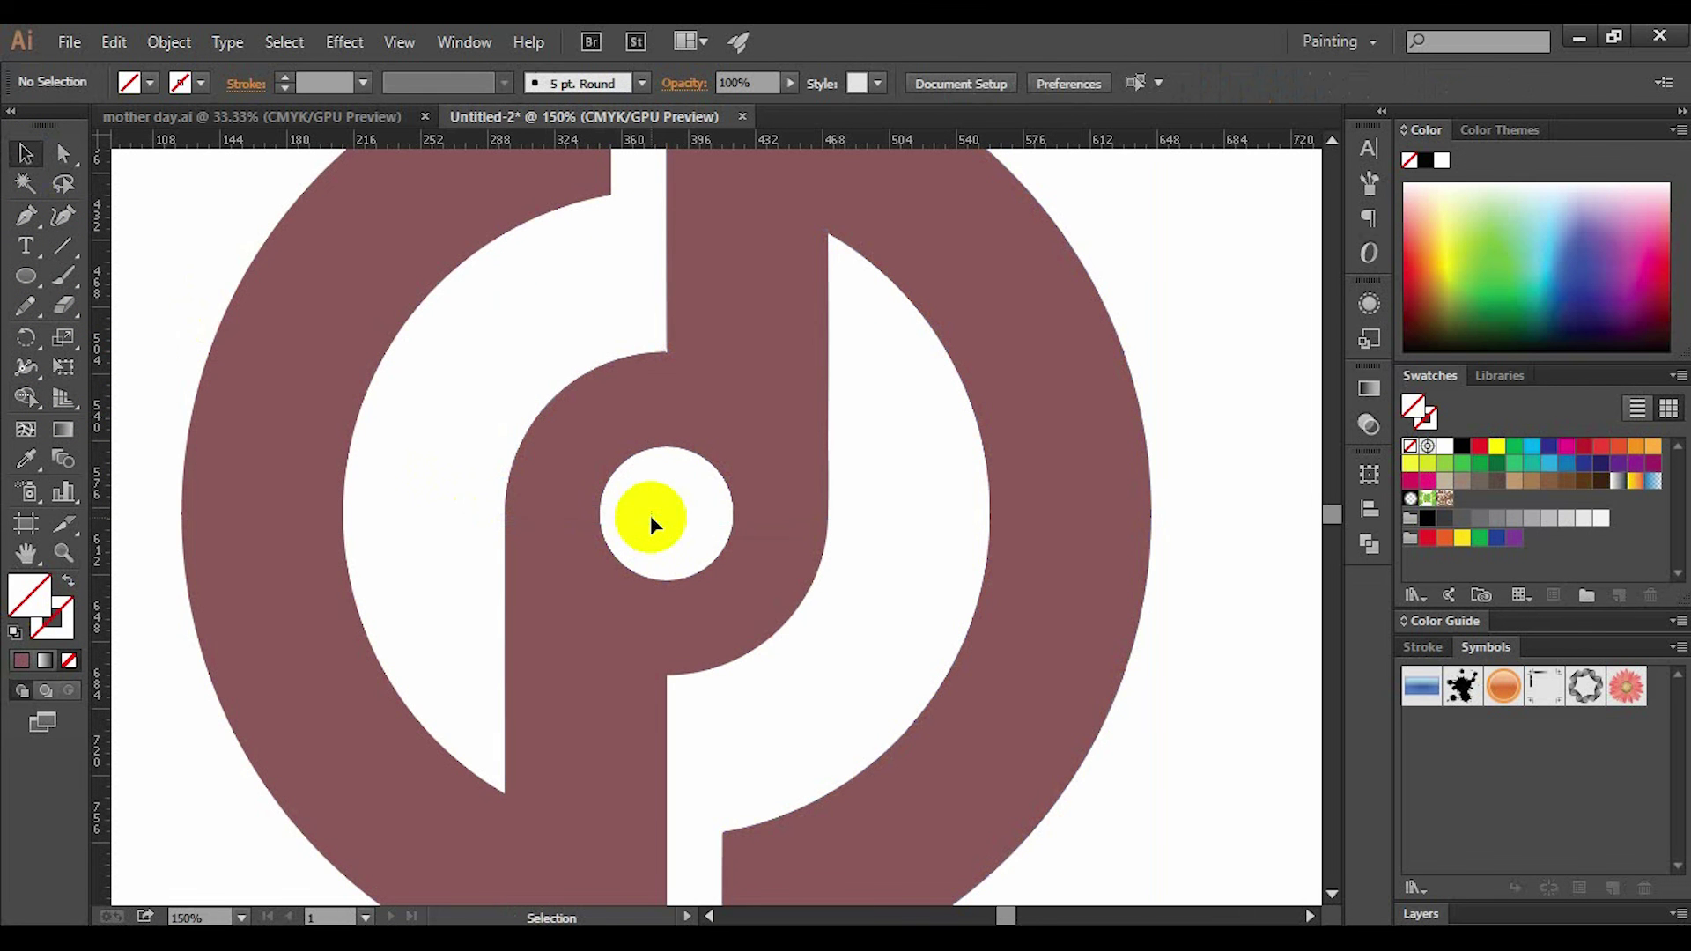
# Fill the P shape with the light cyan-blue swatch
pyautogui.hotkey('ctrl', '-')
pyautogui.hotkey('ctrl', '-')
pyautogui.click(467, 425)
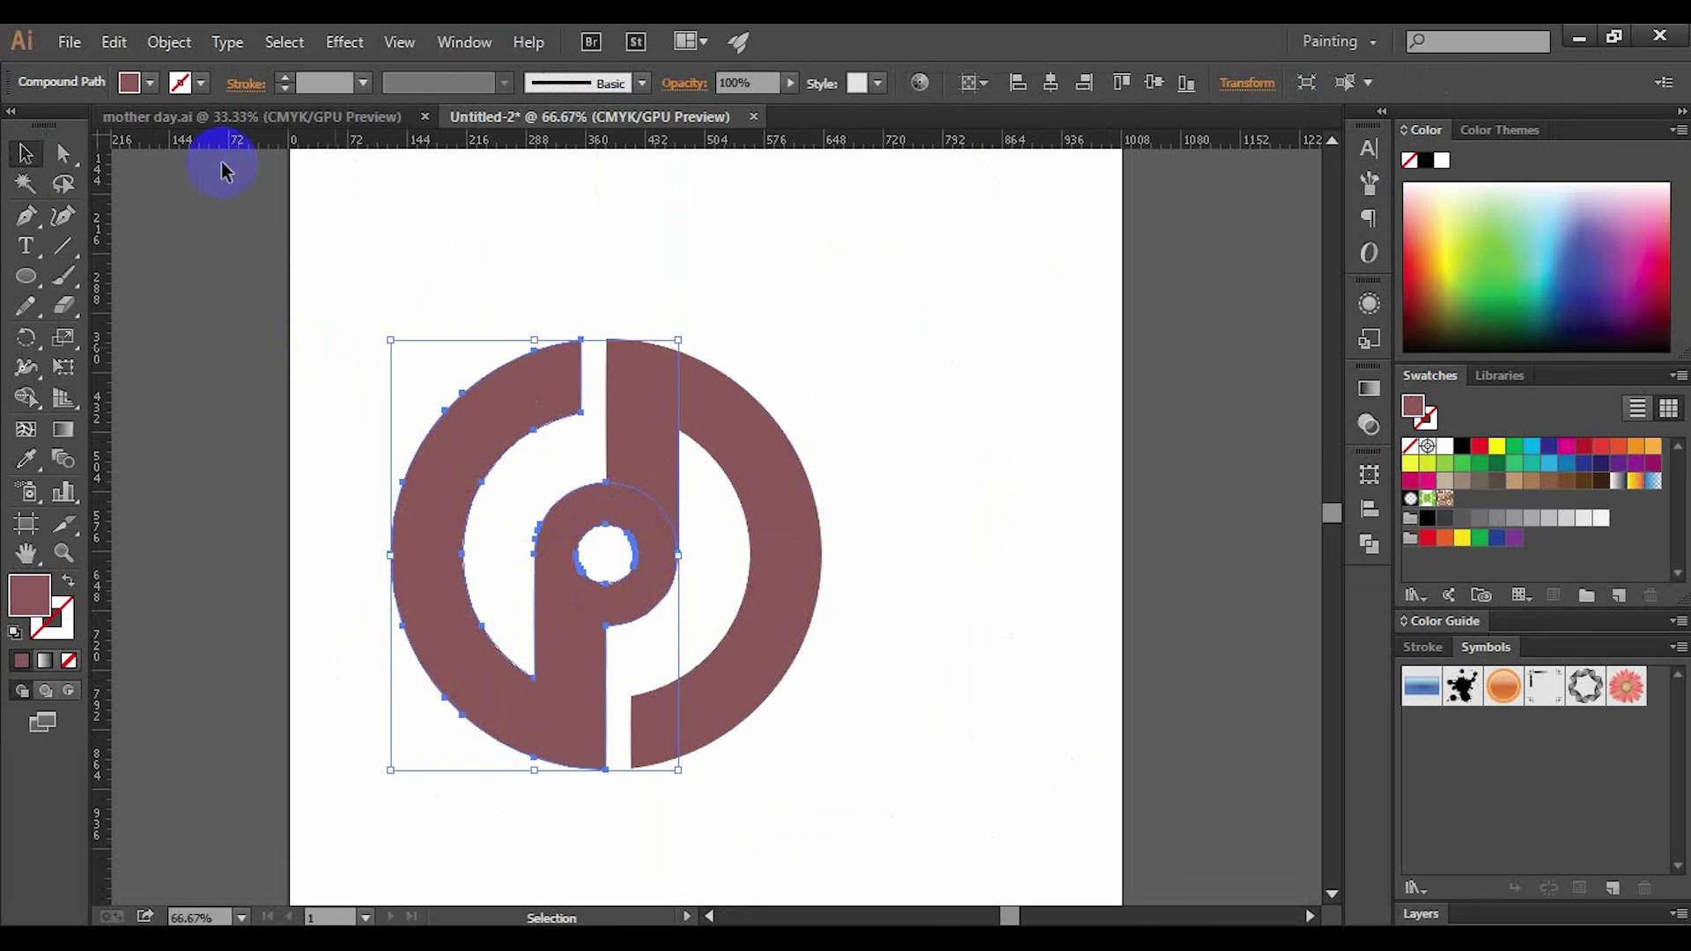
pyautogui.click(149, 82)
pyautogui.click(144, 134)
pyautogui.click(283, 409)
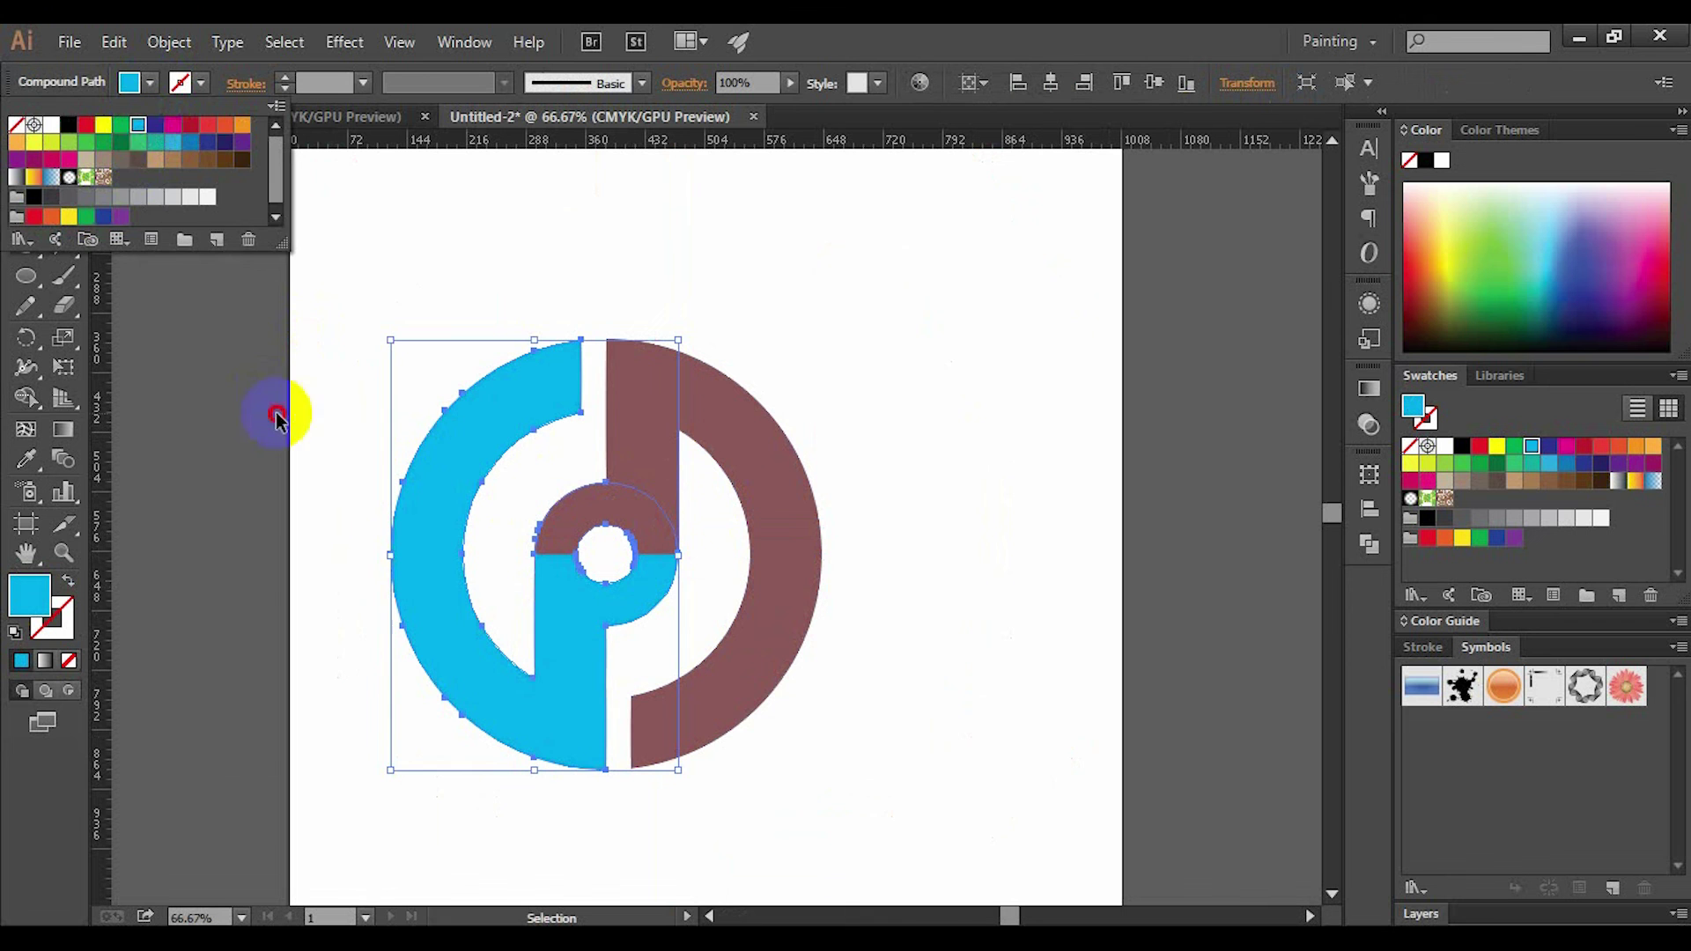
# Fill the d shape with the dark blue swatch and deselect it
pyautogui.click(677, 431)
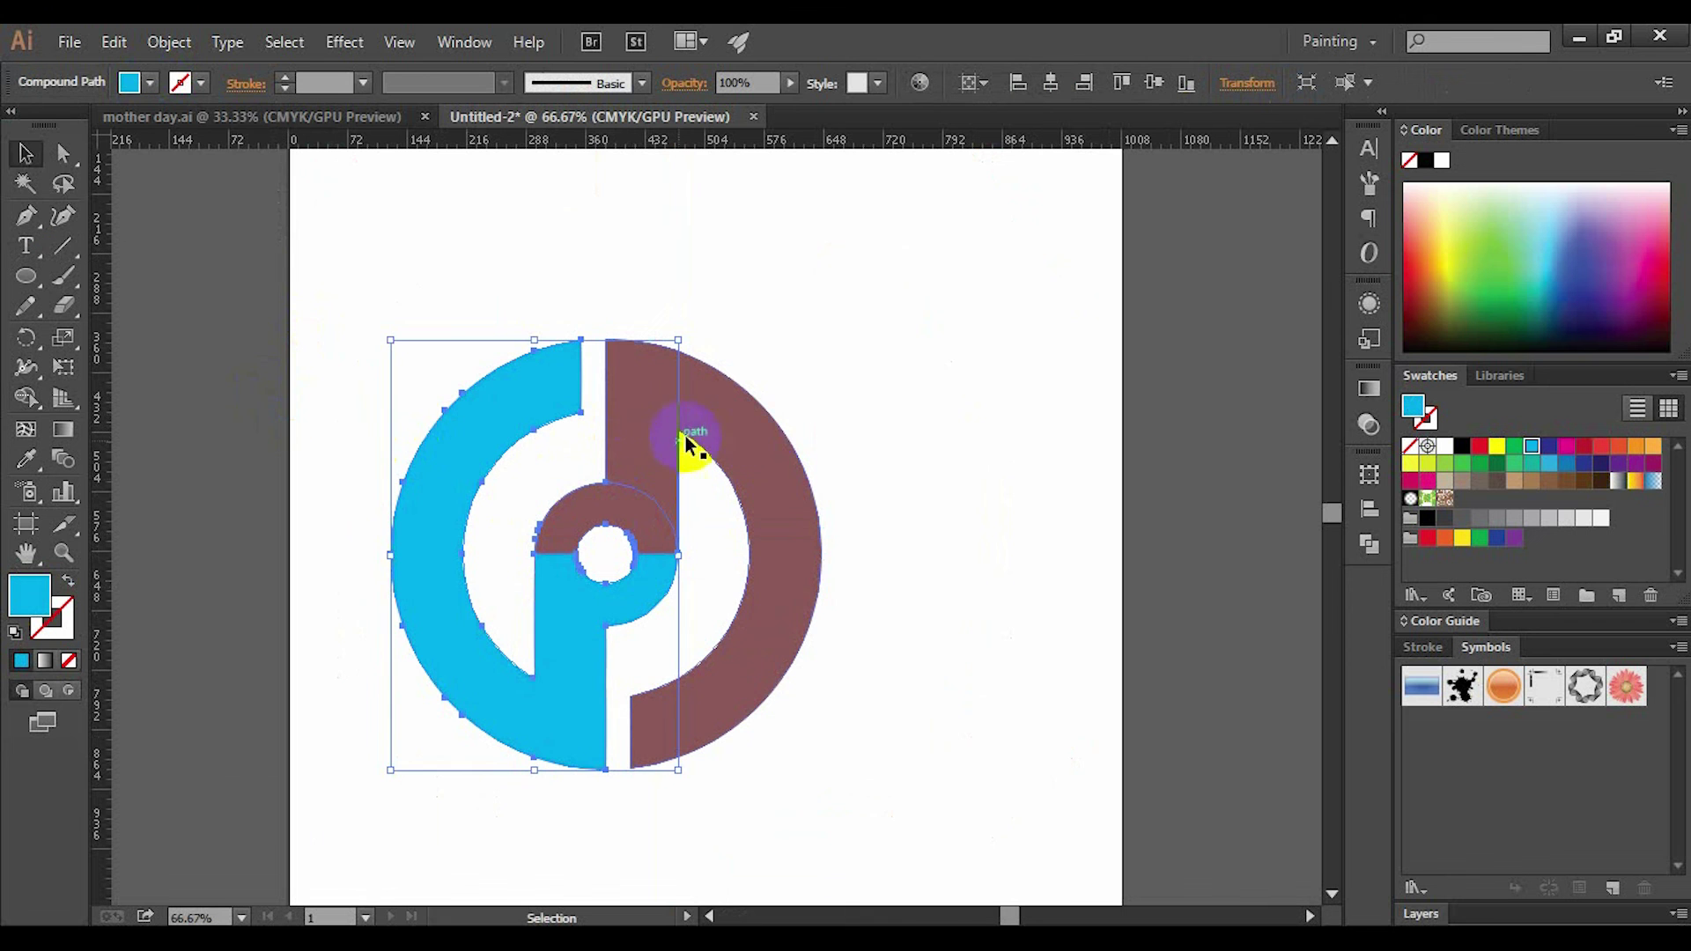
pyautogui.click(150, 81)
pyautogui.click(176, 231)
pyautogui.click(252, 436)
pyautogui.click(252, 436)
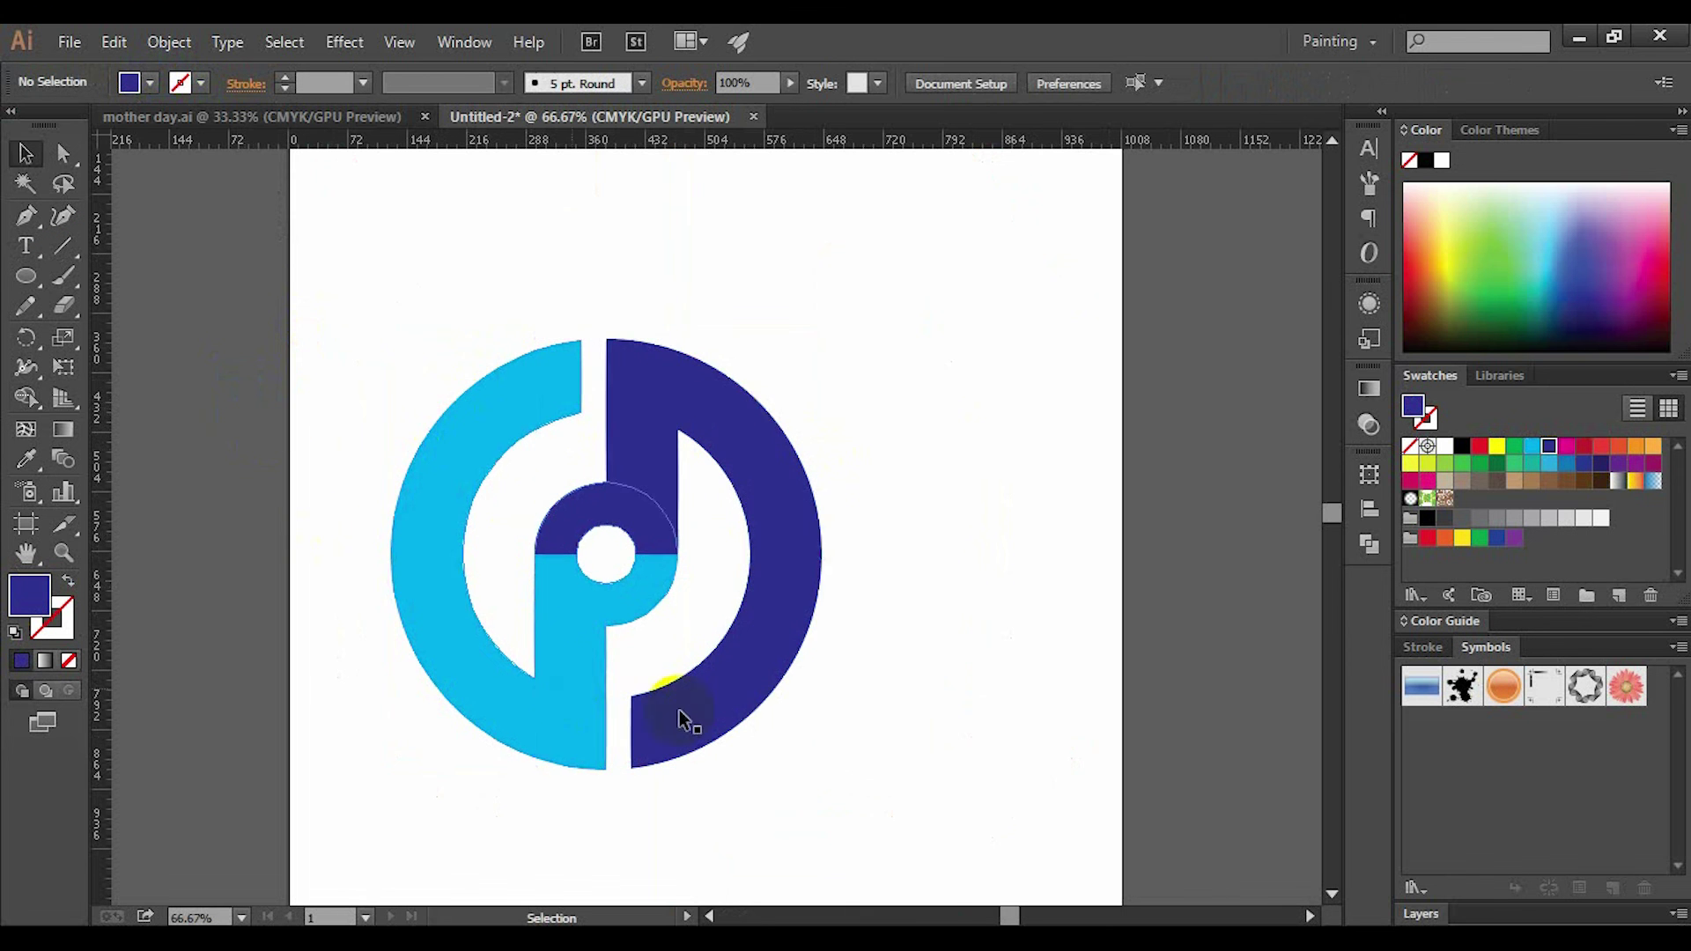
# Select the whole logo and move it to the horizontal middle of the artboard
pyautogui.scroll(-1, 685, 712)
pyautogui.moveTo(768, 753); pyautogui.dragTo(762, 737)
pyautogui.moveTo(383, 368); pyautogui.dragTo(775, 708)
pyautogui.moveTo(664, 664); pyautogui.dragTo(750, 633)
pyautogui.click(848, 779)
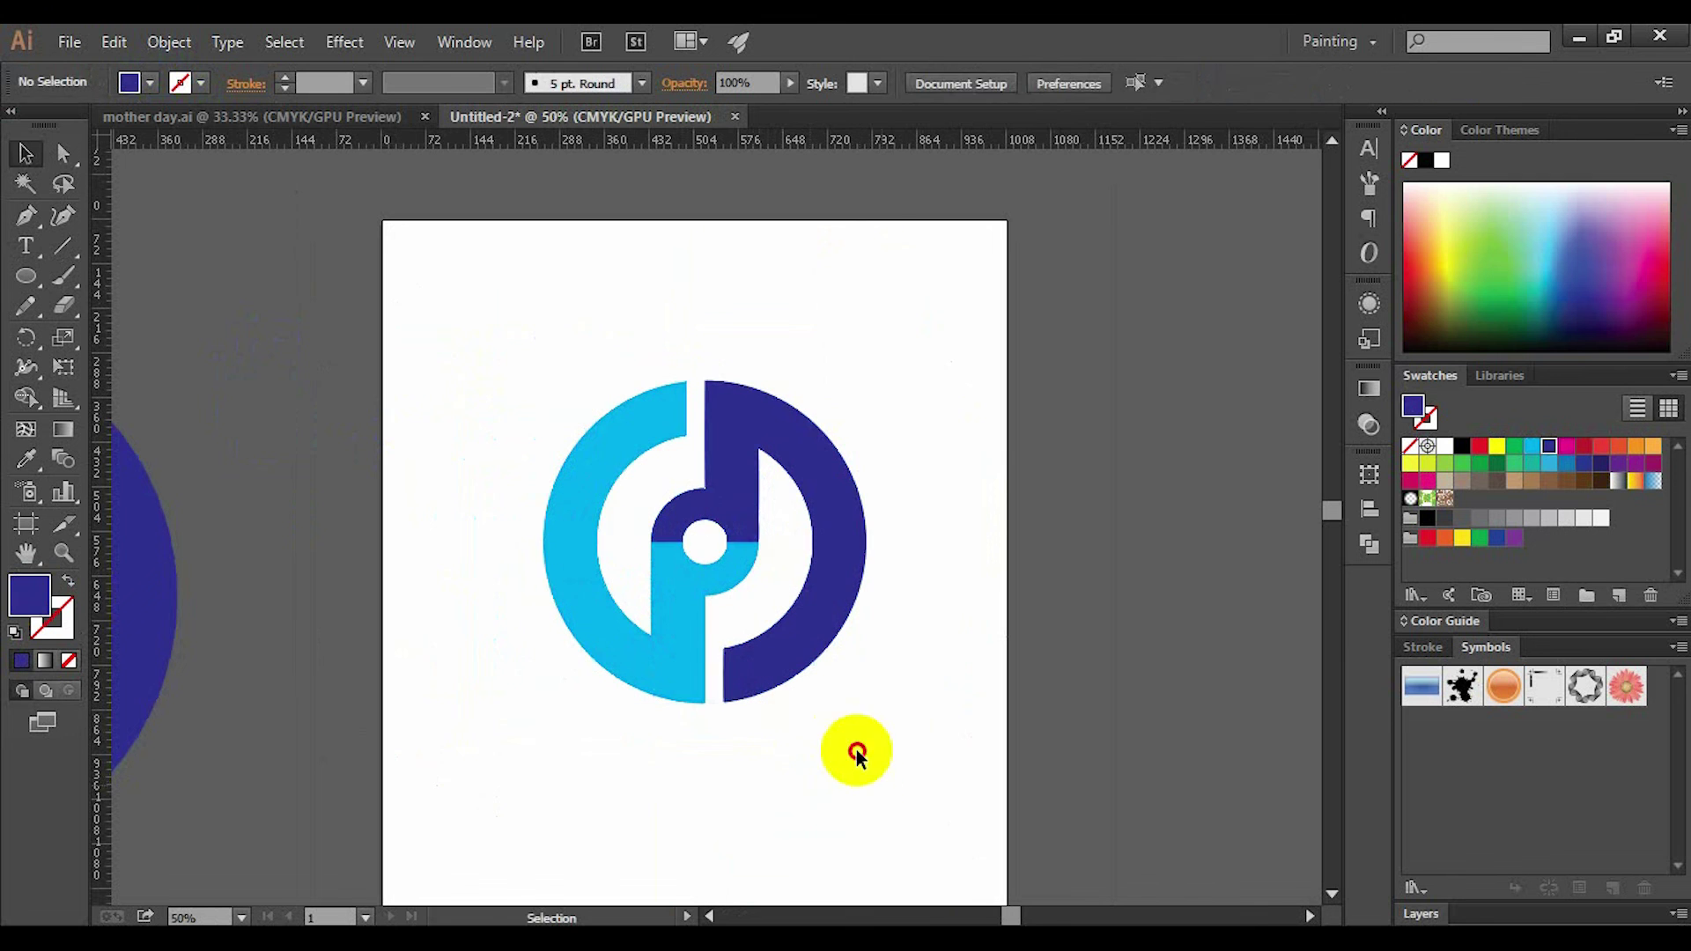
# Enlarge the whole logo proportionally to about one and a half times its size and deselect it
pyautogui.click(809, 548)
pyautogui.moveTo(868, 380); pyautogui.dragTo(951, 296)
pyautogui.click(1039, 620)
# Select all shapes of the P and d logo and combine them into one group
pyautogui.scroll(-2, 1039, 620)
pyautogui.hscroll(2, 971, 586)
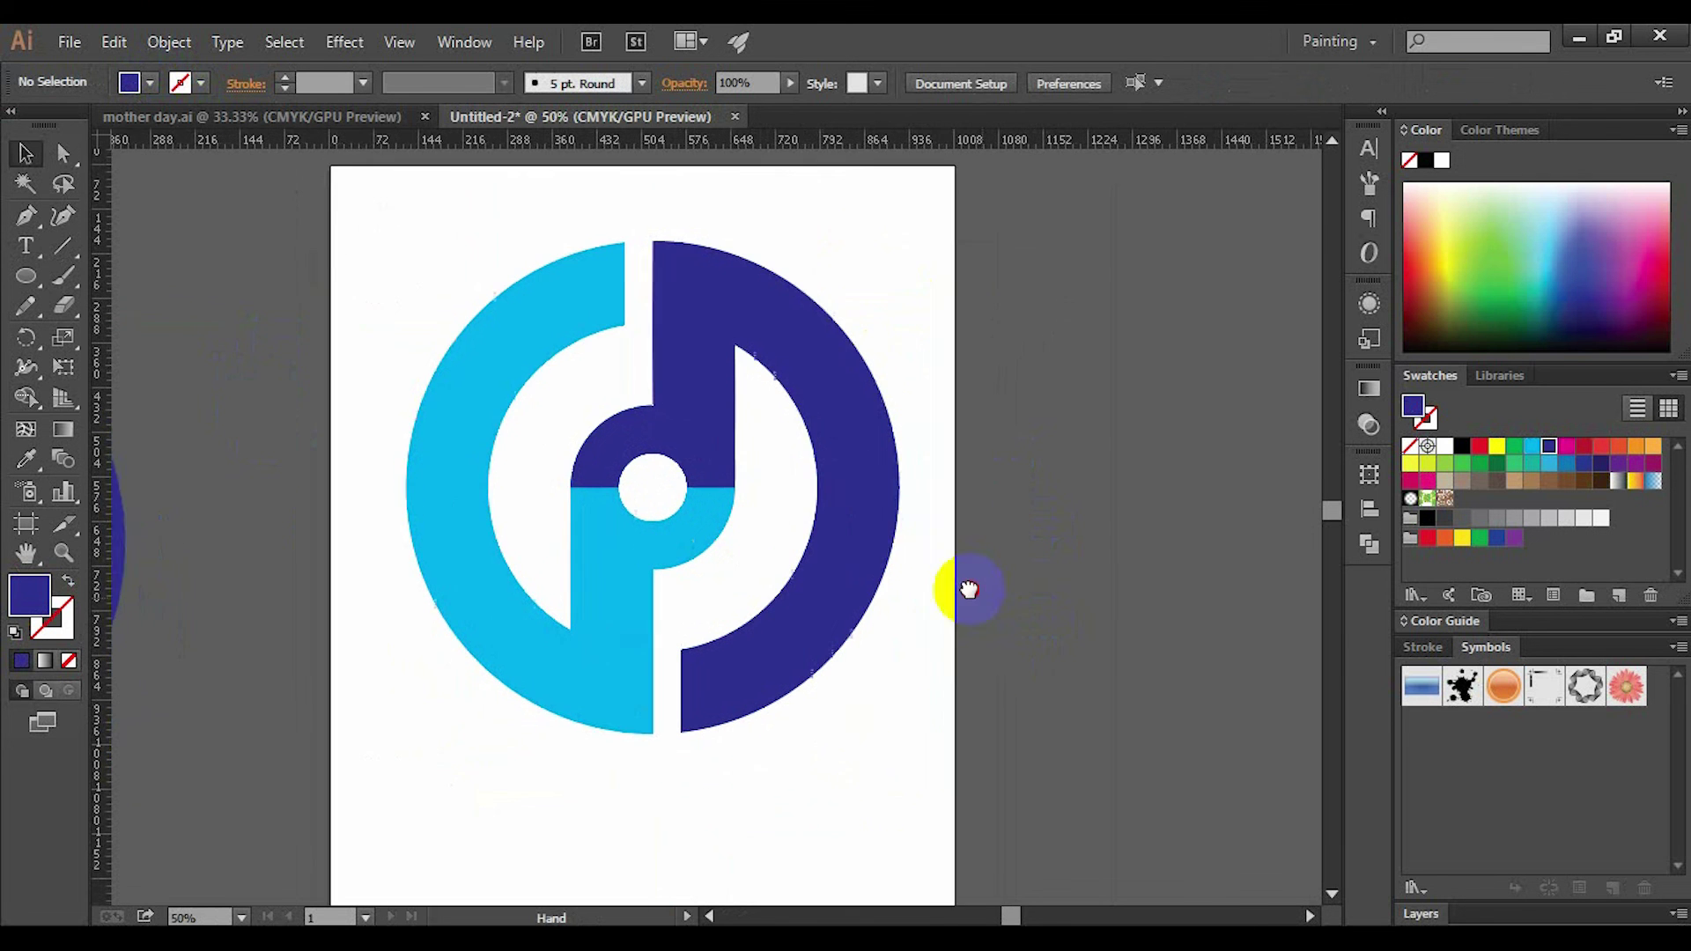
pyautogui.moveTo(931, 726); pyautogui.dragTo(465, 400)
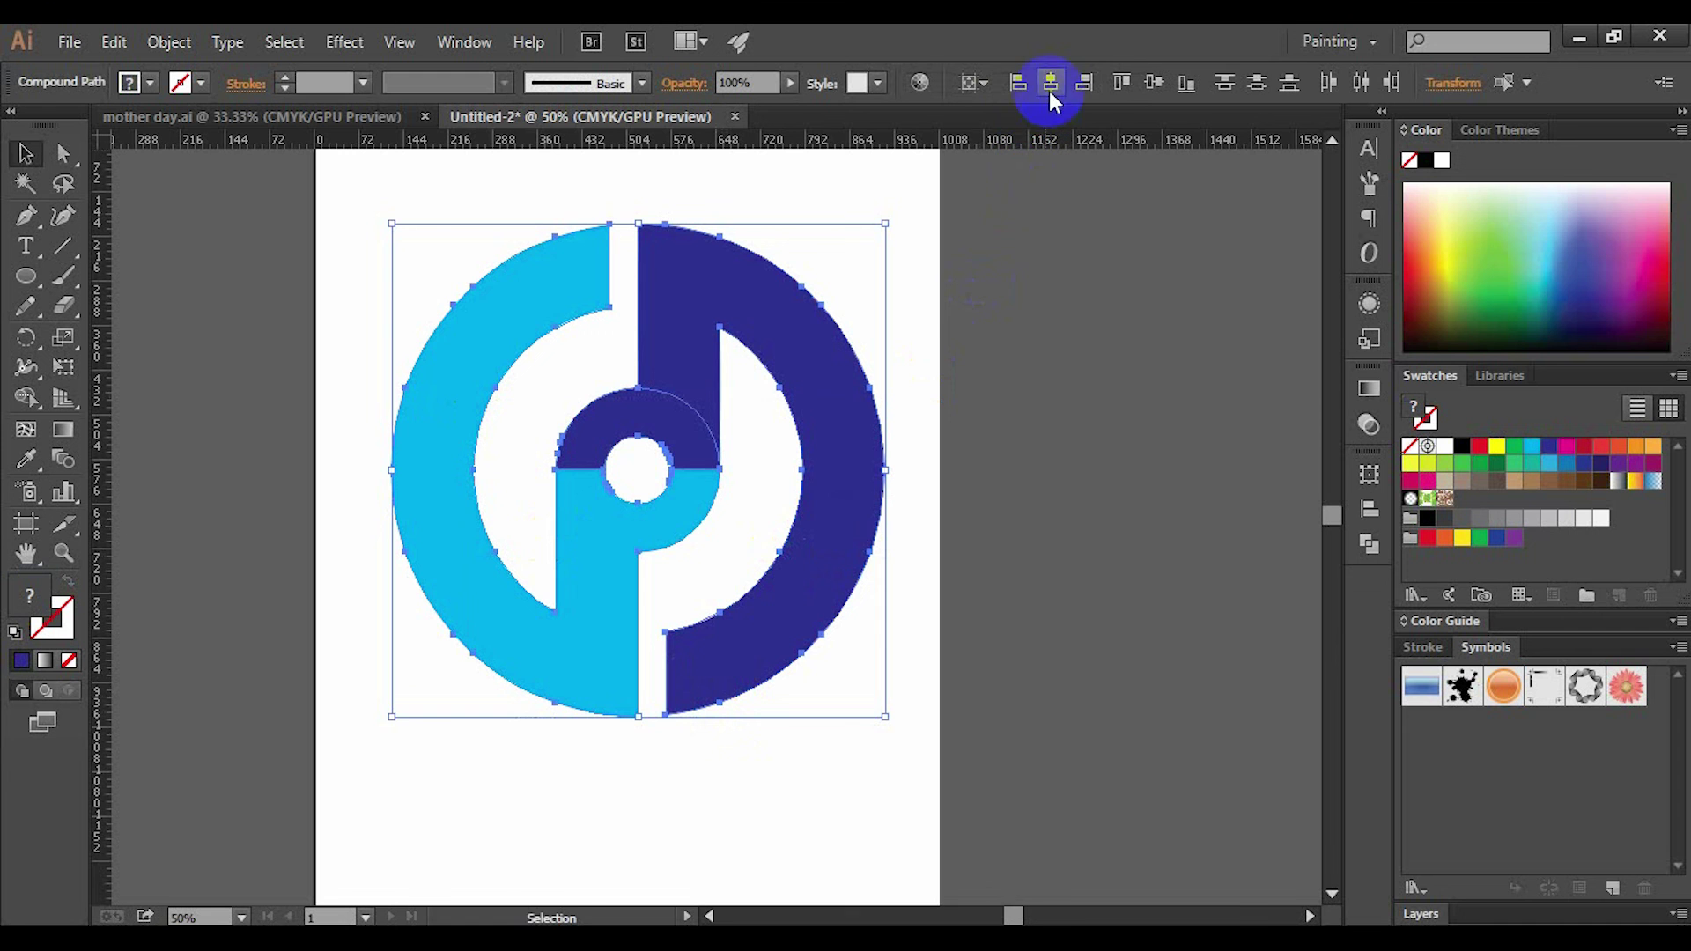
pyautogui.press('a')
pyautogui.press('v')
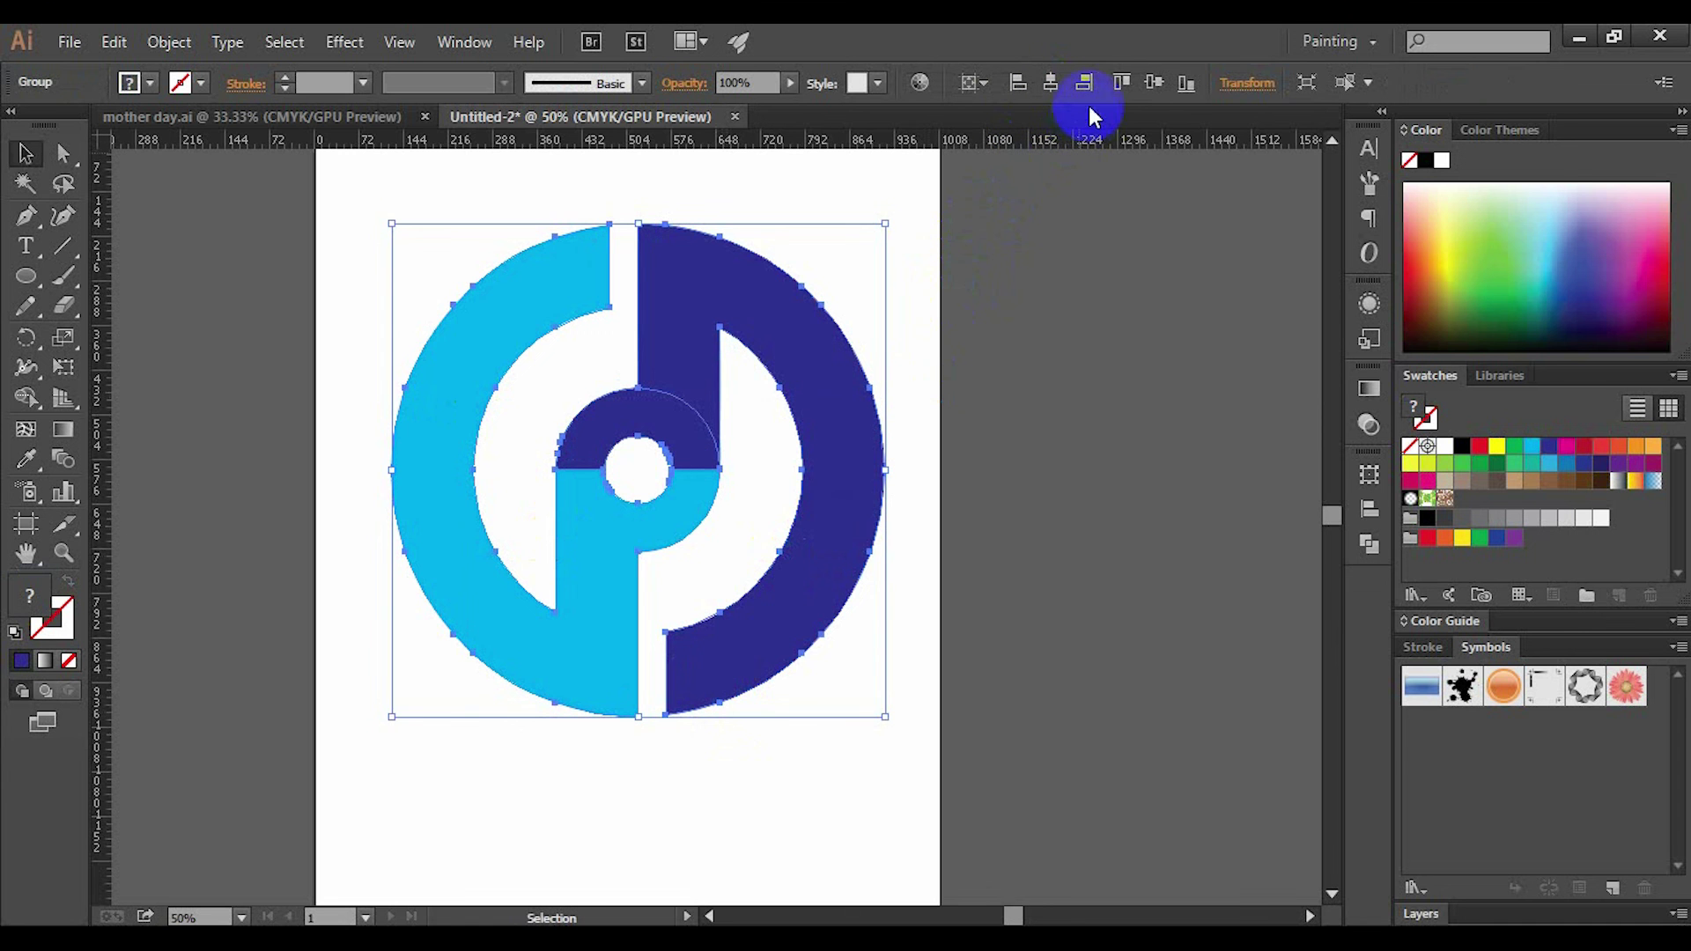
# Align the grouped logo to the horizontal and vertical centre of the artboard and deselect it
pyautogui.click(1042, 95)
pyautogui.click(1156, 84)
pyautogui.click(1075, 468)
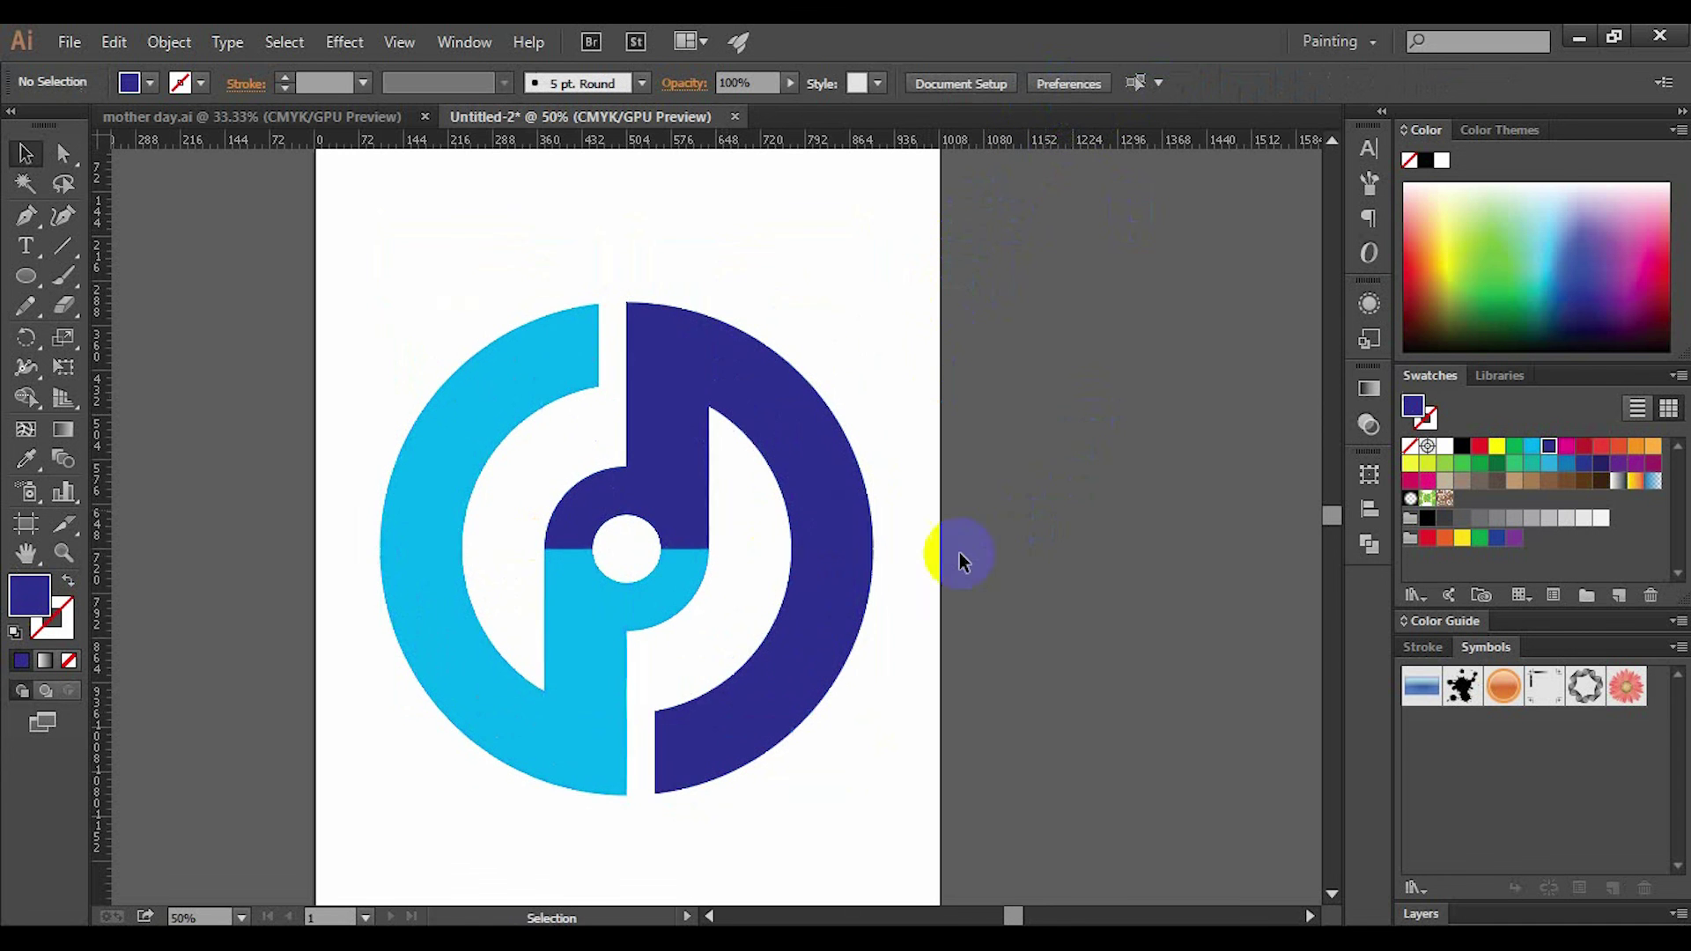
pyautogui.moveTo(962, 558); pyautogui.dragTo(888, 528)
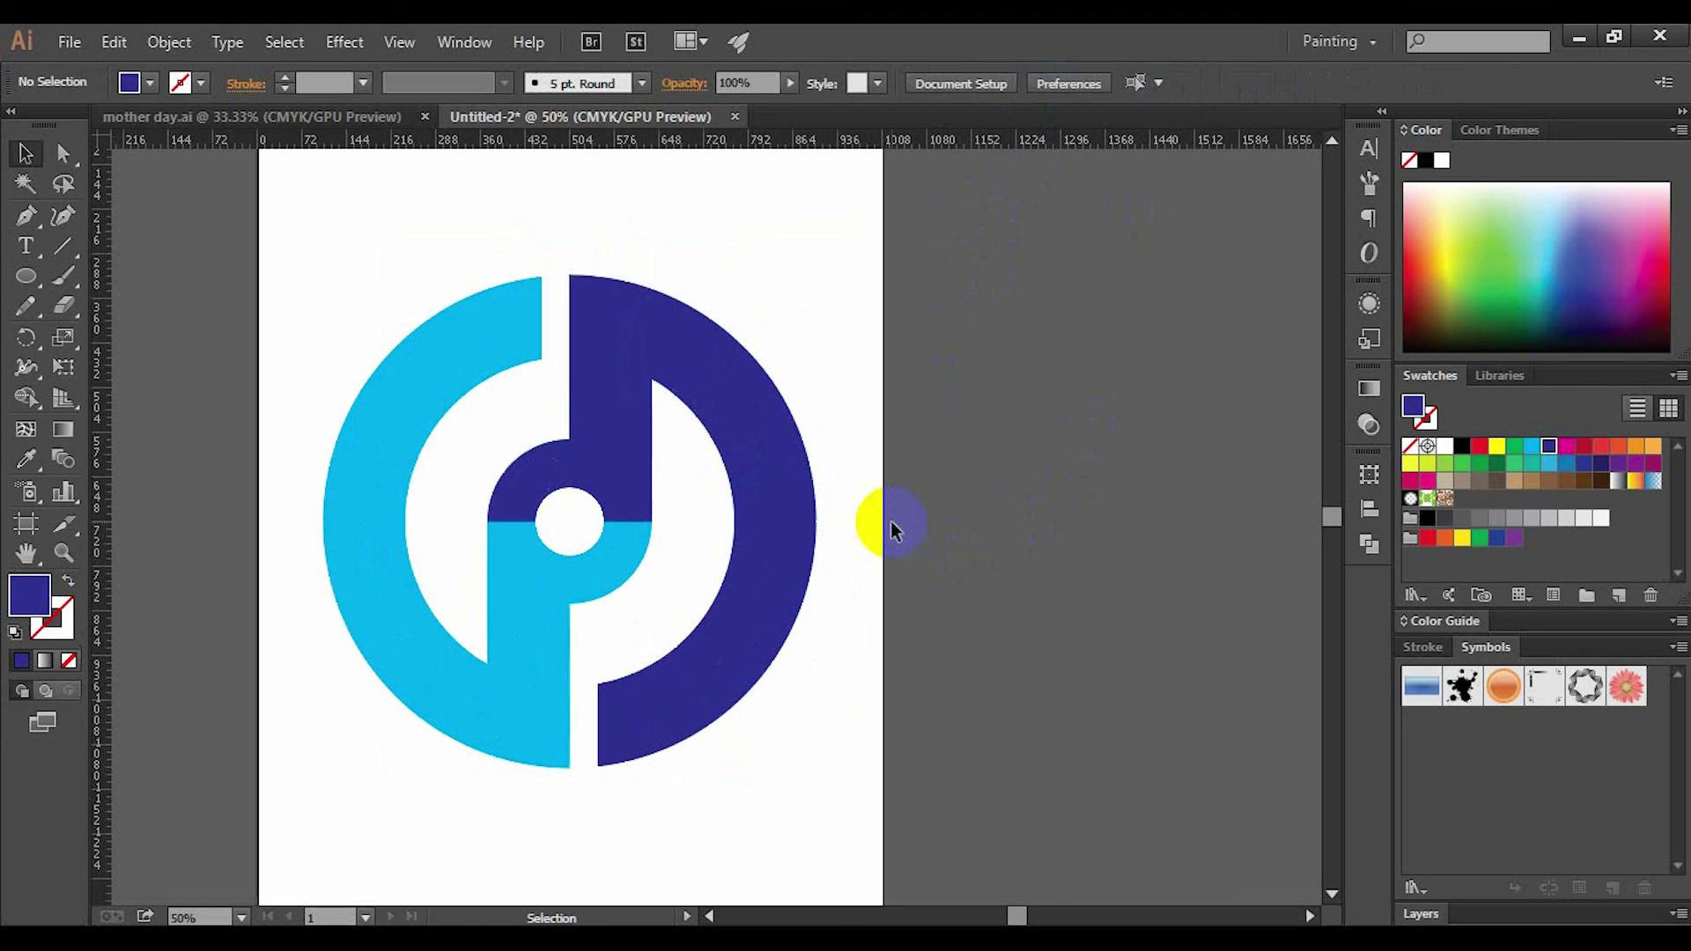
pyautogui.click(769, 571)
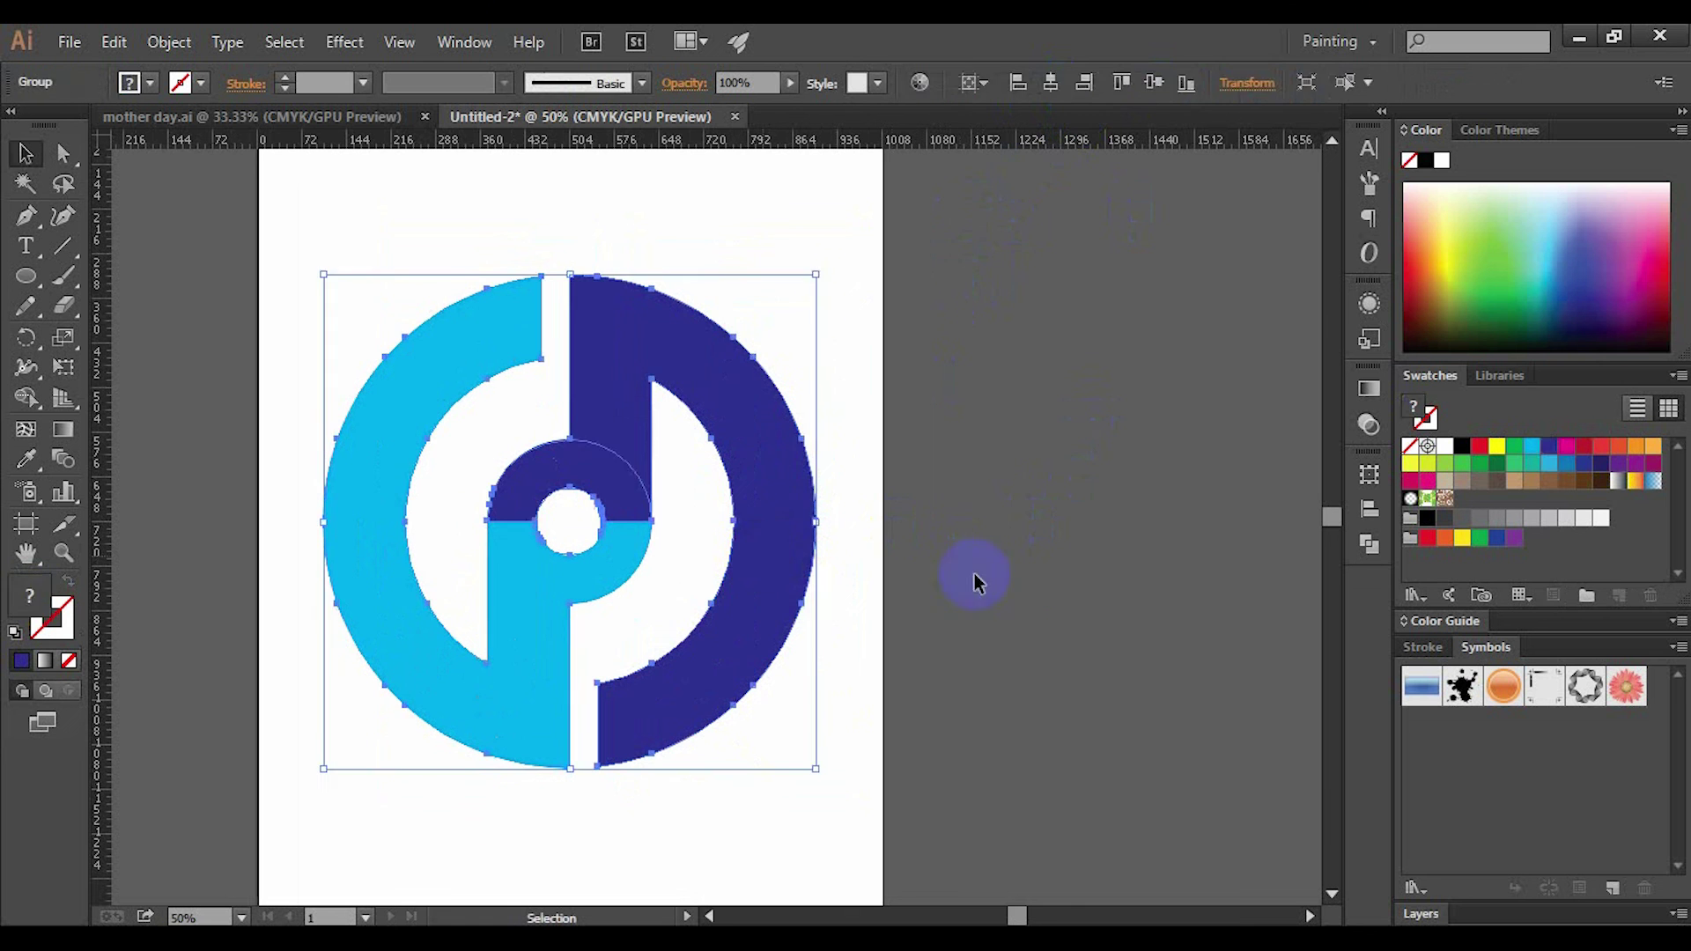
pyautogui.click(974, 573)
pyautogui.click(619, 541)
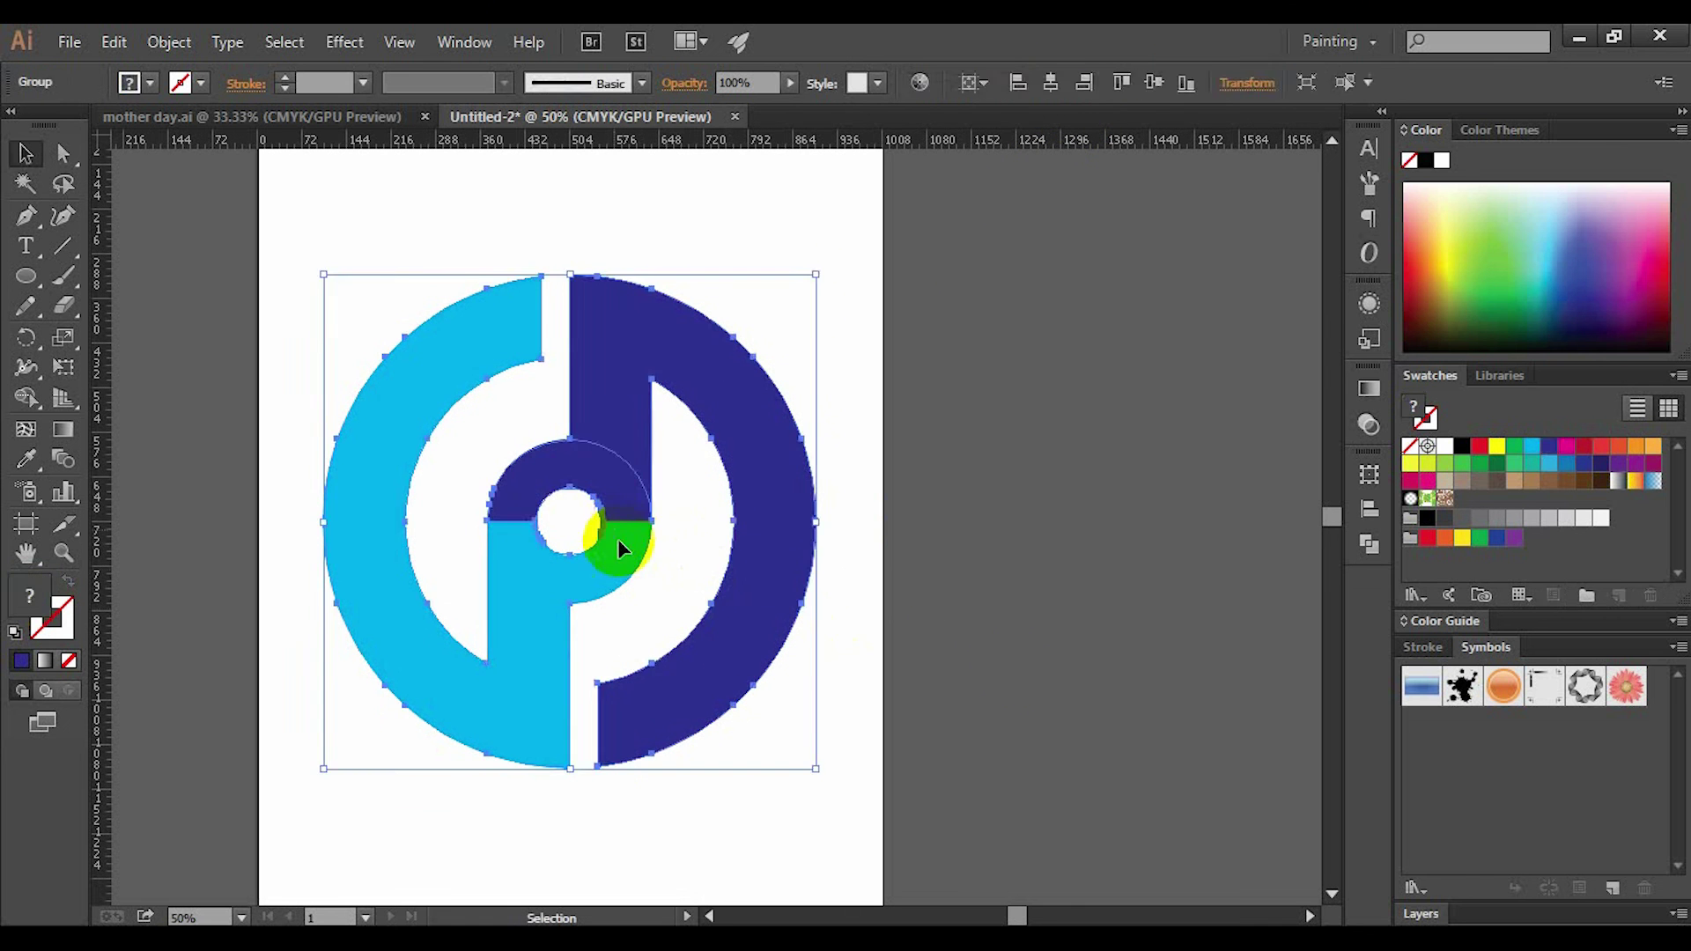
pyautogui.click(1014, 673)
pyautogui.click(638, 485)
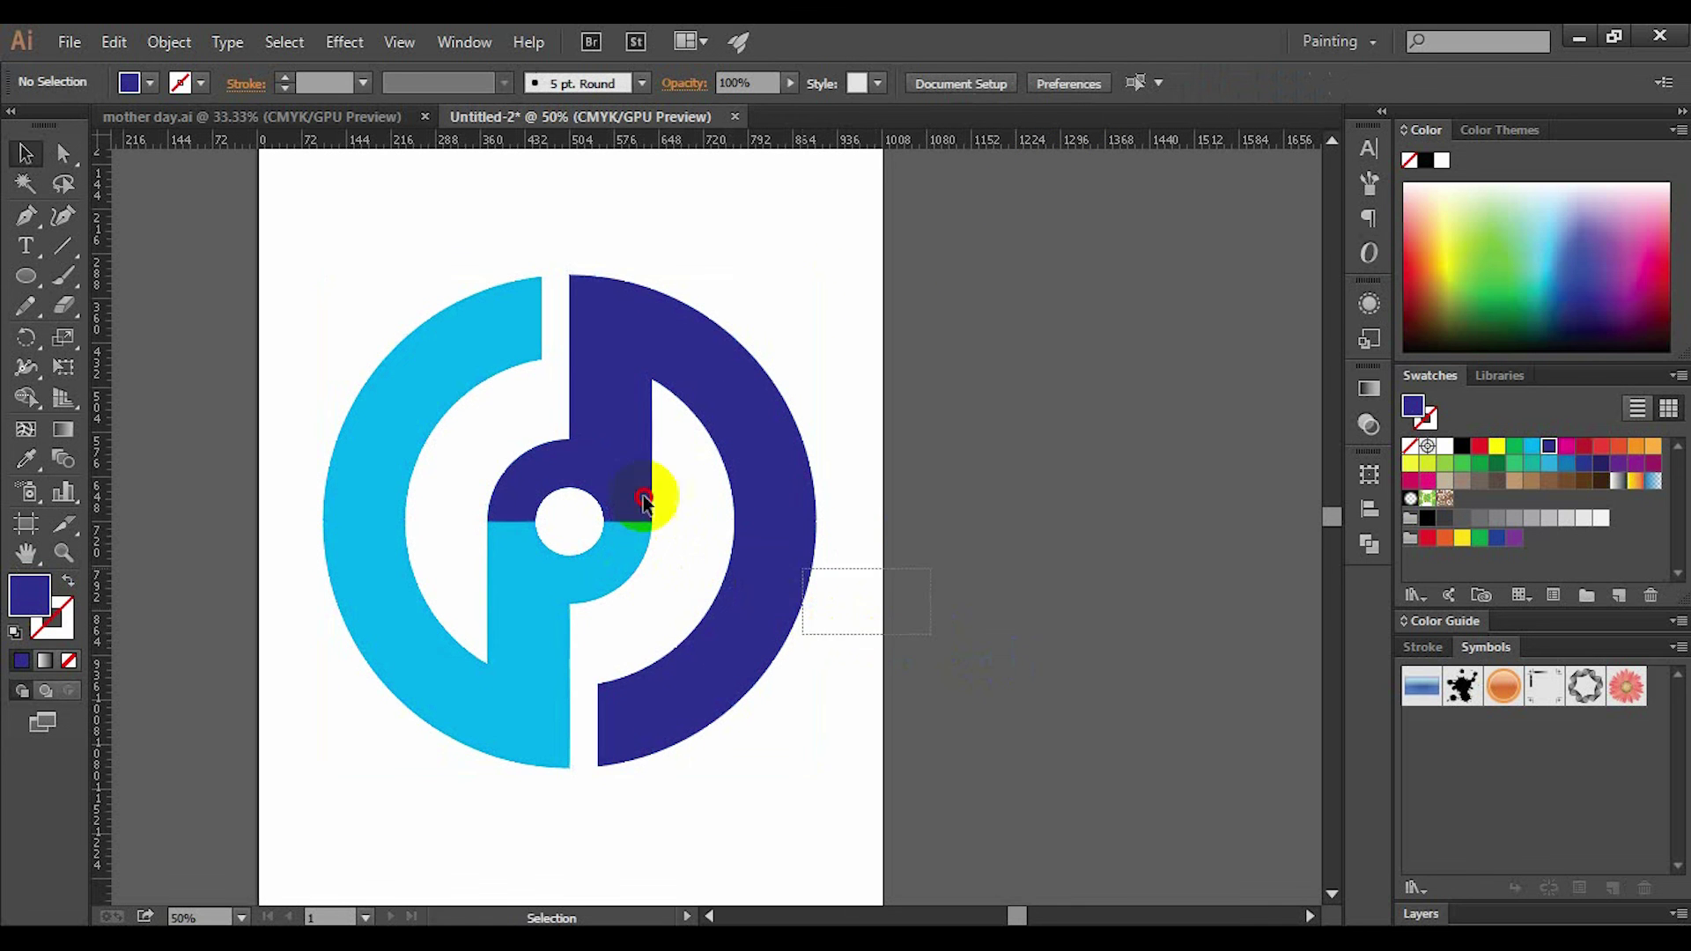
pyautogui.click(1009, 636)
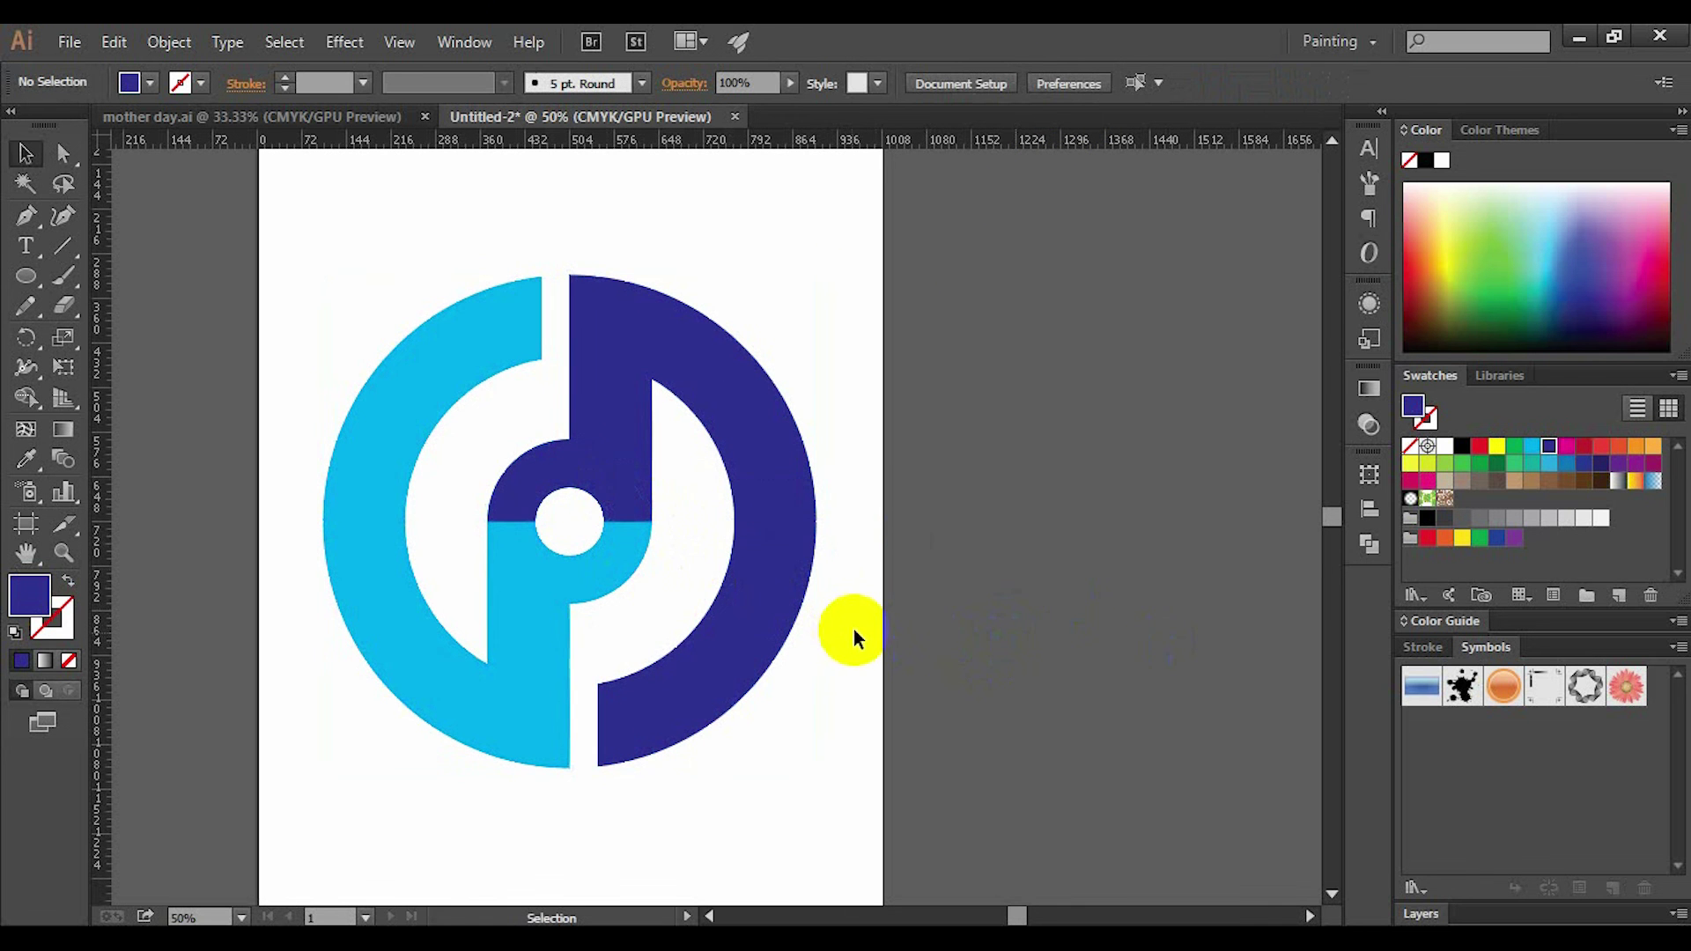